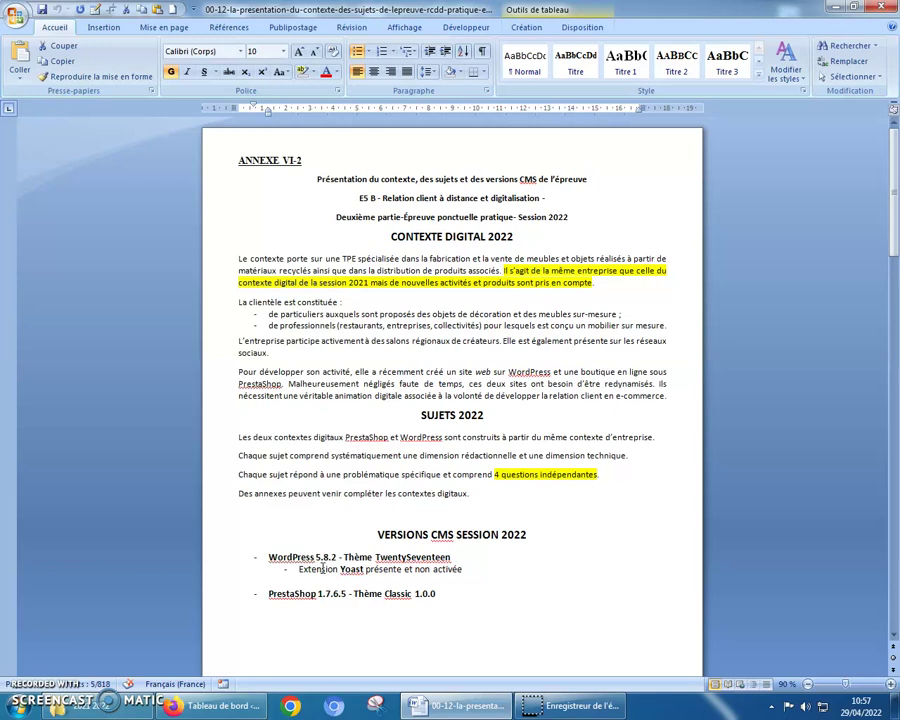
Read through the WordPress features table in Annexe VI-3, examining the highlighted alternative text, tags, blocks, gallery, privacy policy and home page entries.
scroll(322, 568, "down", 10)
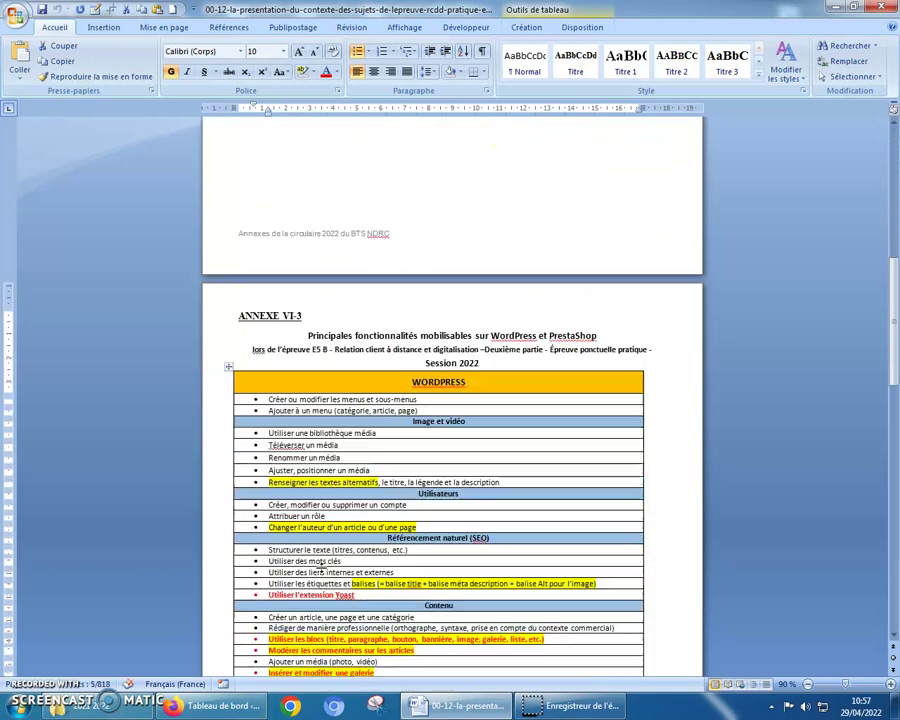
scroll(322, 568, "down", 3)
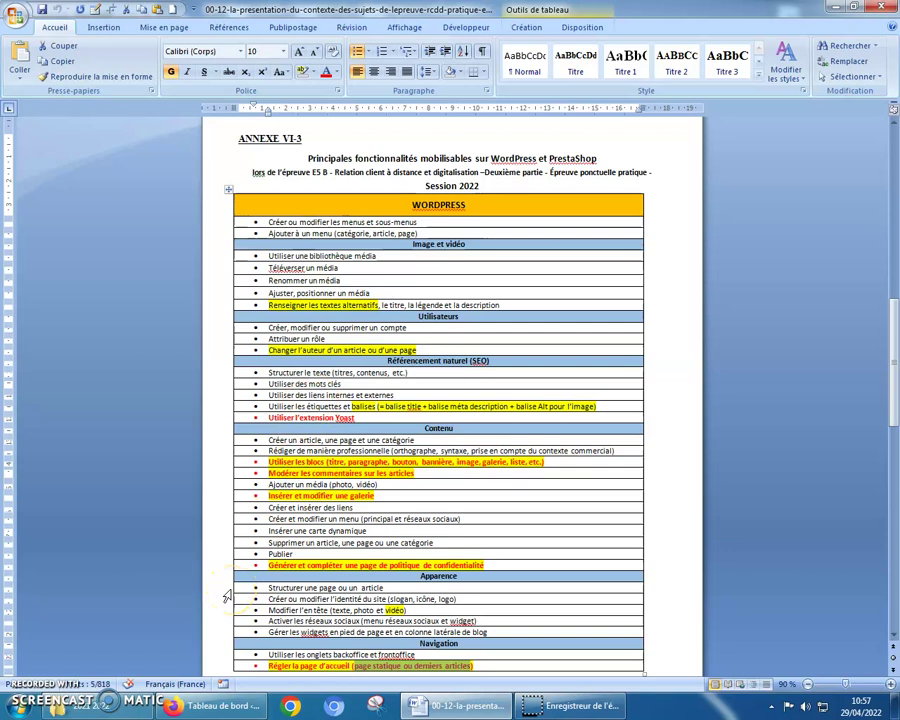
left_click(302, 305)
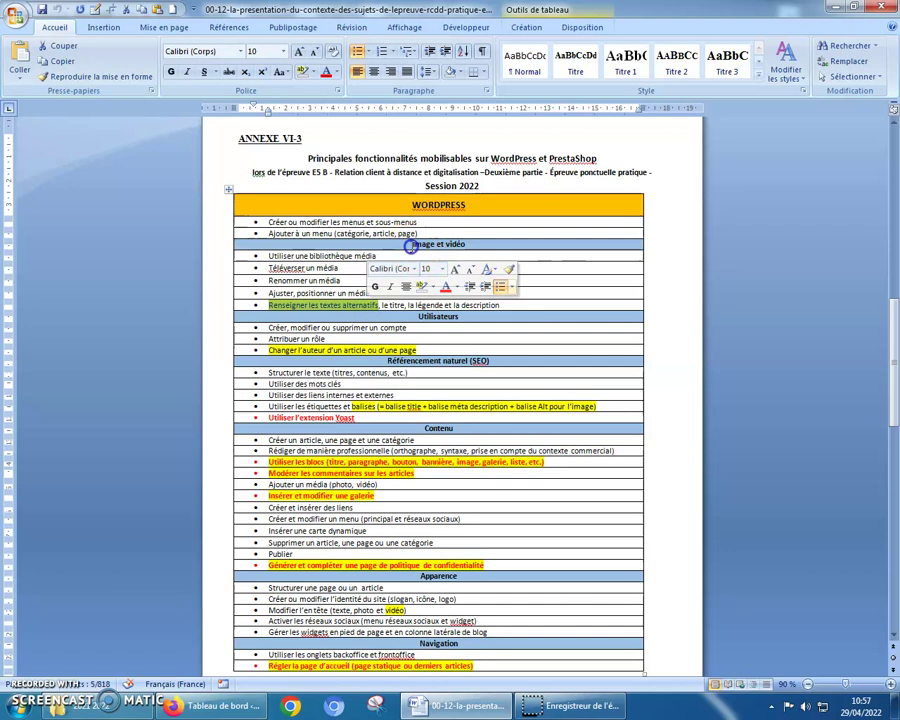
double_click(426, 244)
left_click_drag(514, 408, 571, 410)
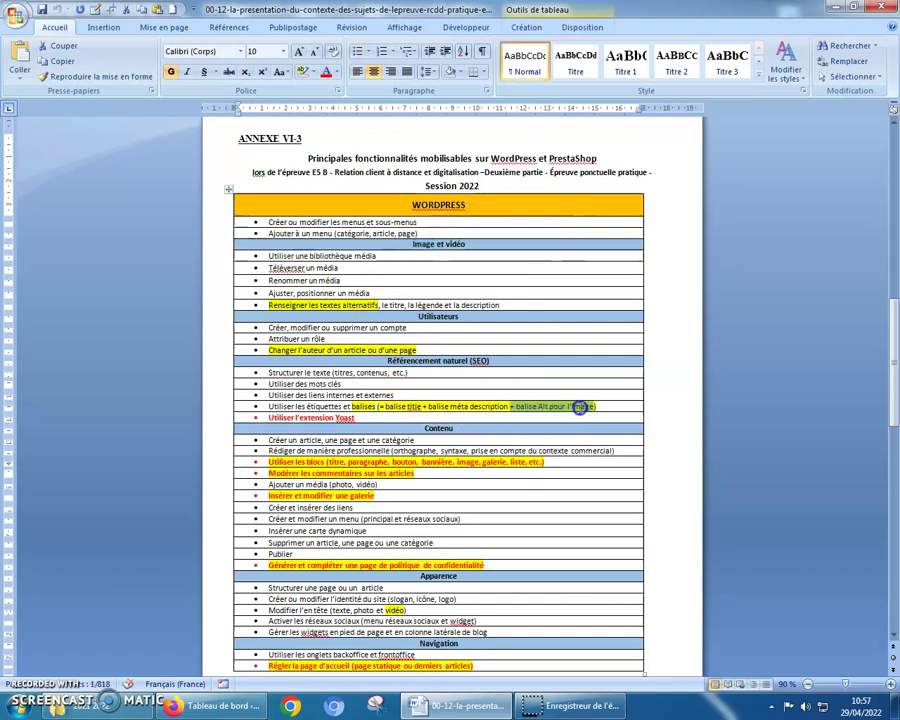
left_click(348, 592)
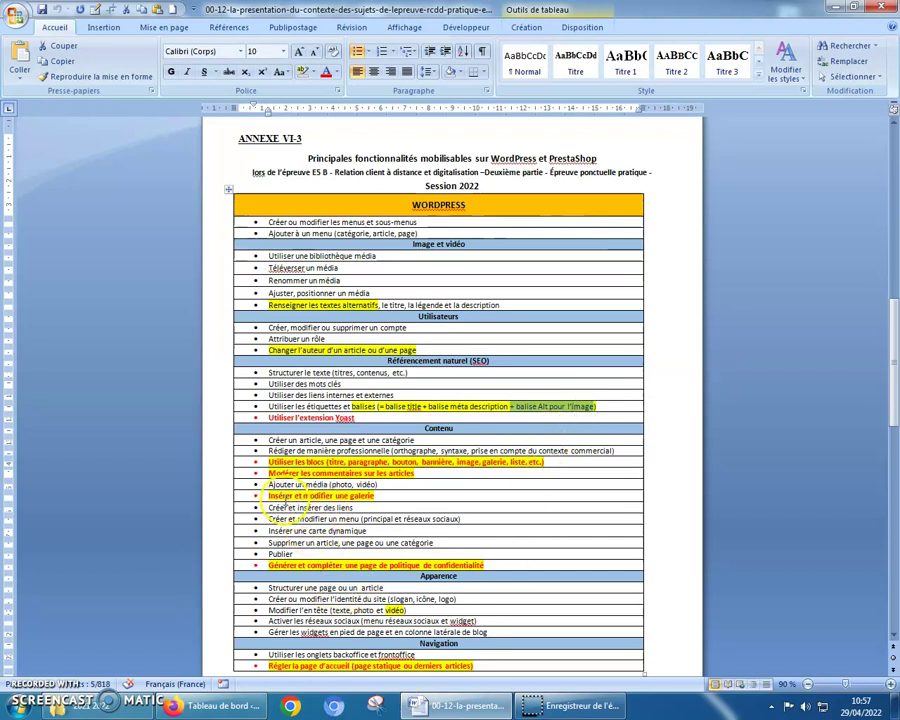
double_click(492, 462)
left_click_drag(266, 495, 373, 496)
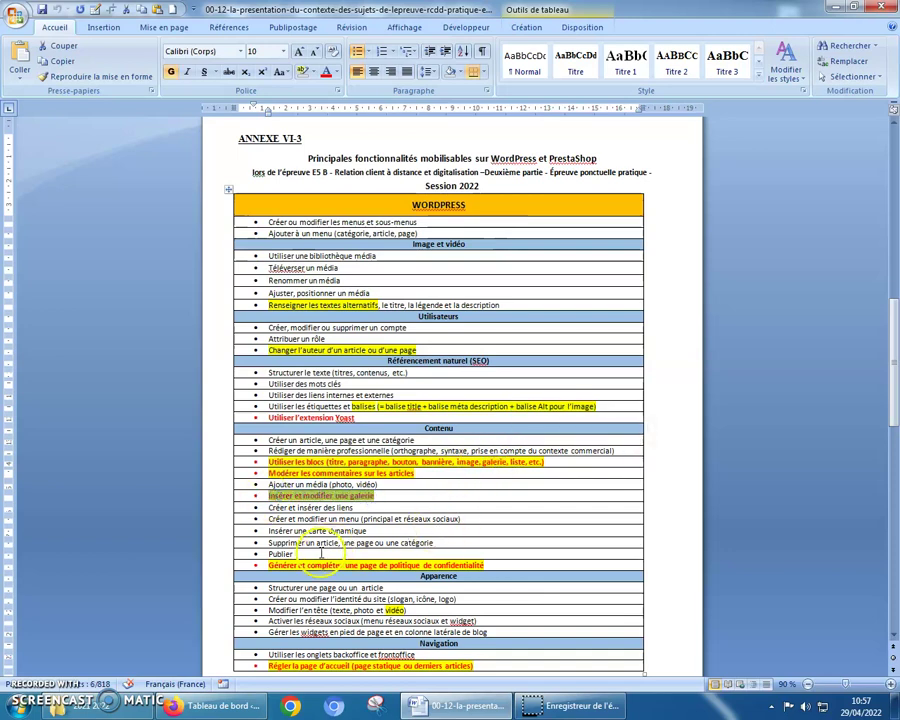
scroll(324, 549, "down", 2)
left_click_drag(270, 477, 482, 478)
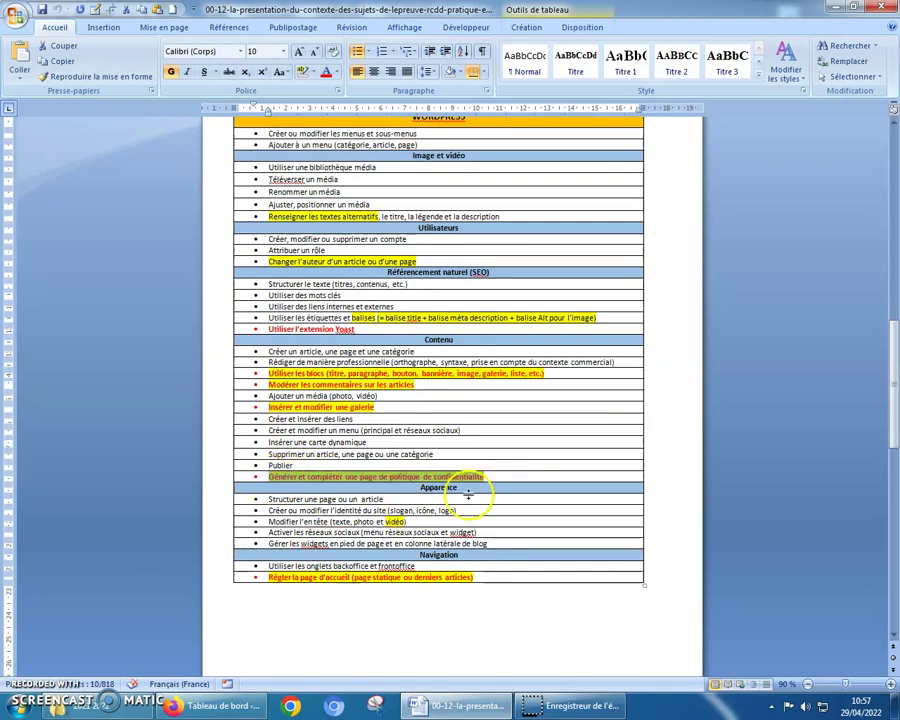
left_click(277, 577)
left_click_drag(277, 577, 446, 580)
left_click(355, 580)
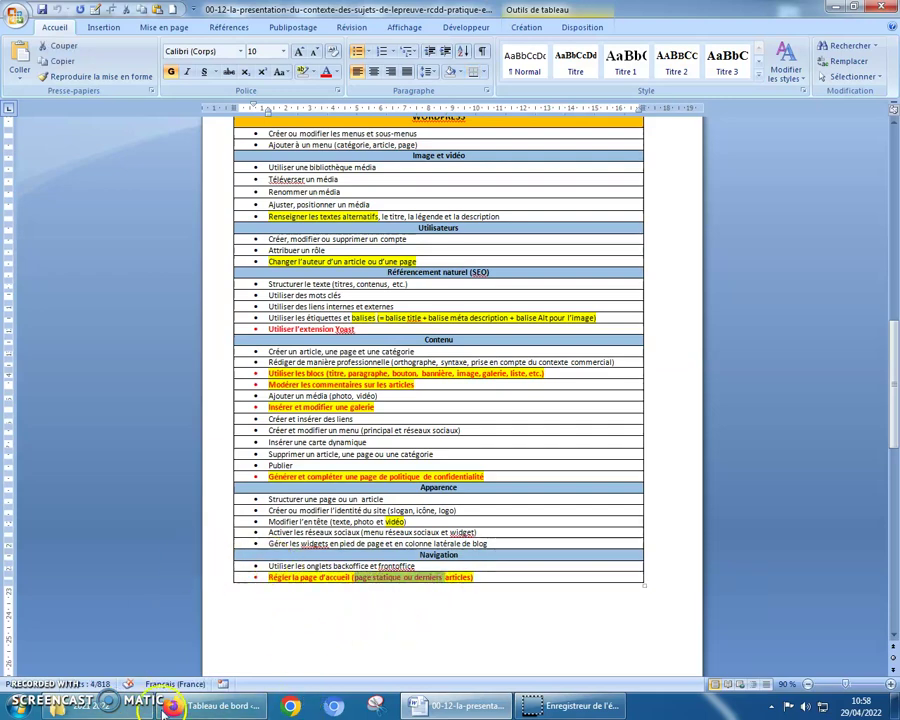
Switch to the WordPress admin in Firefox, search the extension directory for "downgrade", and install and activate WP Downgrade | Specific Core Version.
left_click(209, 708)
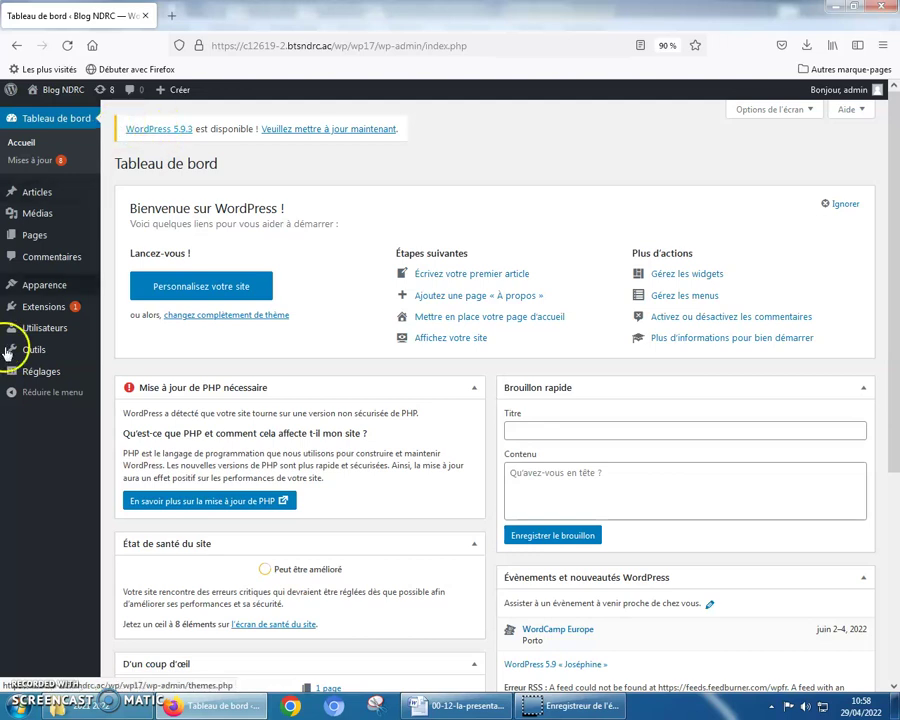
left_click(42, 309)
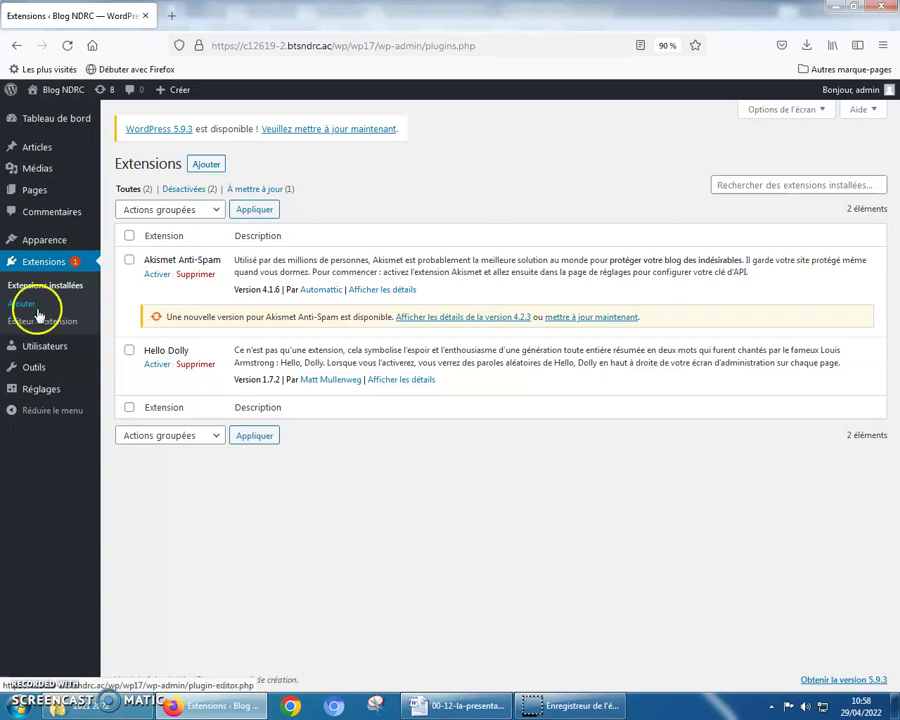
left_click(203, 166)
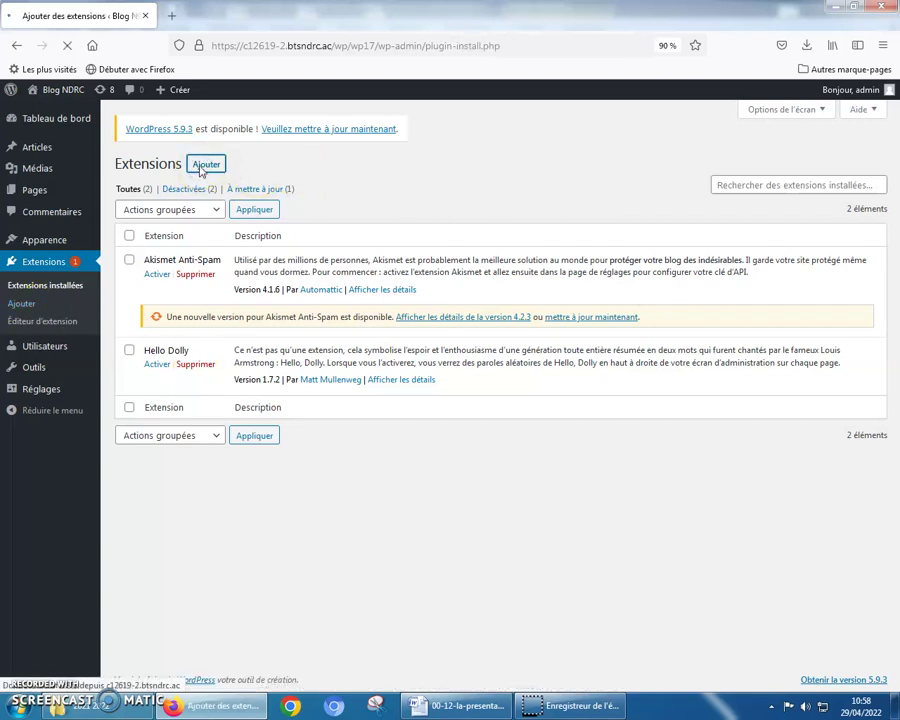
left_click(728, 202)
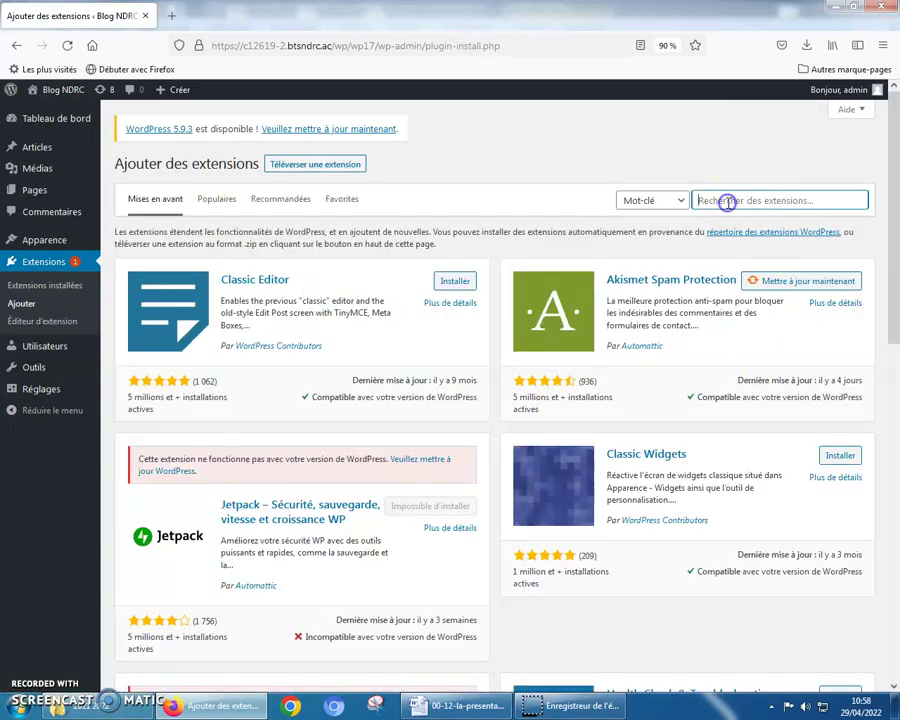
type("downgra")
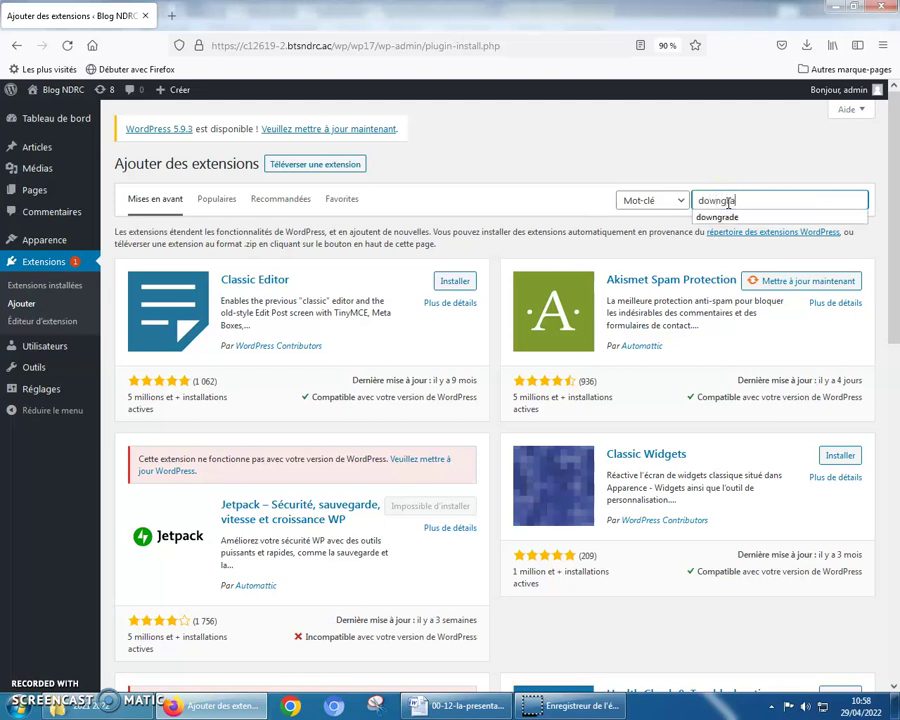
type("de")
key("Return")
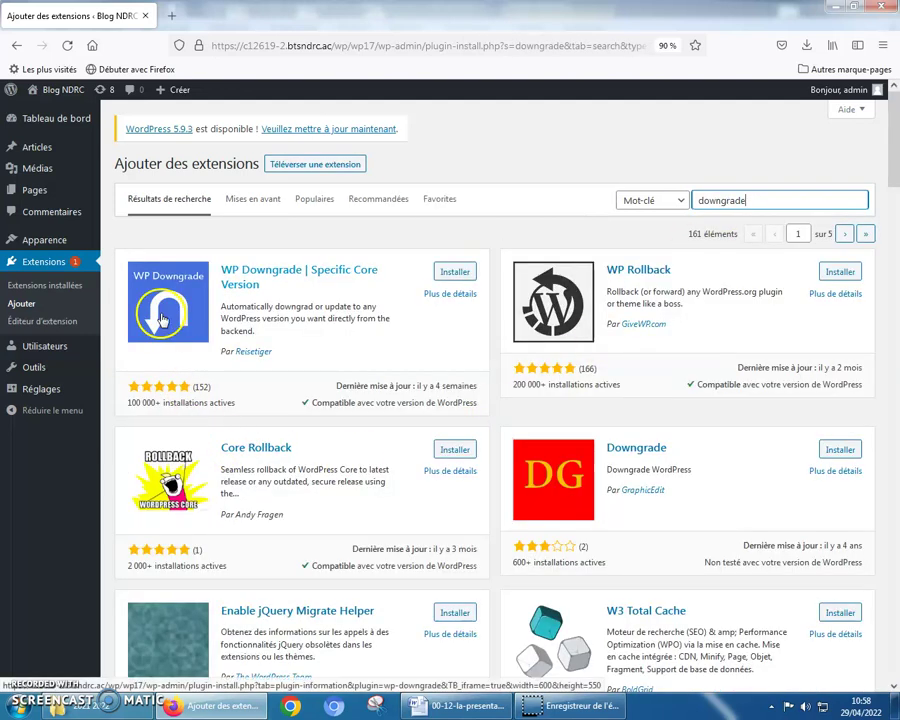
left_click(455, 273)
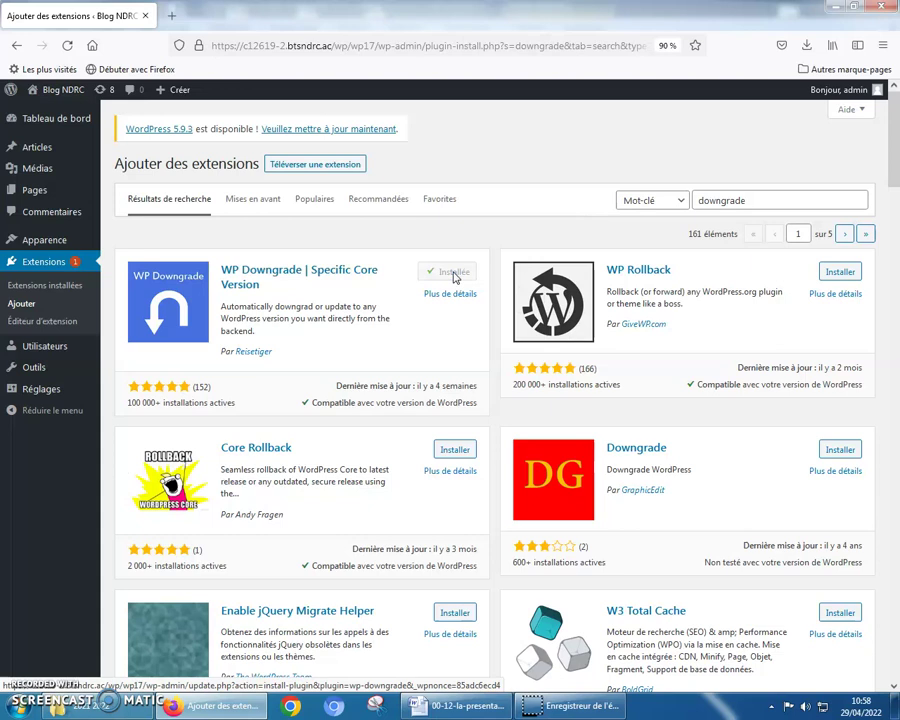
left_click(455, 273)
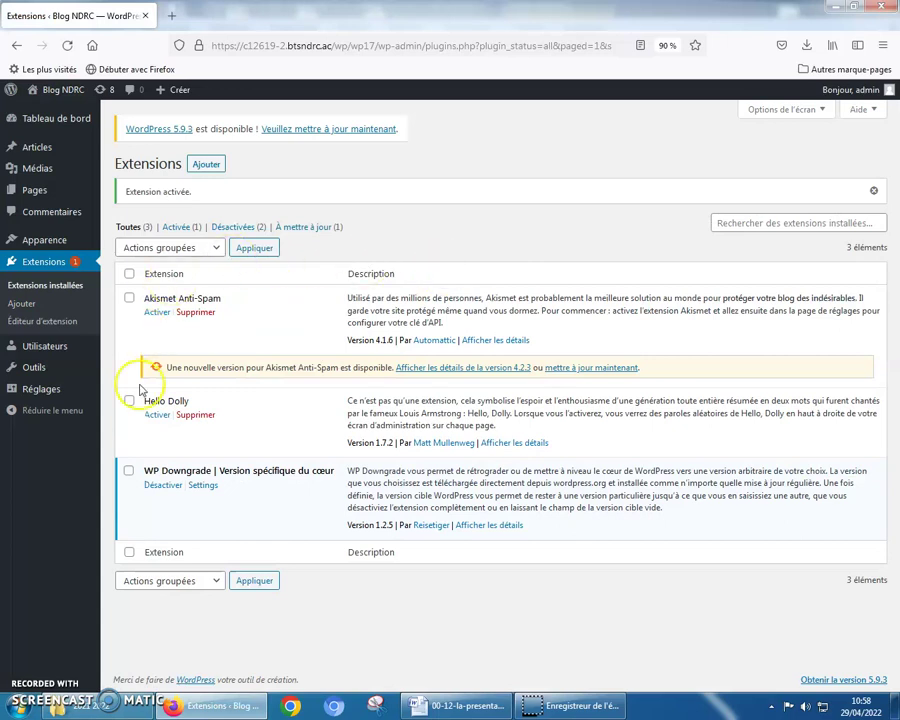
Set the target WordPress version to 5.8.2 in the WP Downgrade settings and save the changes.
left_click(201, 484)
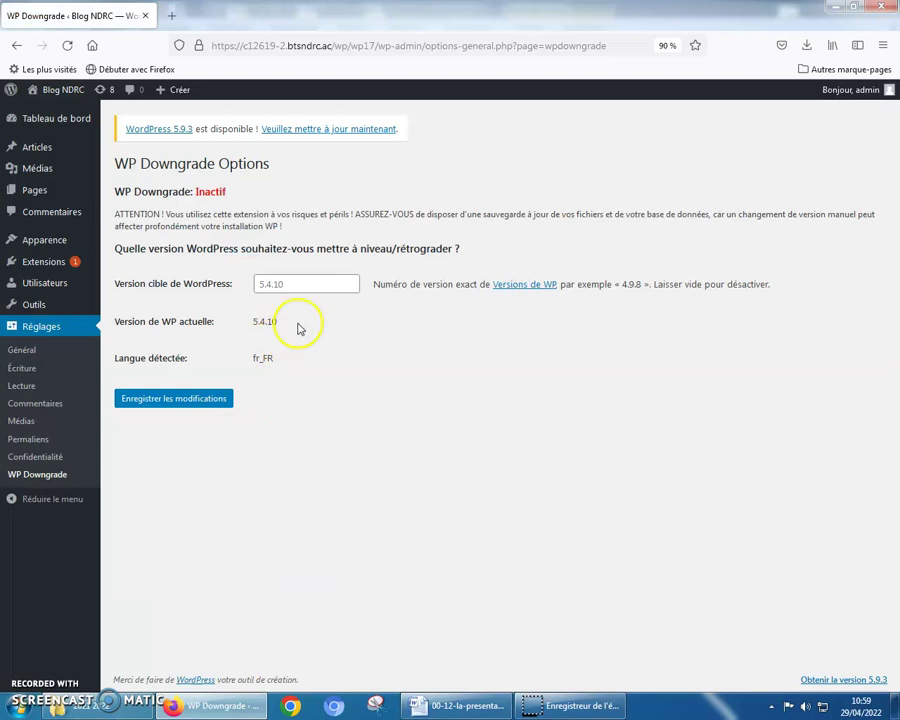
left_click(288, 284)
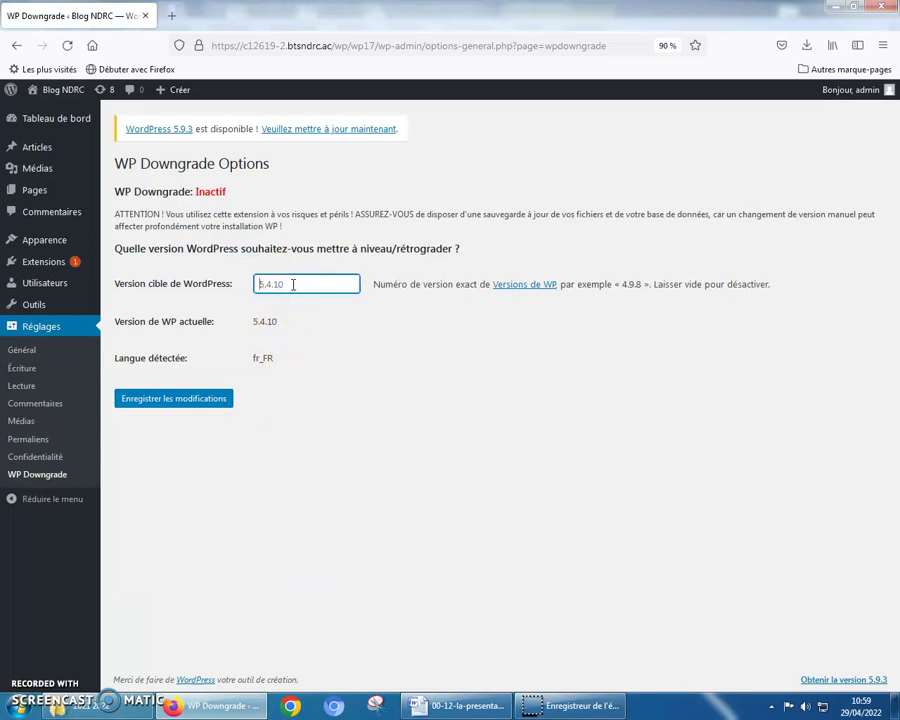
type("5.8.2")
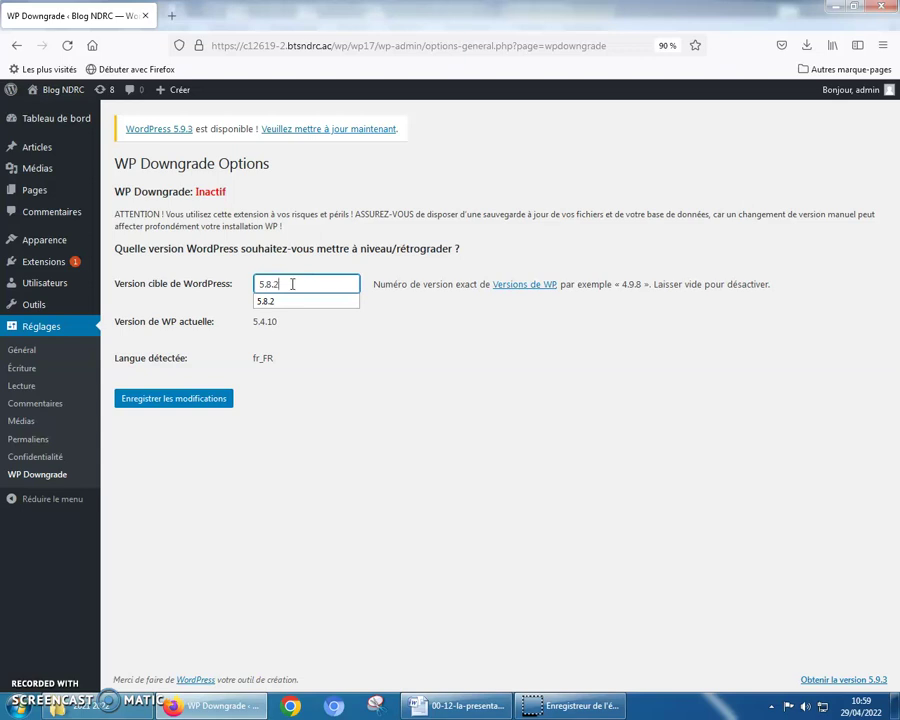
left_click(180, 402)
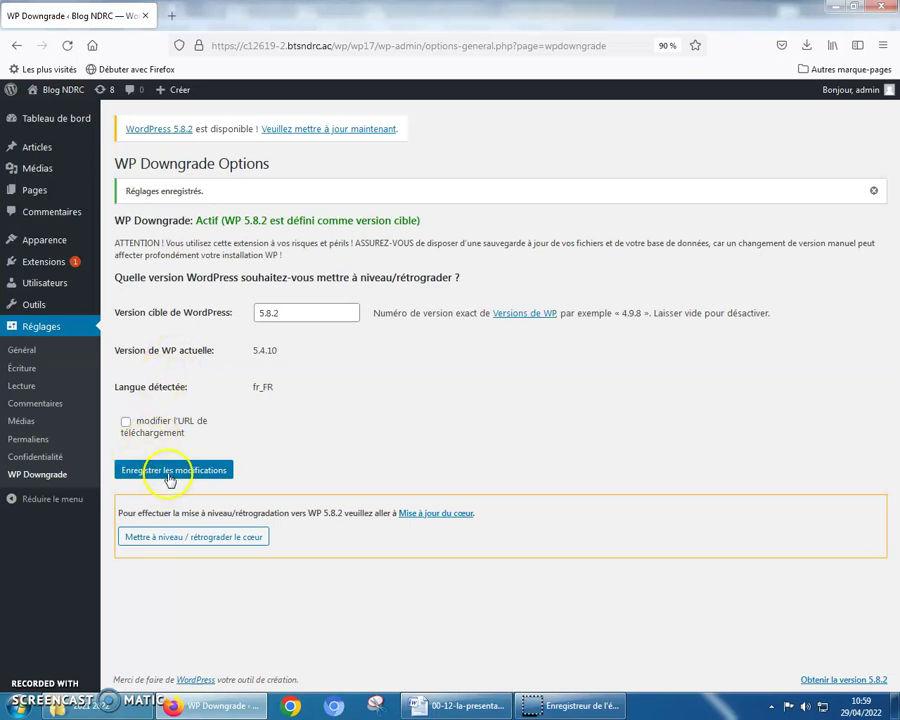
Update the WordPress core to version 5.8.2–fr_FR from the WordPress updates page.
left_click(178, 540)
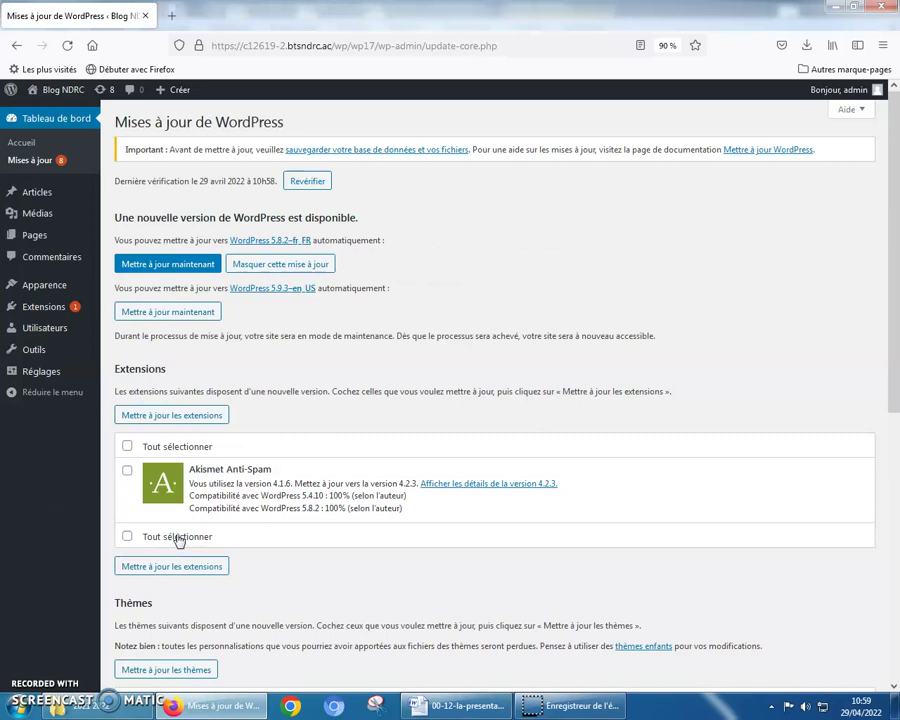
left_click(60, 120)
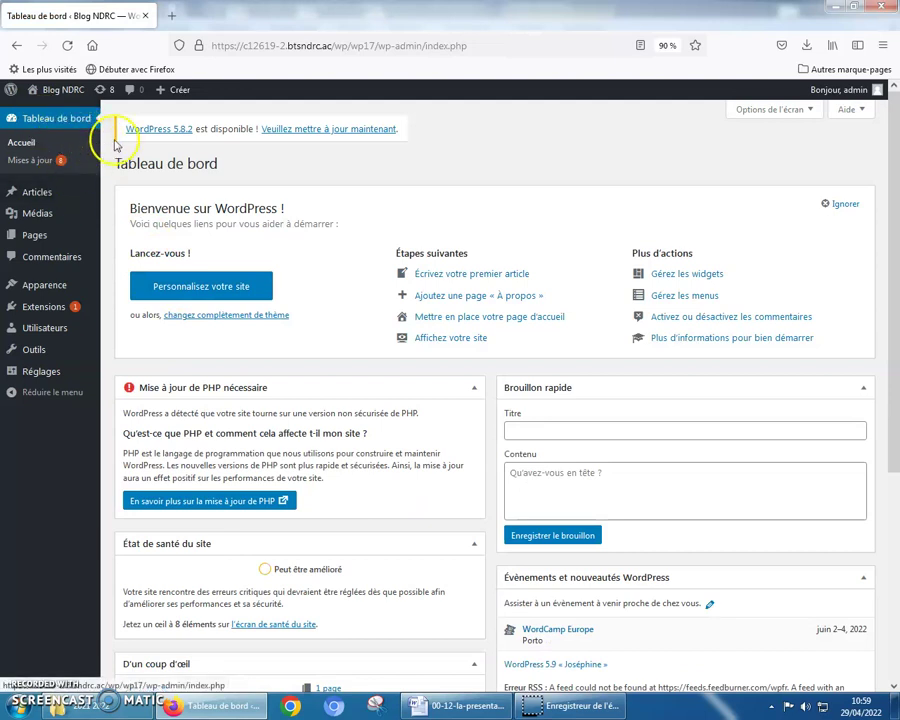
left_click(295, 131)
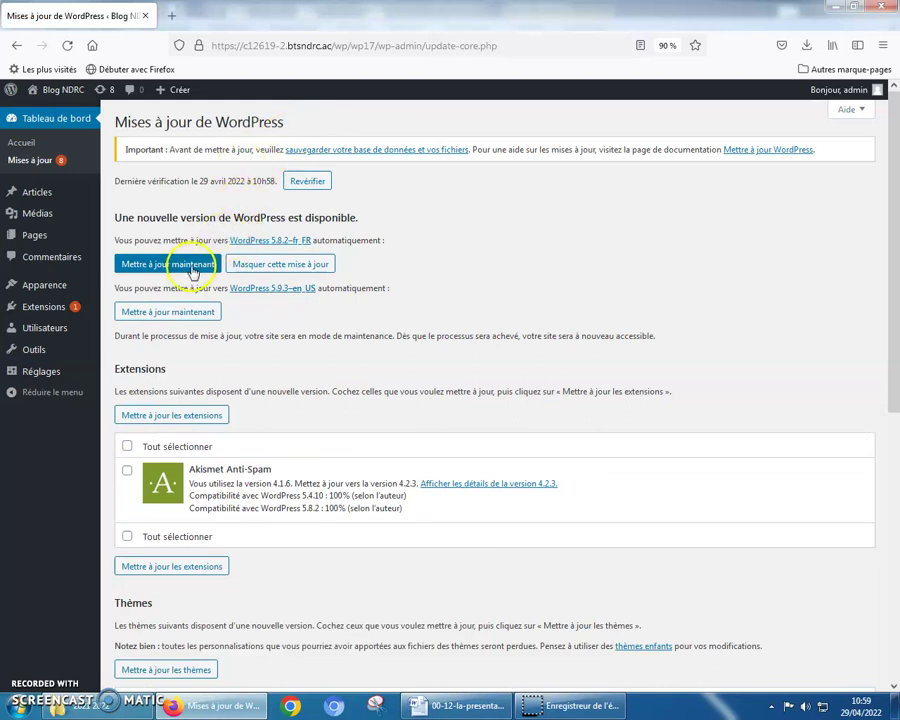
left_click(190, 268)
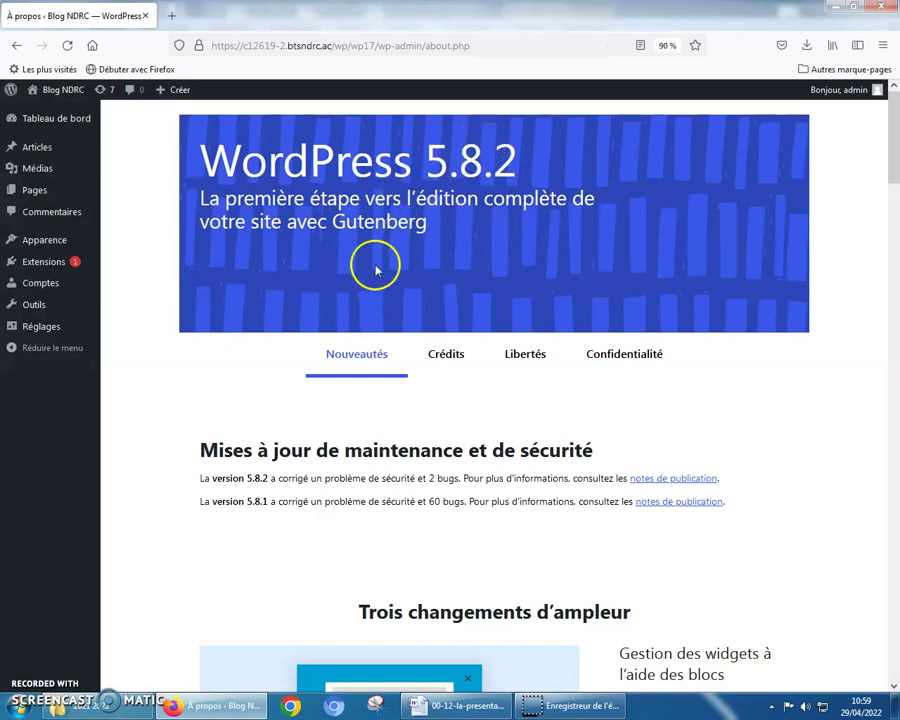
Compare the WordPress version and theme in the dashboard's site overview with the CMS versions section of the Word document.
left_click(57, 121)
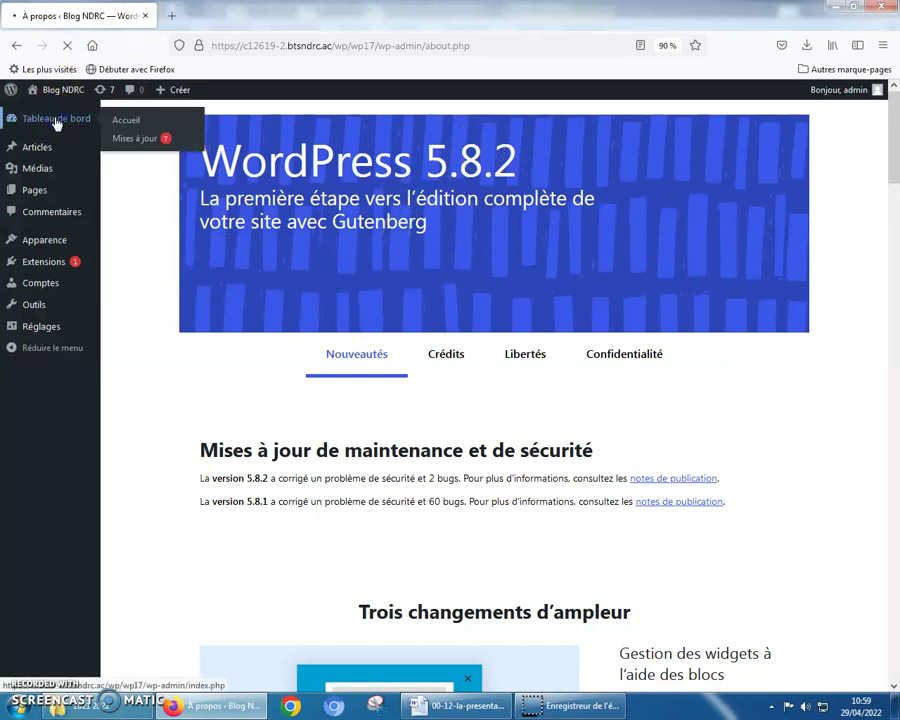
scroll(211, 316, "down", 2)
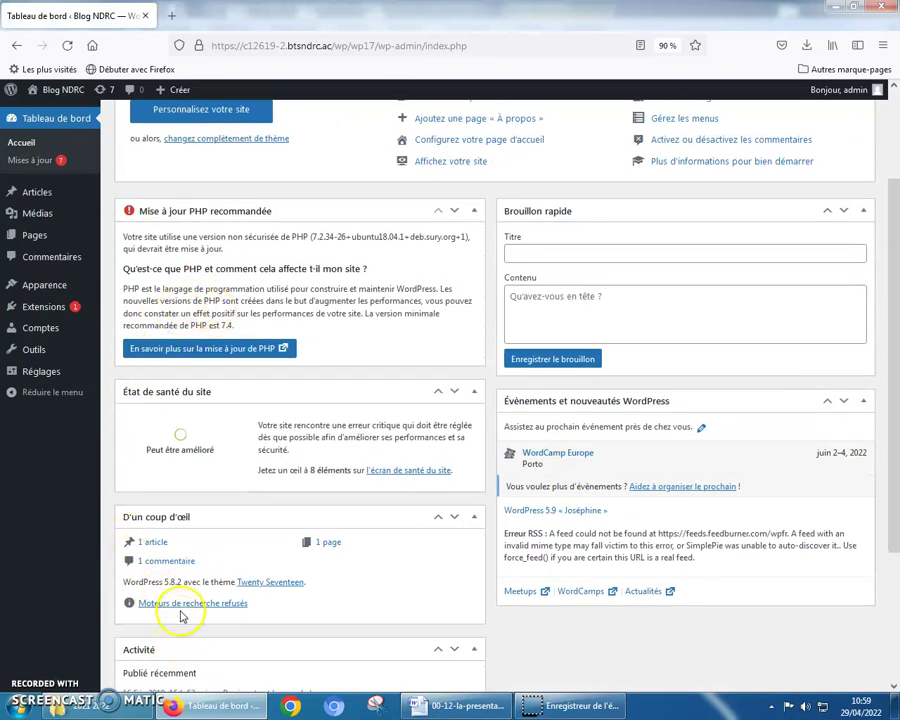
left_click_drag(136, 585, 305, 584)
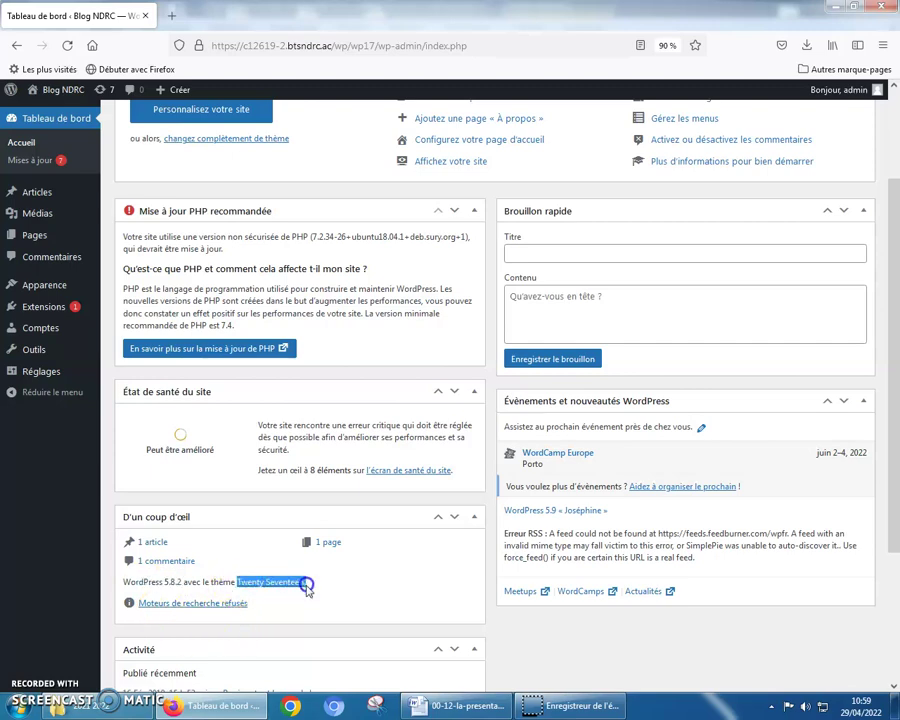
left_click(465, 706)
scroll(362, 578, "up", 6)
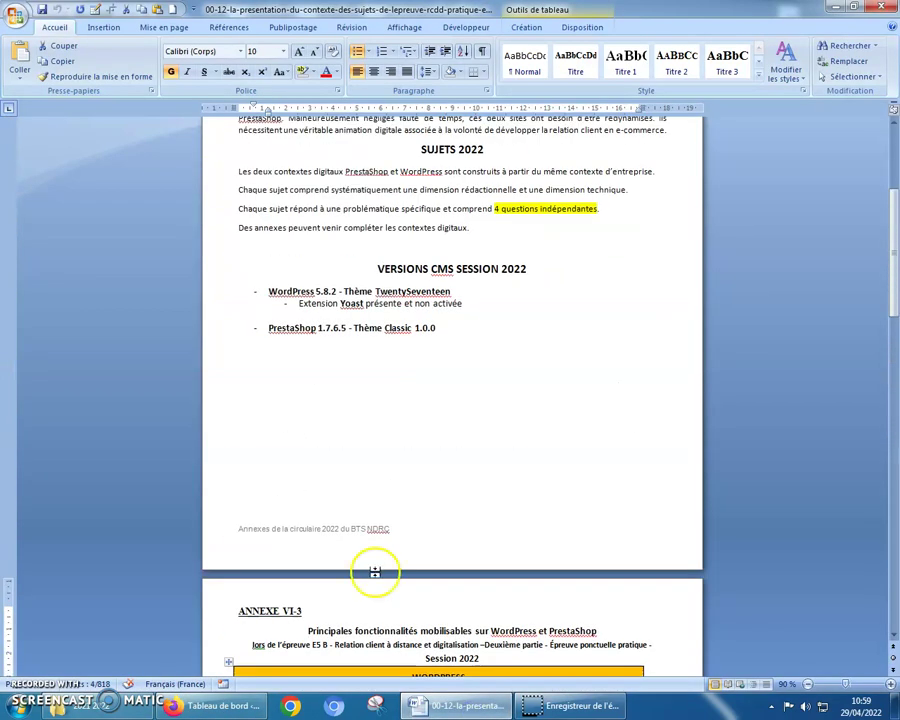
left_click(213, 706)
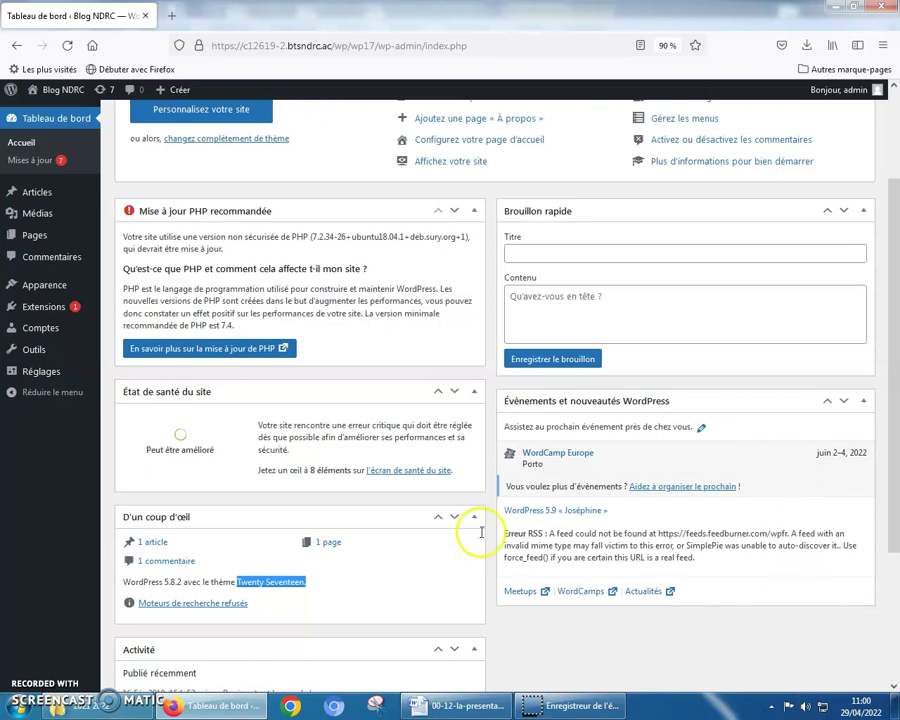
View the installed themes and the Widgets page, dismissing the welcome guide and collapsing the Colonne latérale du blog area.
mouse_move(45, 285)
left_click(127, 290)
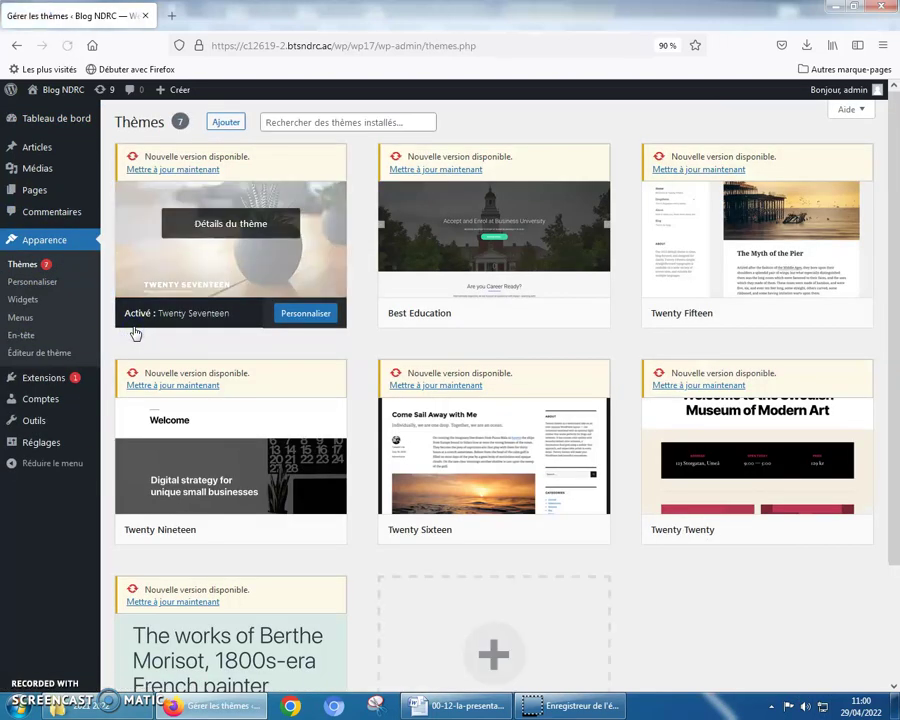
left_click(27, 306)
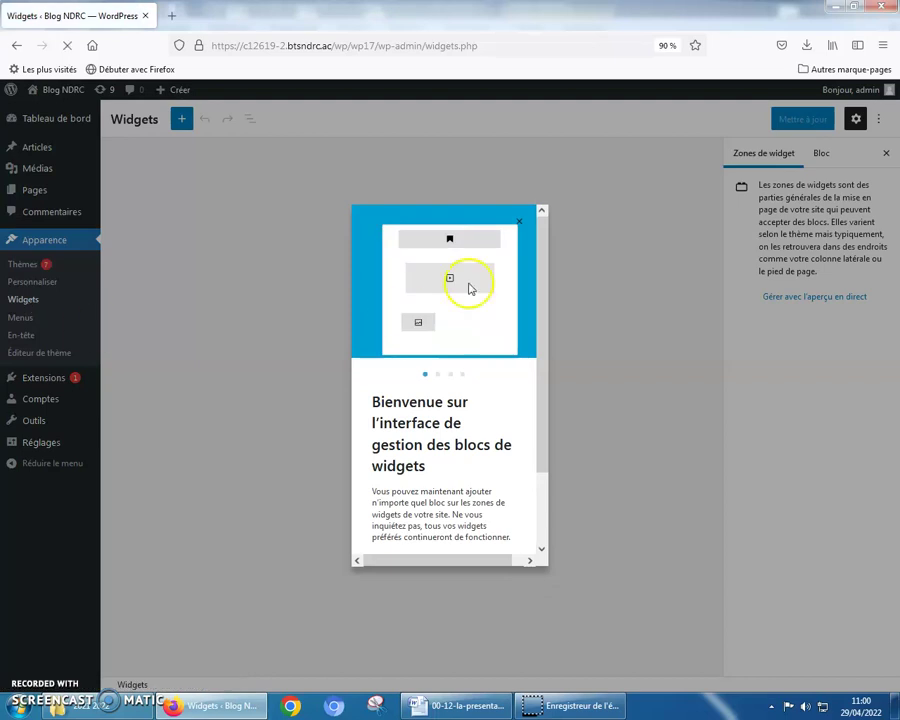
left_click(520, 224)
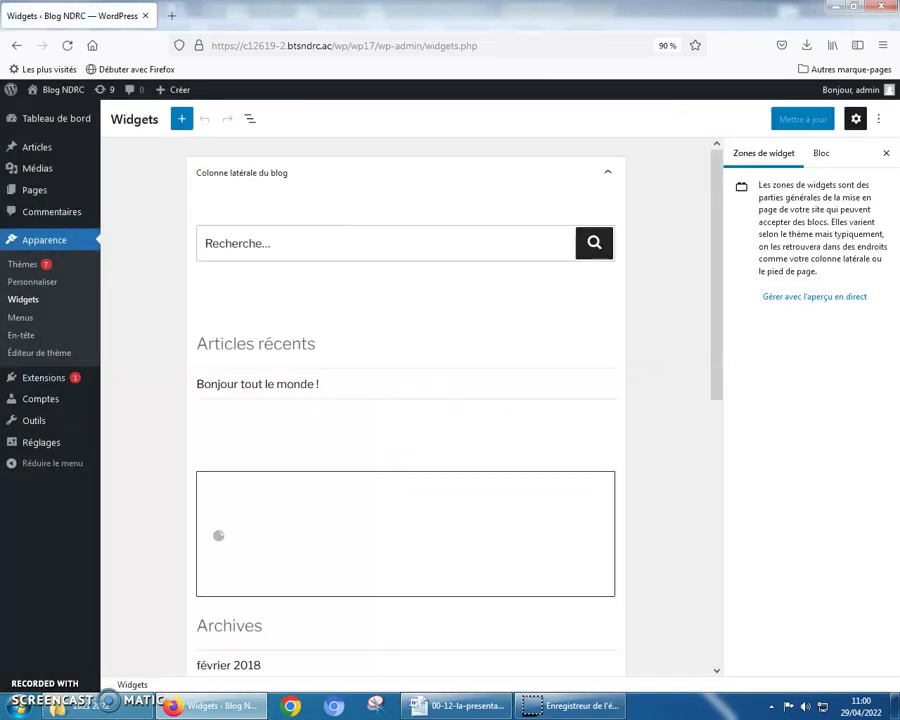
left_click(35, 268)
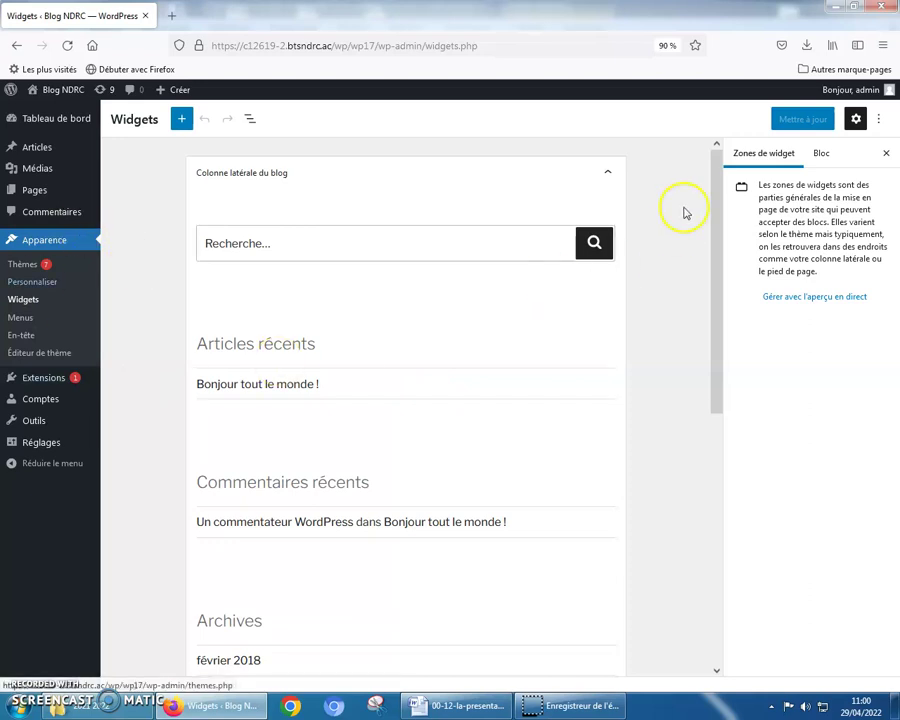
left_click(606, 174)
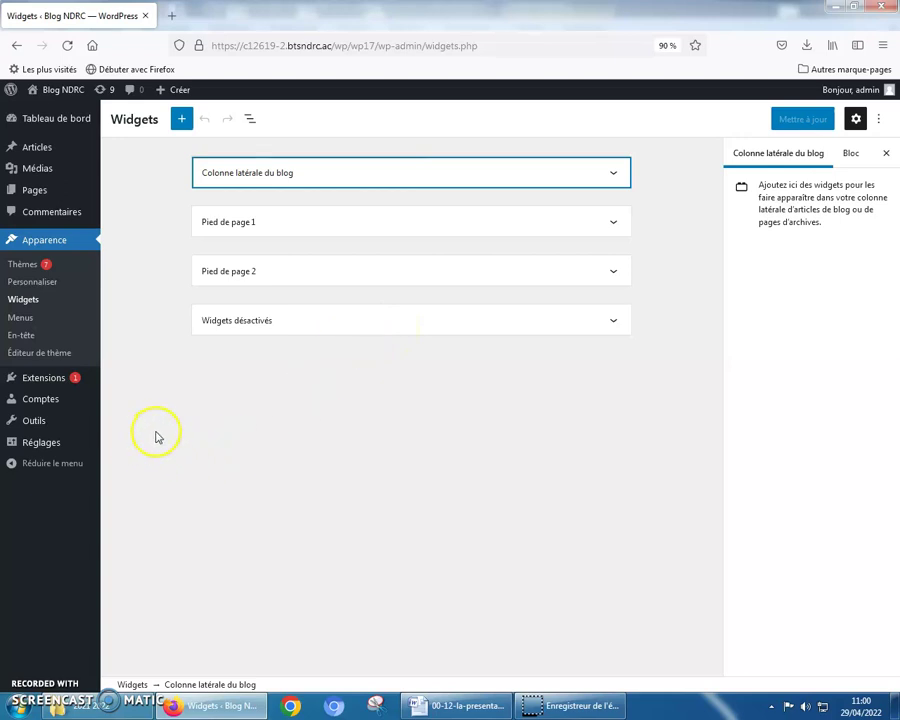
mouse_move(44, 174)
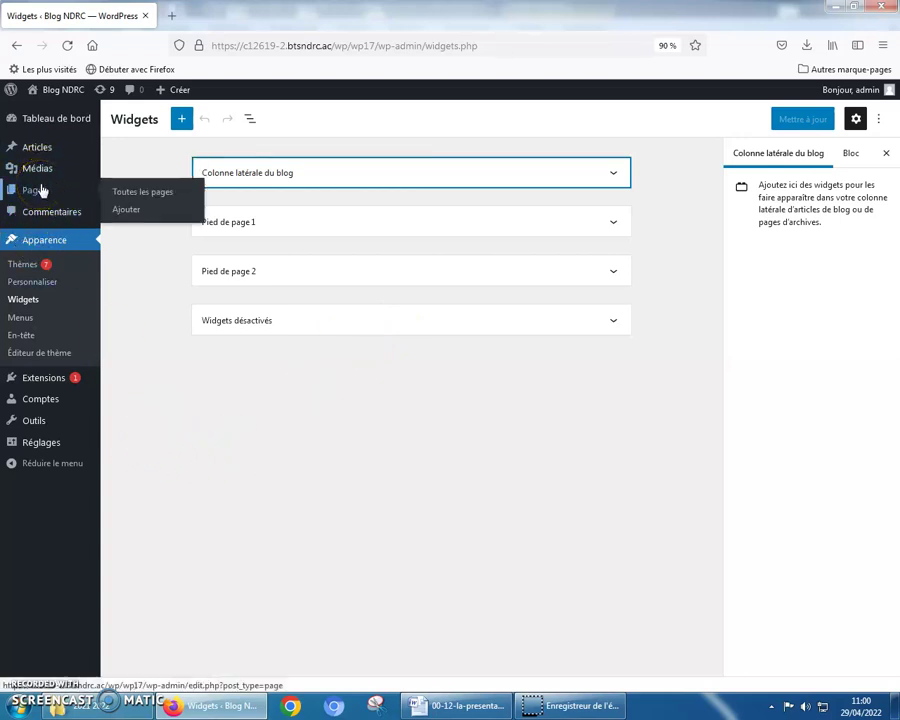
Open the theme Customizer and consult the WordPress menu features listed in ANNEXE VI-3 of the Word document.
left_click(33, 285)
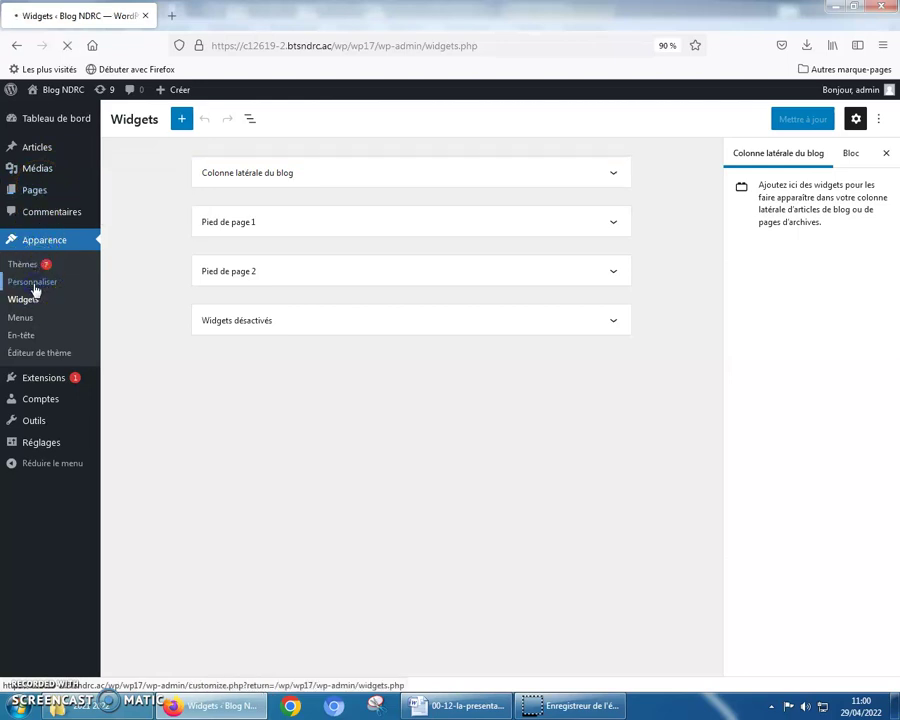
left_click(35, 292)
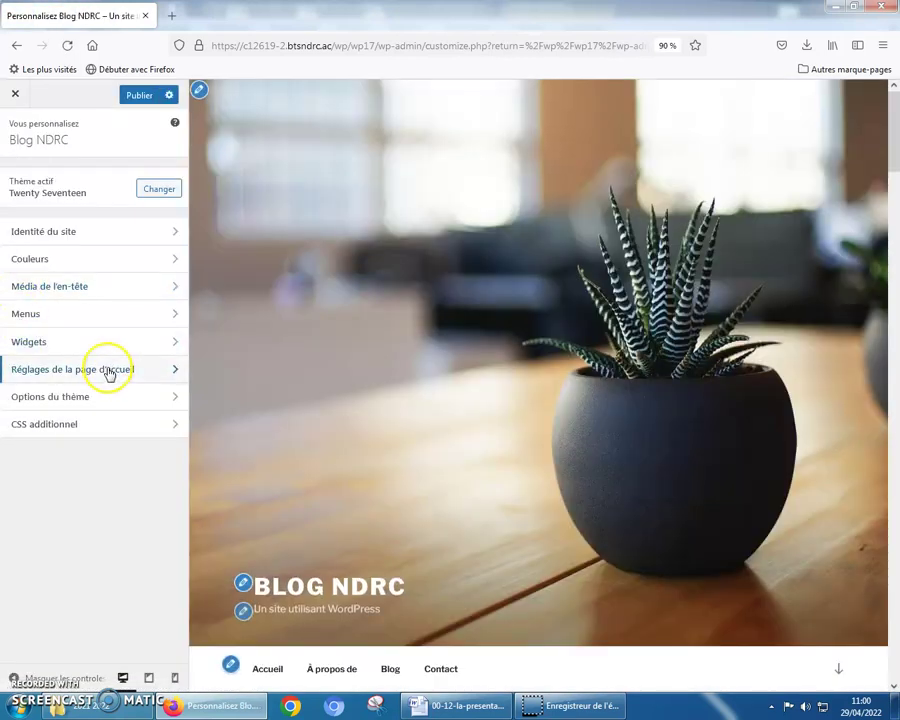
left_click(484, 704)
scroll(415, 522, "down", 8)
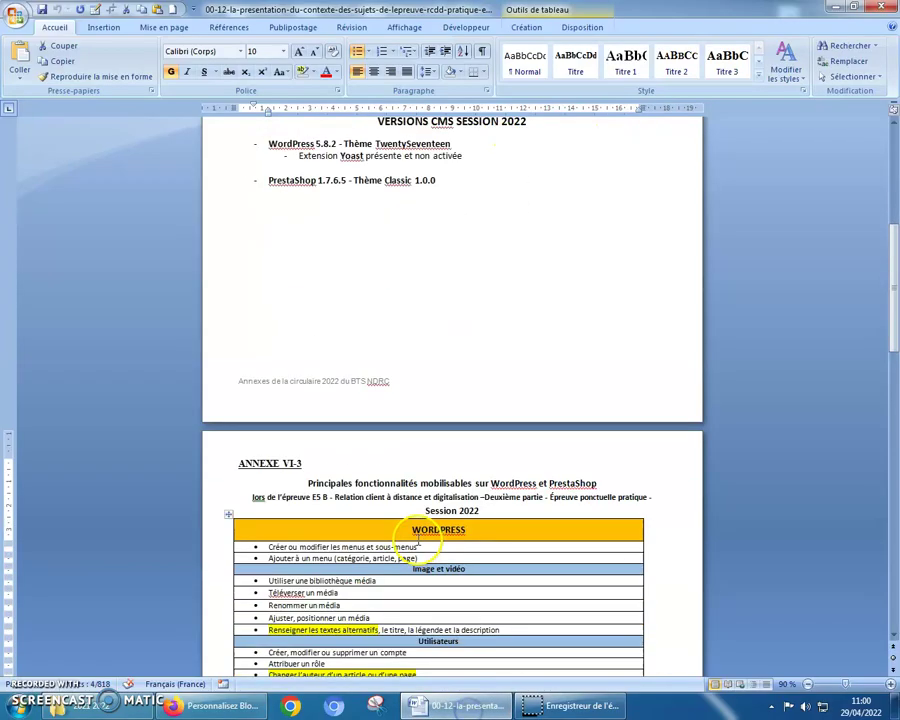
scroll(415, 522, "down", 3)
left_click_drag(270, 547, 472, 552)
left_click(222, 705)
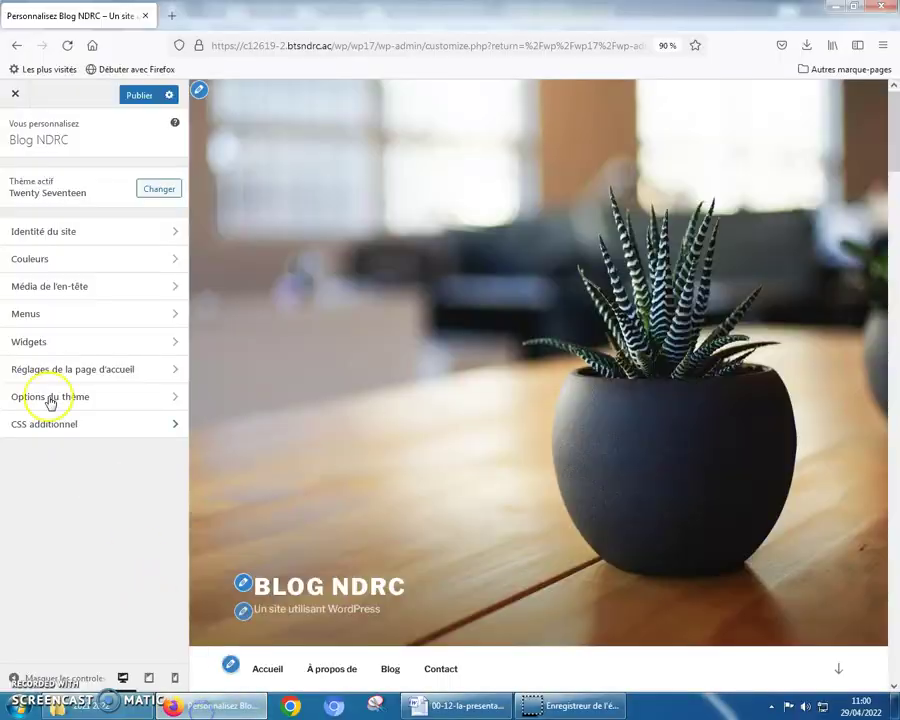
View the homepage settings in the Customizer and exit it, discarding the unsaved changes.
left_click(141, 369)
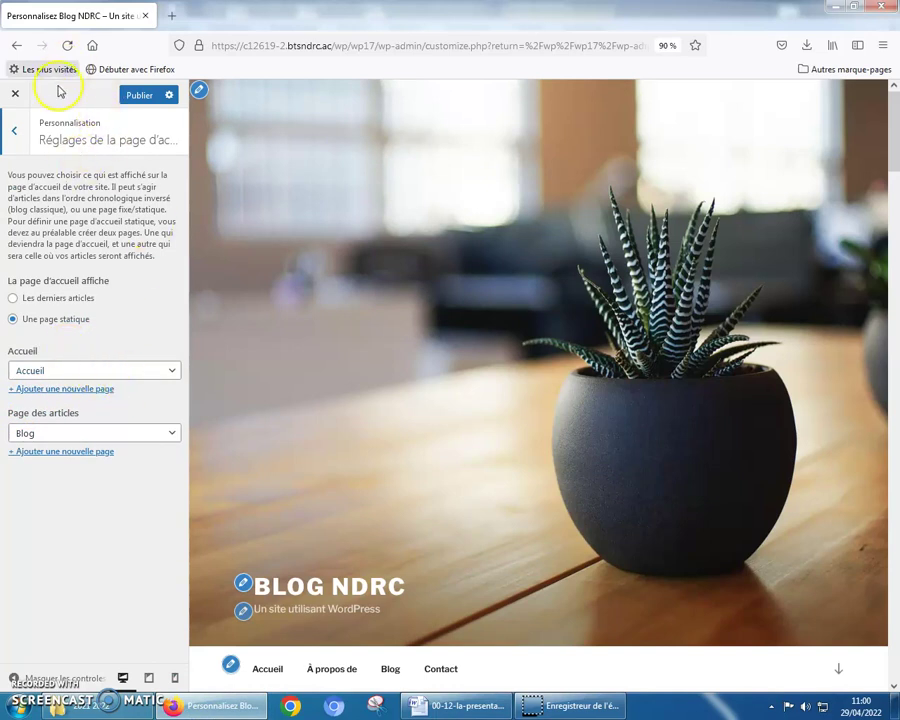
left_click_drag(890, 175, 857, 112)
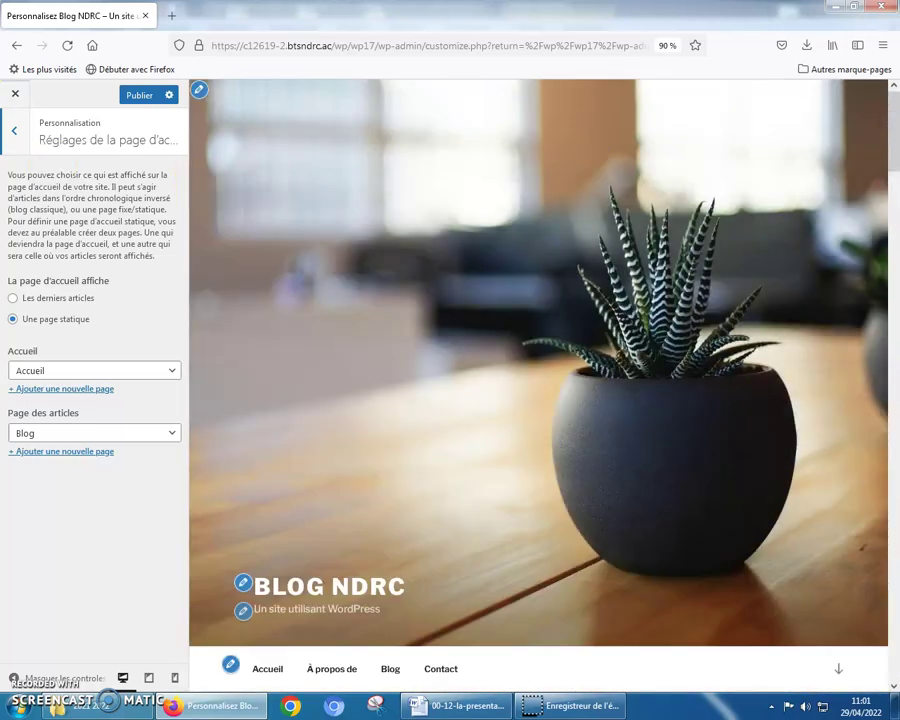
left_click(11, 92)
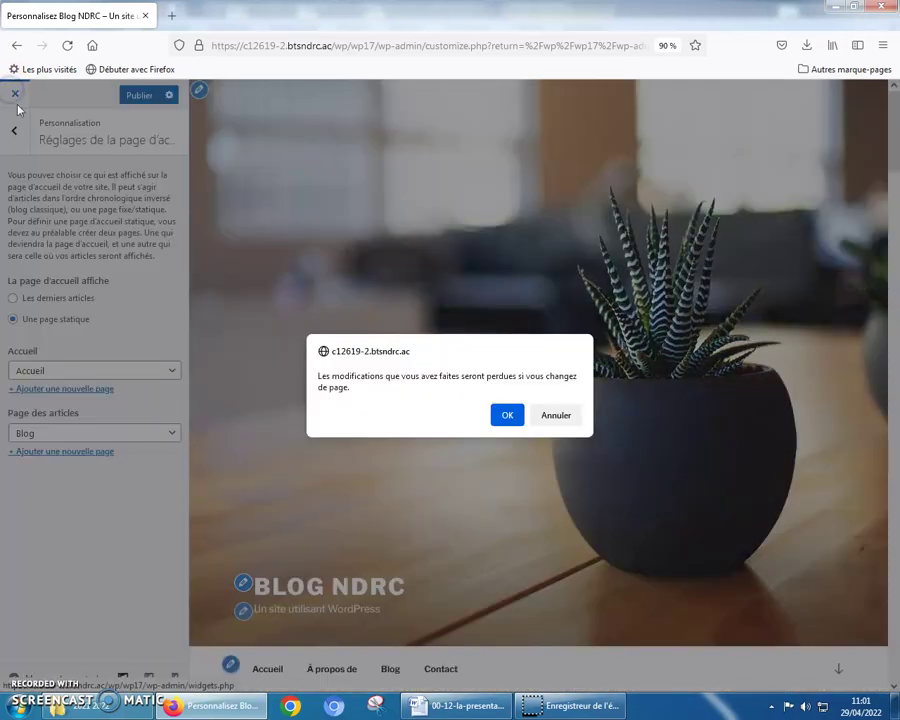
left_click(506, 414)
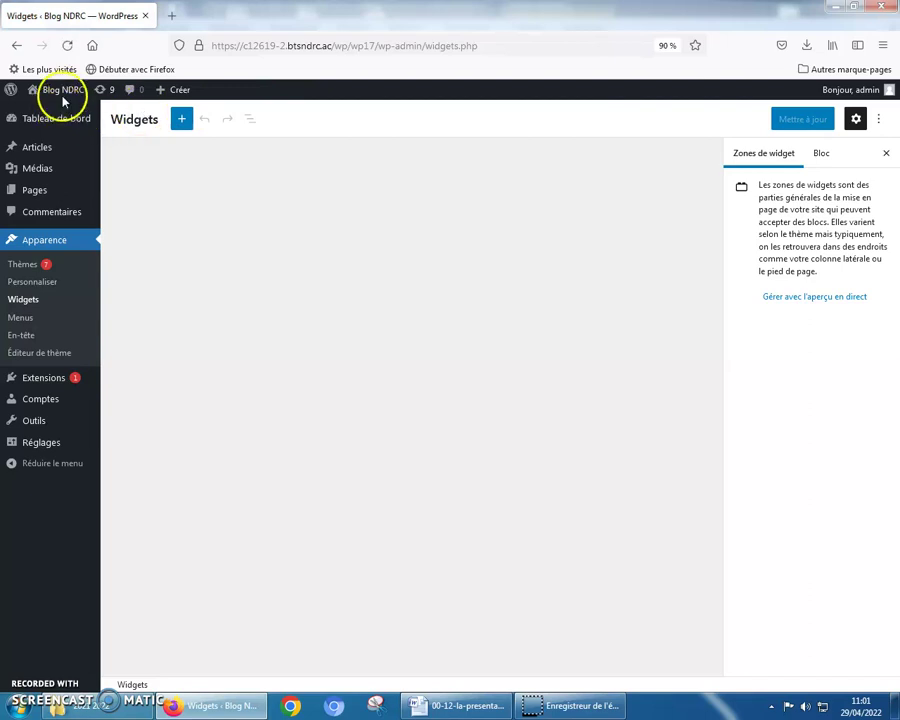
Open the public Blog NDRC site in a new tab and examine its header, articles and sidebar.
right_click(62, 100)
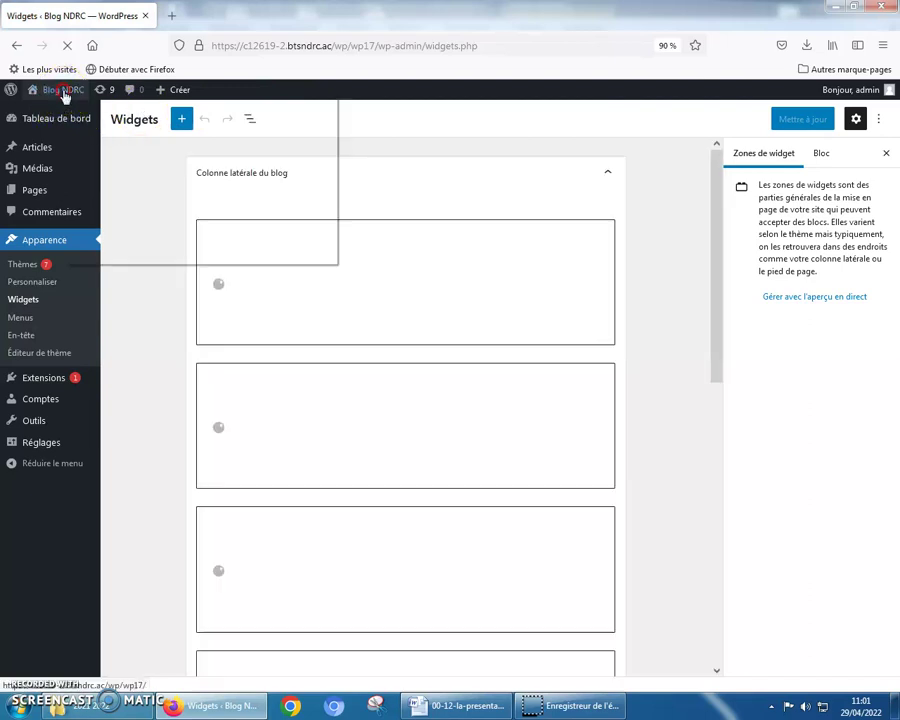
left_click(95, 101)
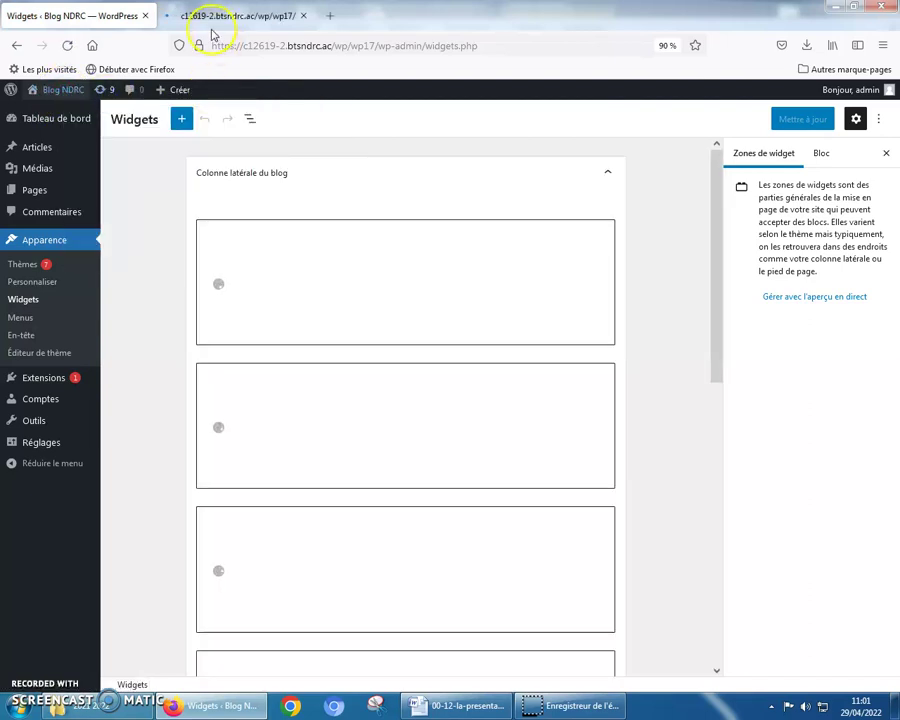
left_click(211, 18)
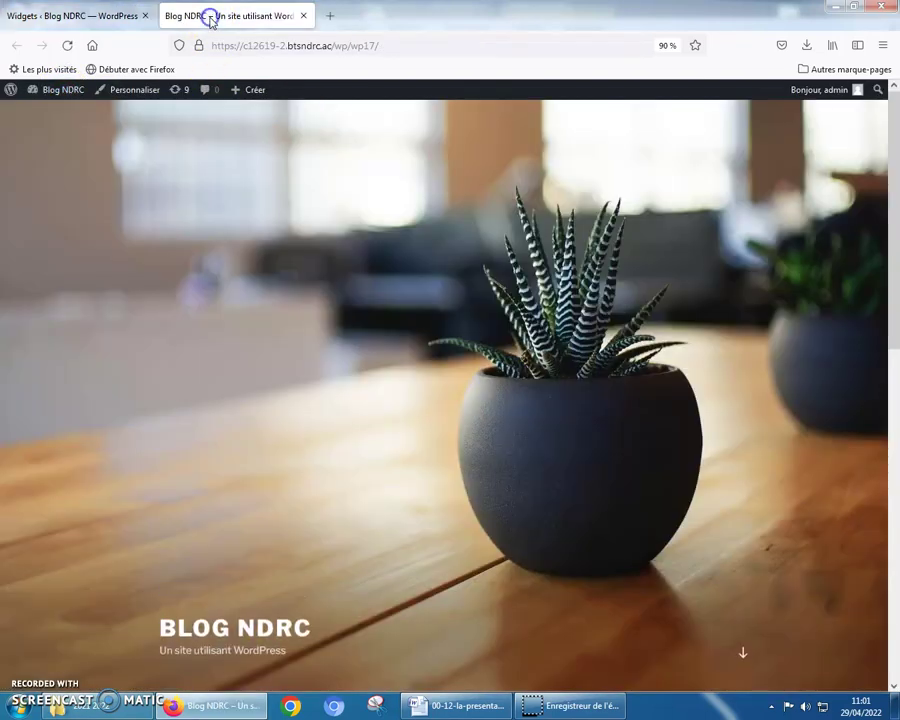
scroll(238, 191, "down", 2)
scroll(156, 256, "down", 6)
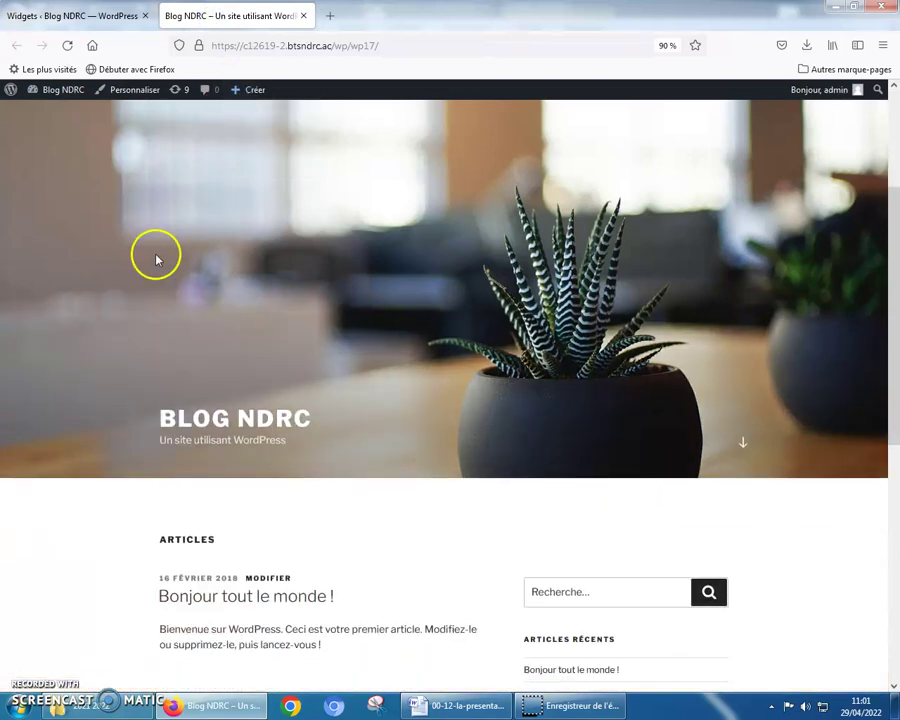
scroll(152, 258, "up", 8)
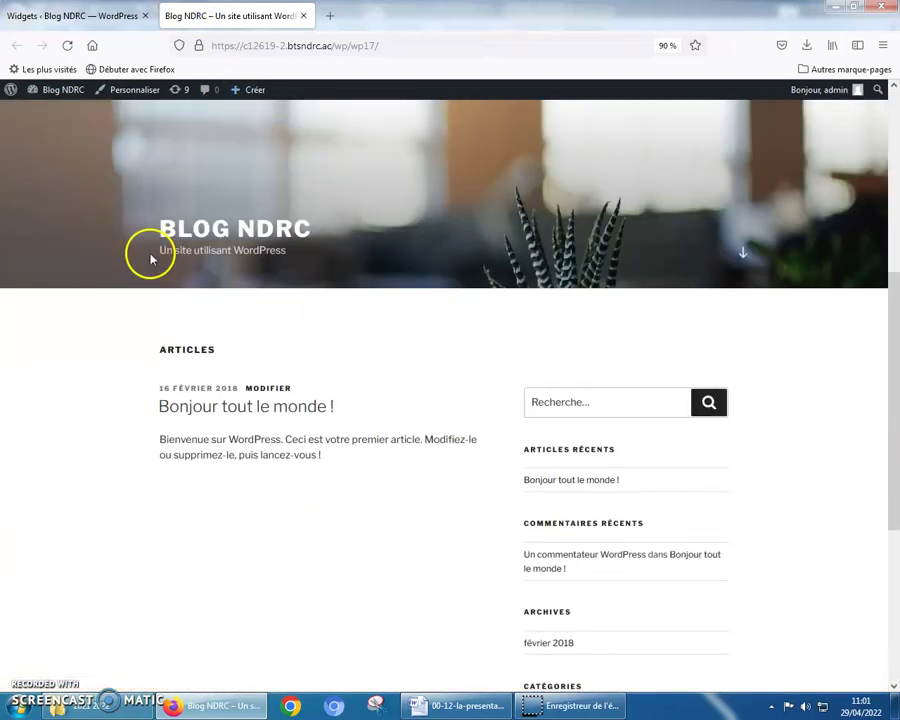
scroll(144, 254, "down", 2)
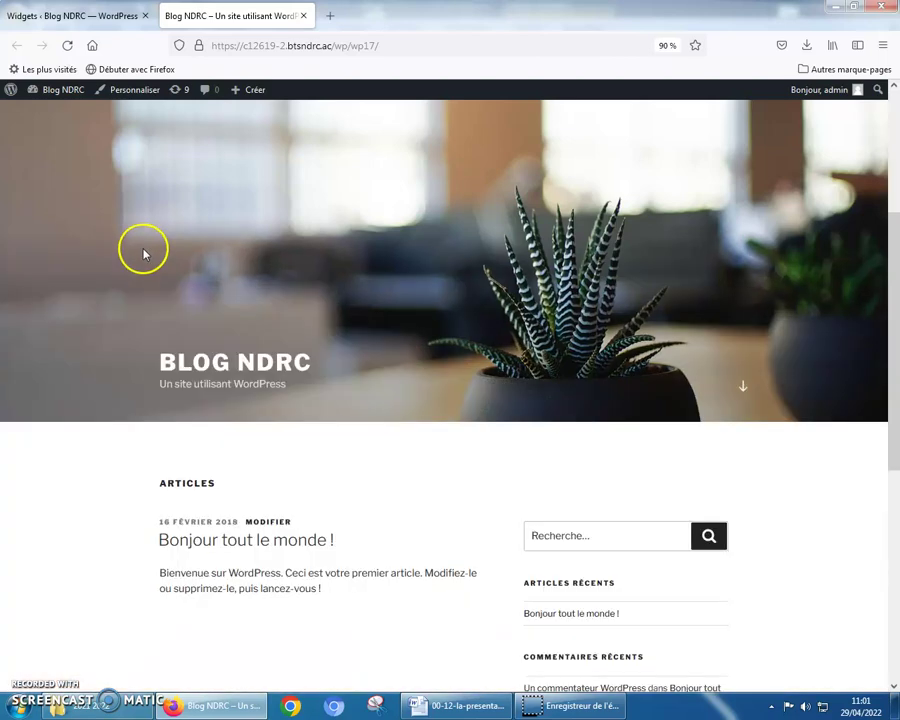
scroll(142, 250, "up", 2)
Return to the admin area and reopen the Customizer's Réglages de la page d'accueil section.
left_click(55, 16)
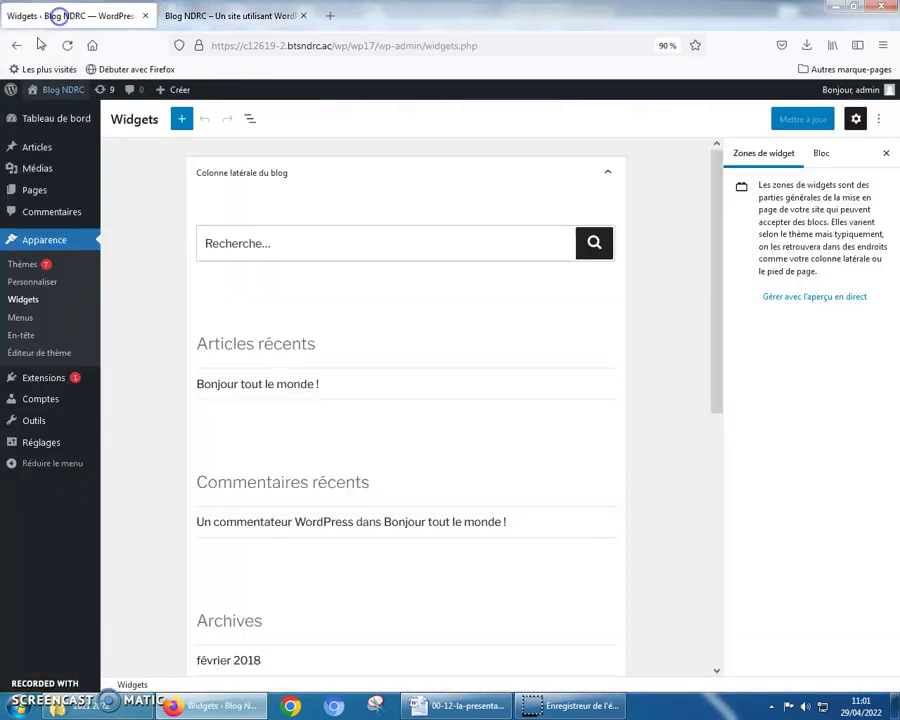
left_click(31, 283)
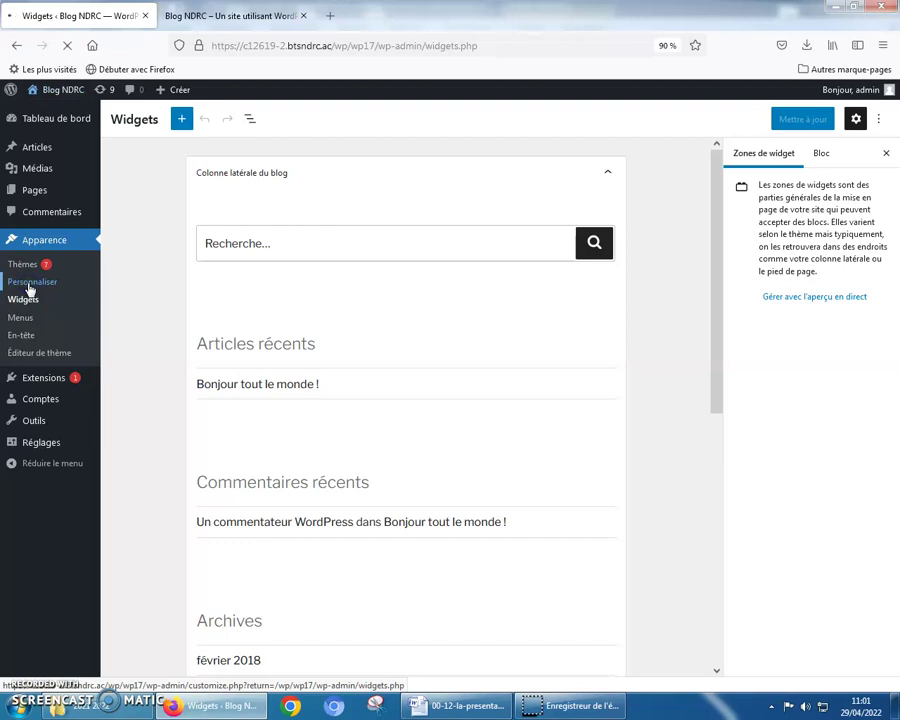
left_click(36, 285)
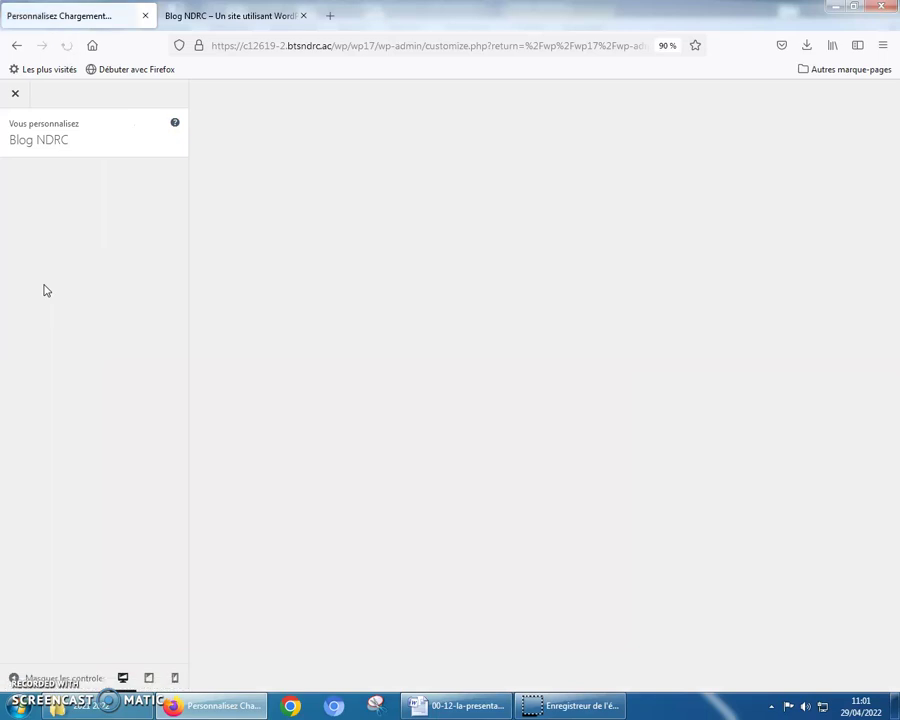
left_click(57, 288)
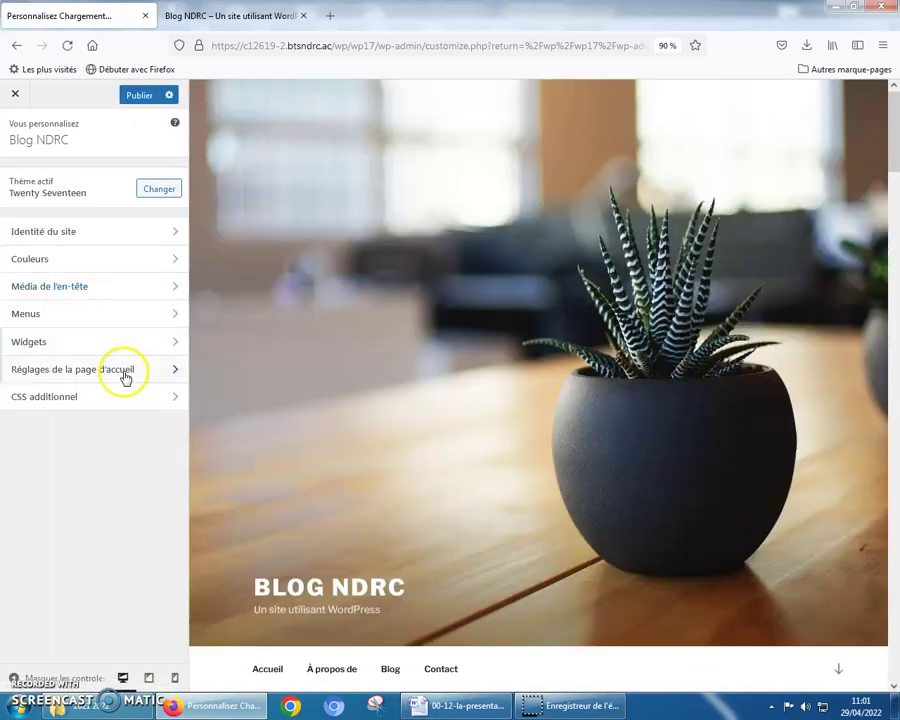
left_click(123, 371)
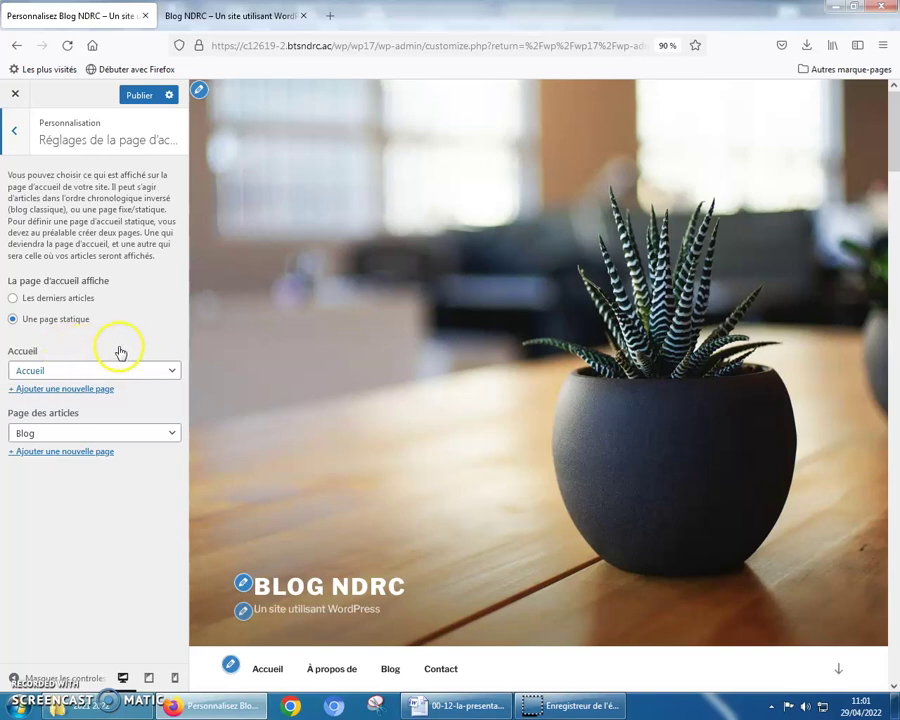
Examine the static homepage preview from the header through its page sections to the footer.
scroll(397, 351, "down", 10)
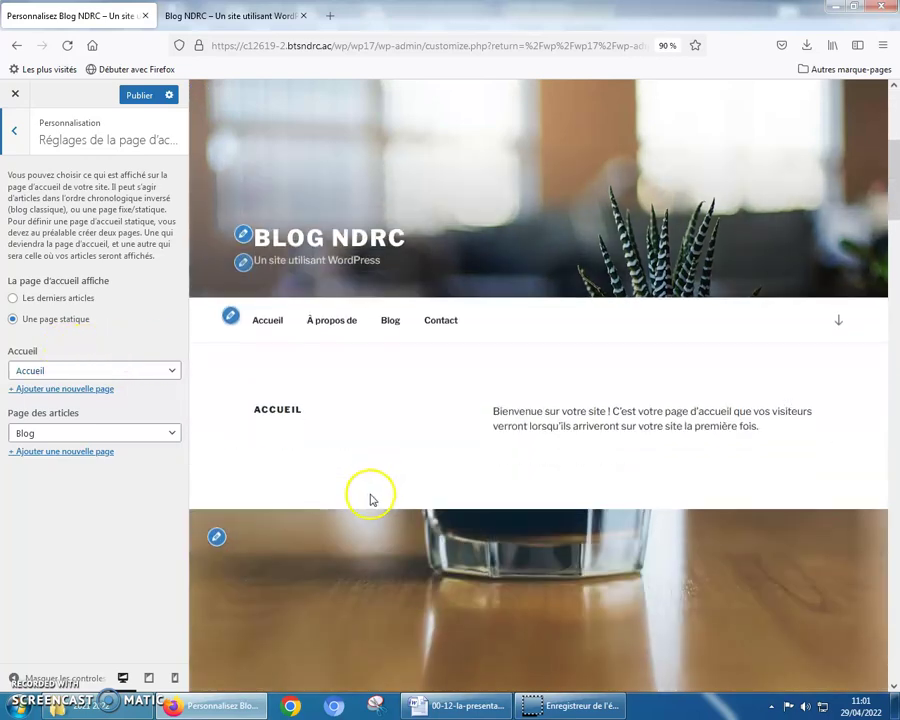
scroll(373, 369, "down", 12)
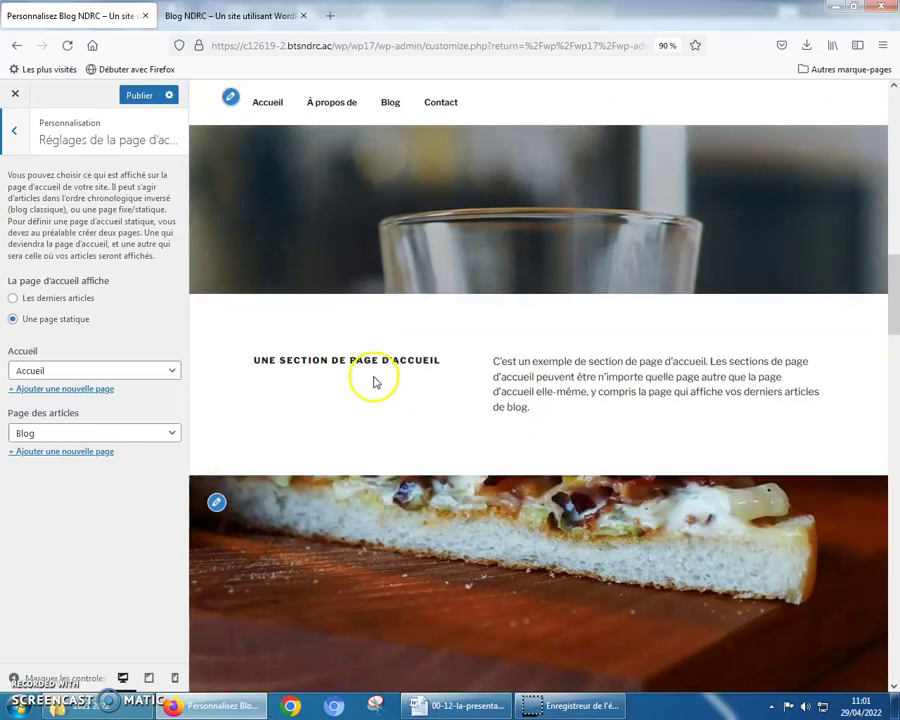
scroll(376, 386, "down", 12)
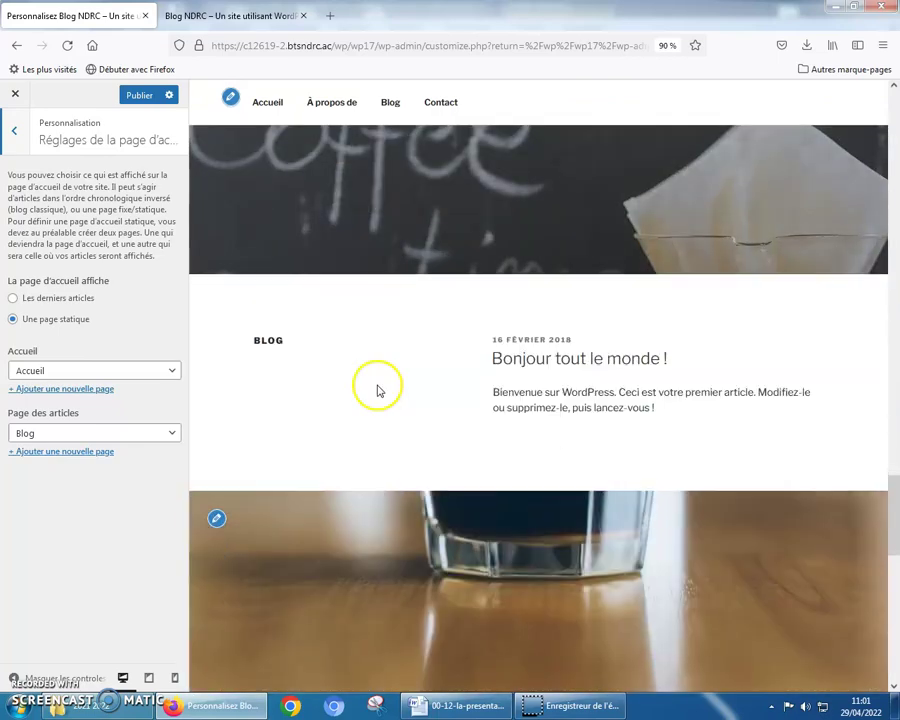
scroll(378, 392, "down", 2)
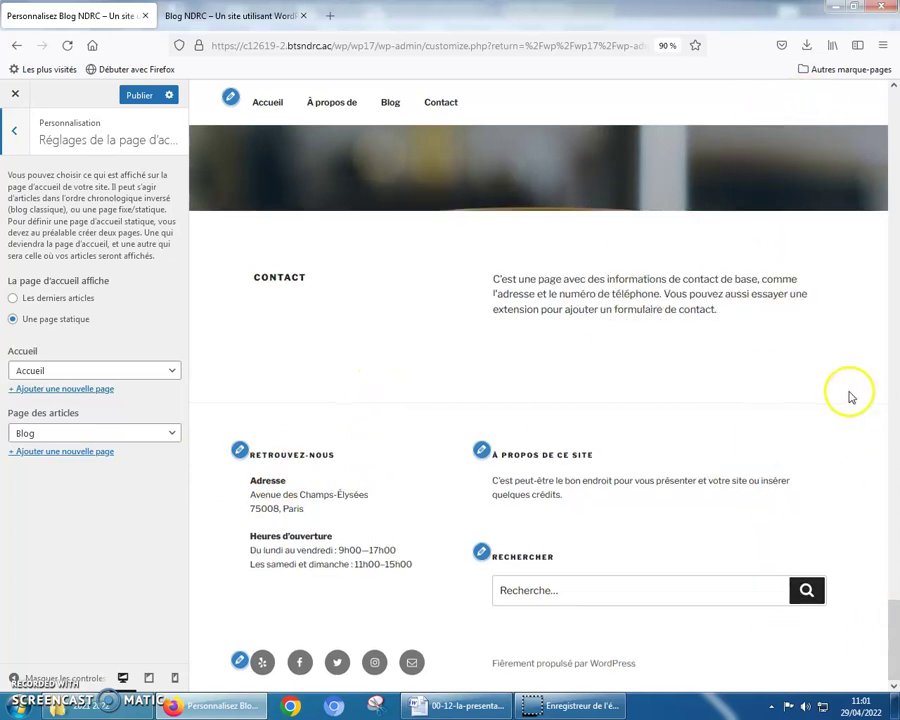
scroll(850, 391, "up", 8)
scroll(850, 391, "up", 10)
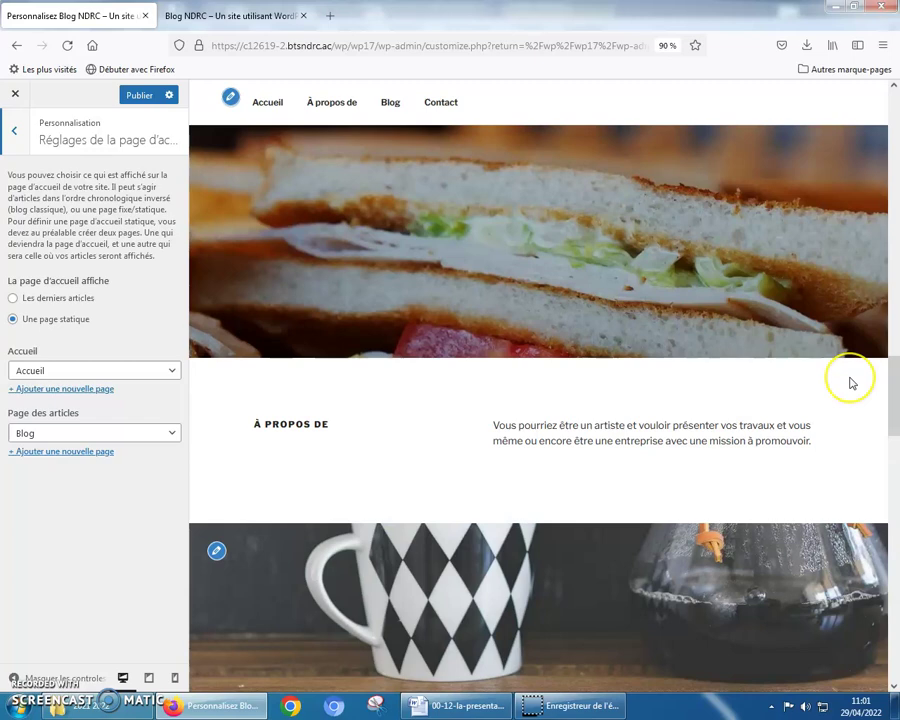
scroll(850, 385, "up", 8)
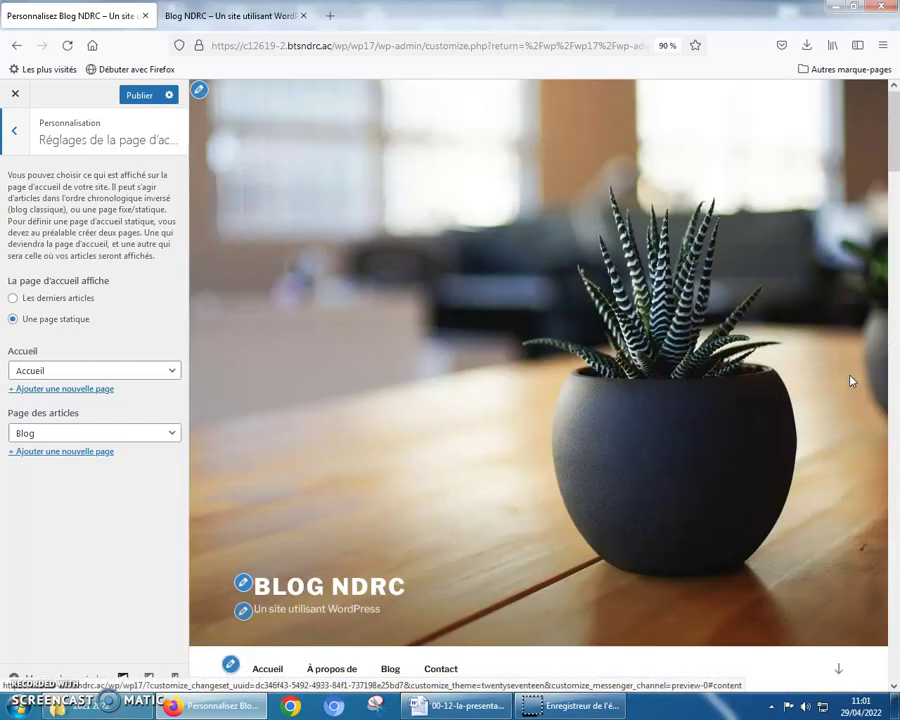
Set the homepage to display Les derniers articles and publish the change, checking the articles, sidebar and footer in the preview.
left_click(15, 299)
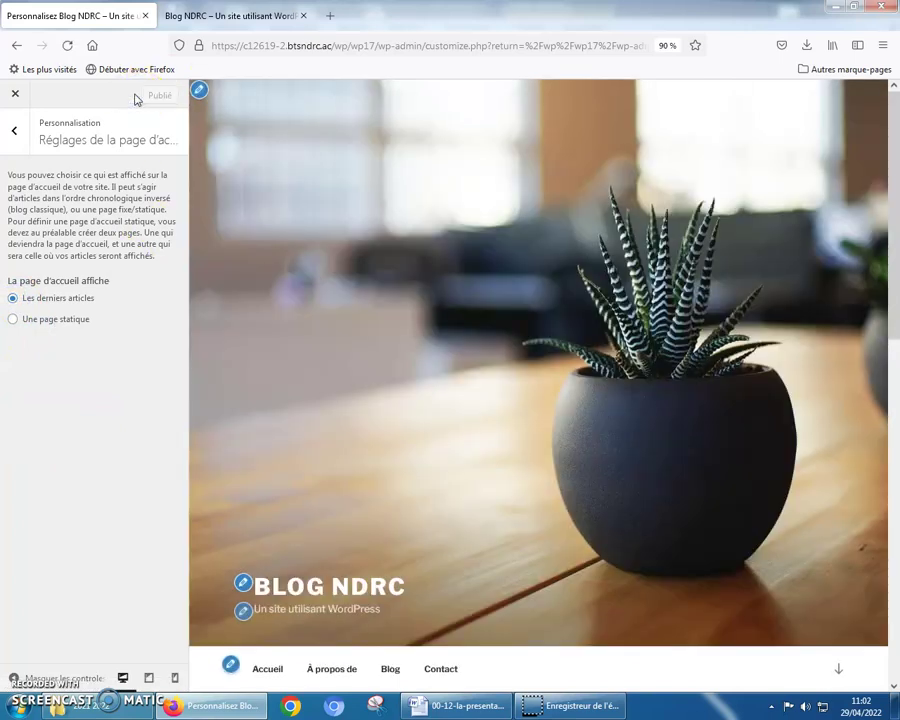
scroll(500, 252, "down", 4)
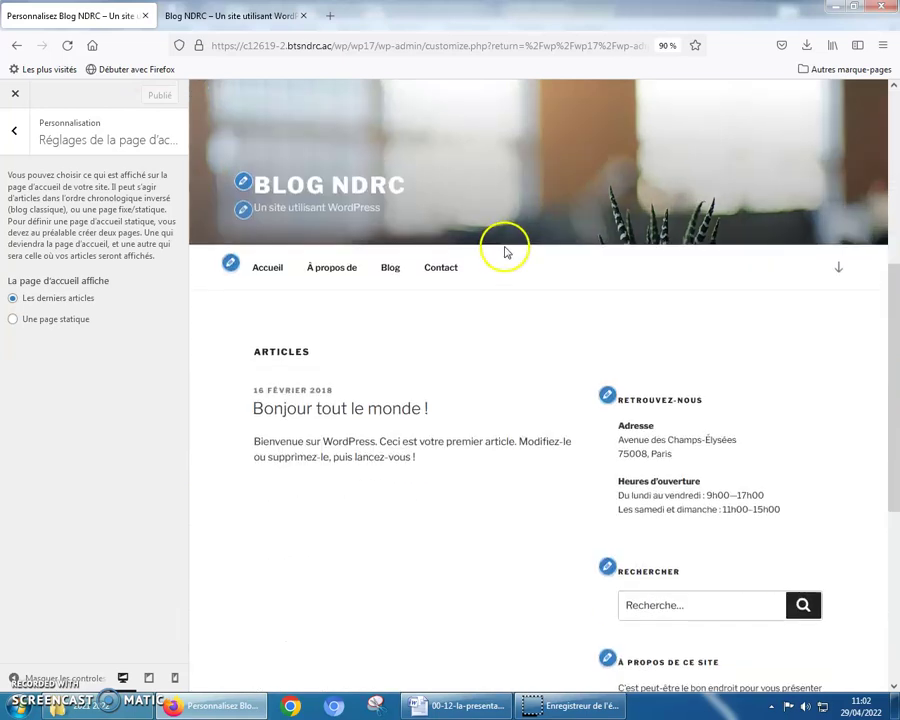
scroll(700, 510, "down", 1)
scroll(702, 502, "down", 1)
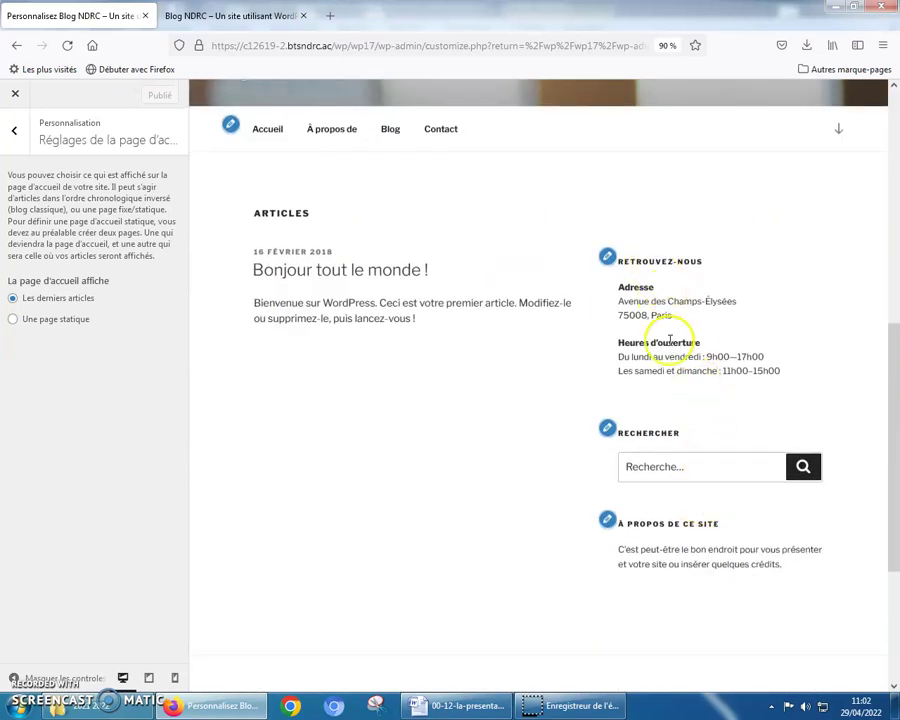
scroll(699, 422, "down", 5)
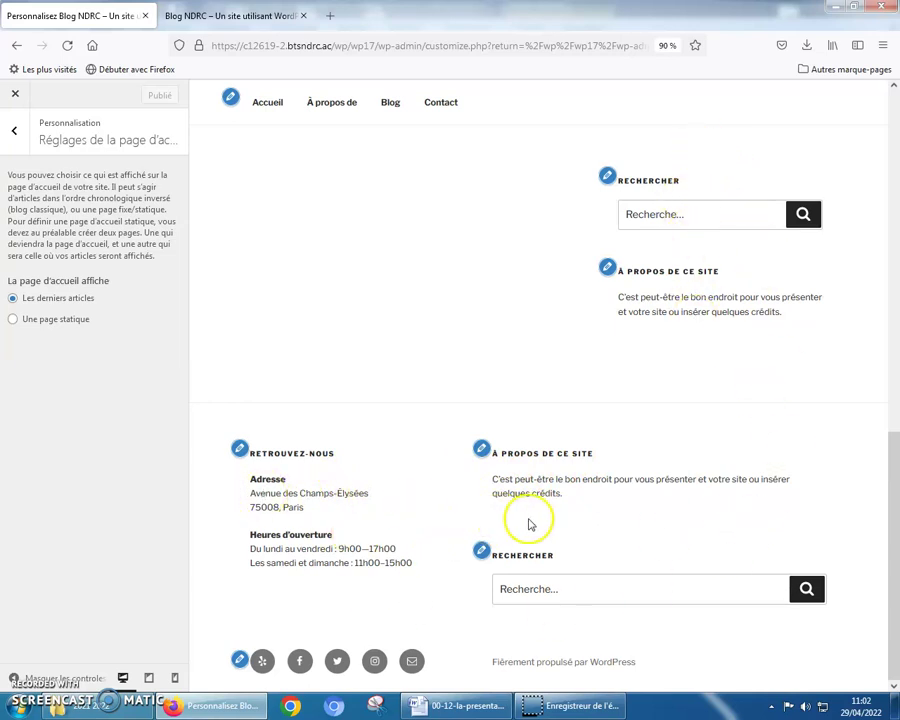
scroll(570, 483, "up", 4)
scroll(570, 483, "up", 1)
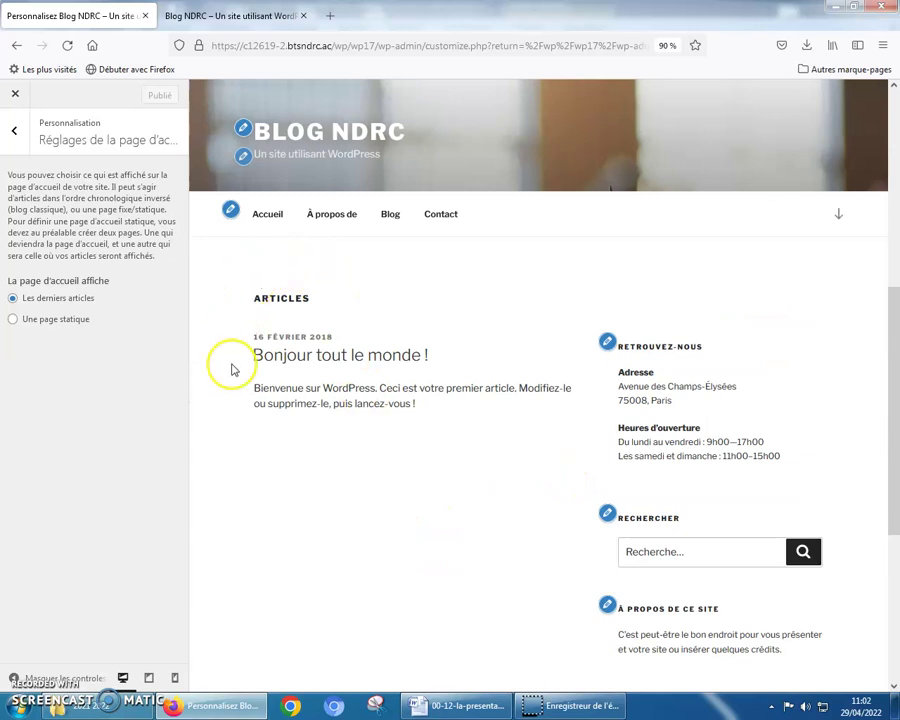
Reload the public site, examine its menu, articles, sidebar and footer, and return to the Customizer.
left_click(229, 17)
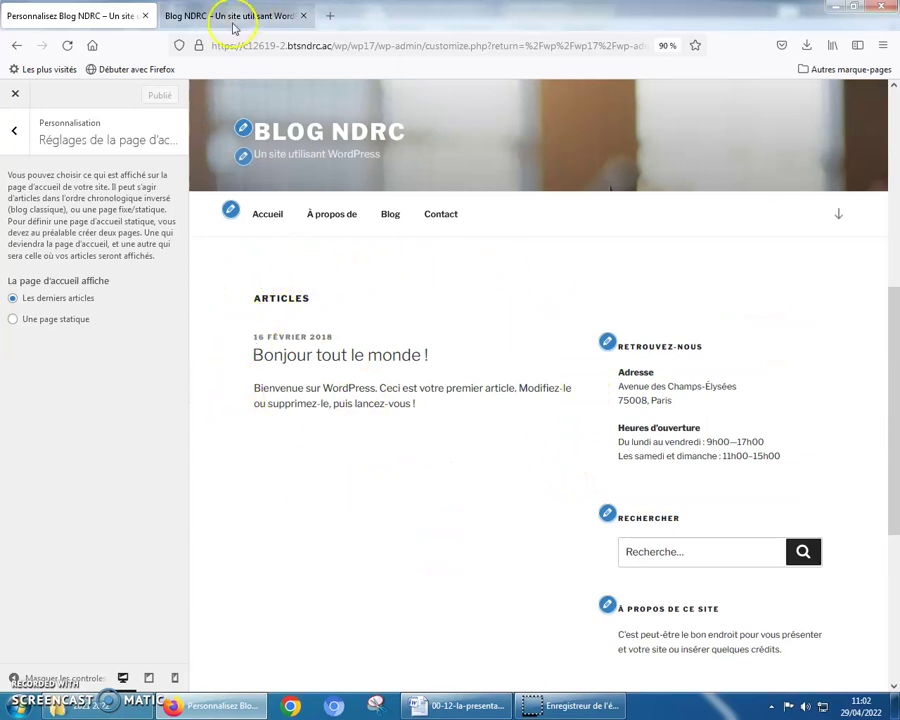
left_click(67, 45)
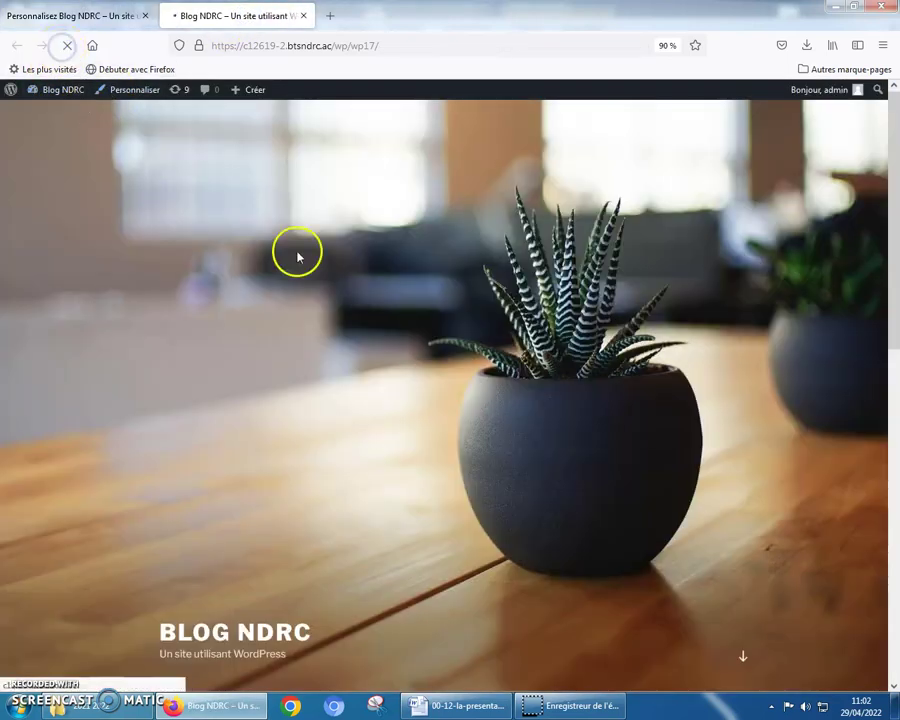
scroll(333, 325, "down", 4)
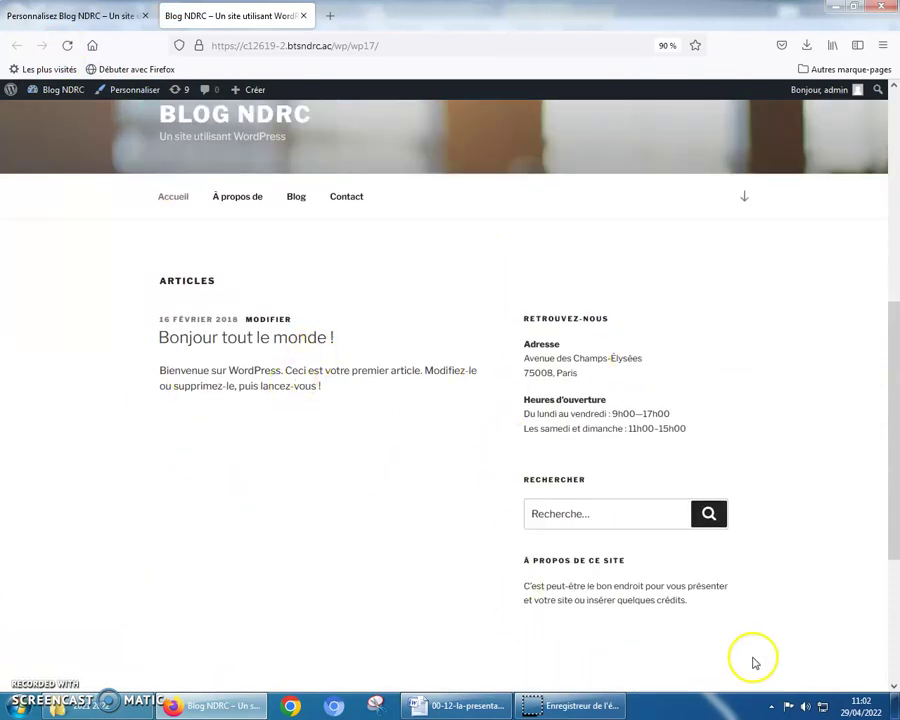
scroll(806, 413, "down", 2)
scroll(806, 413, "down", 2)
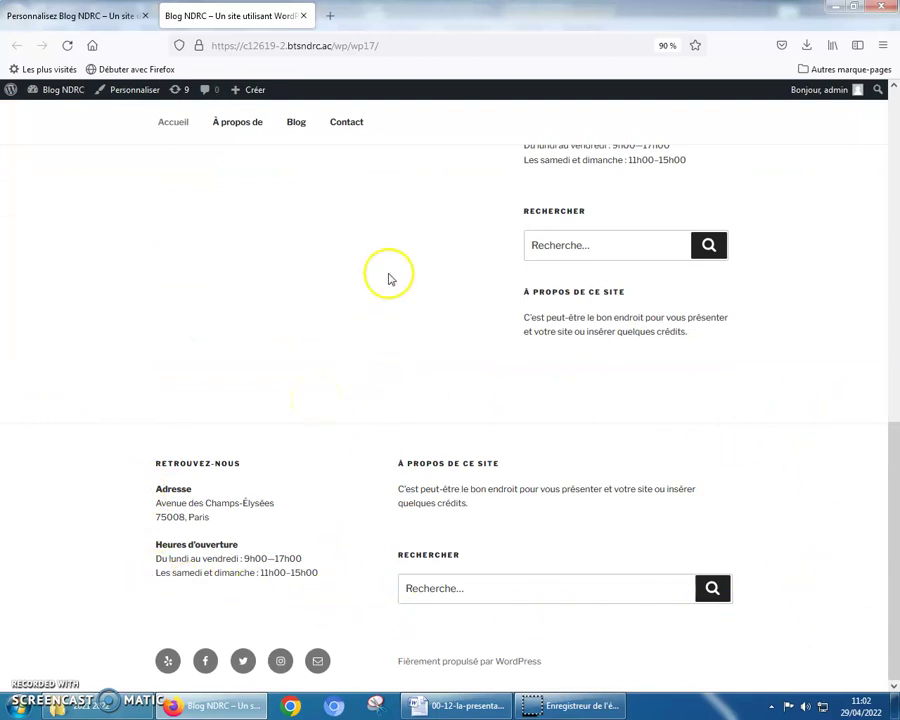
left_click(115, 12)
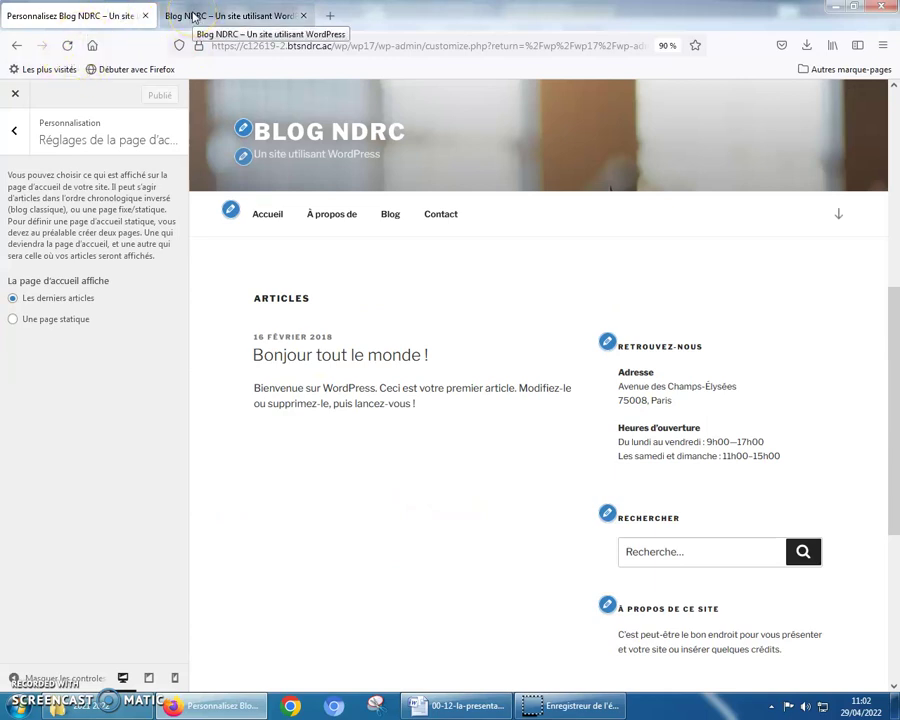
Try Une page statique as the homepage display, restore Les derniers articles and publish the setting.
left_click(15, 321)
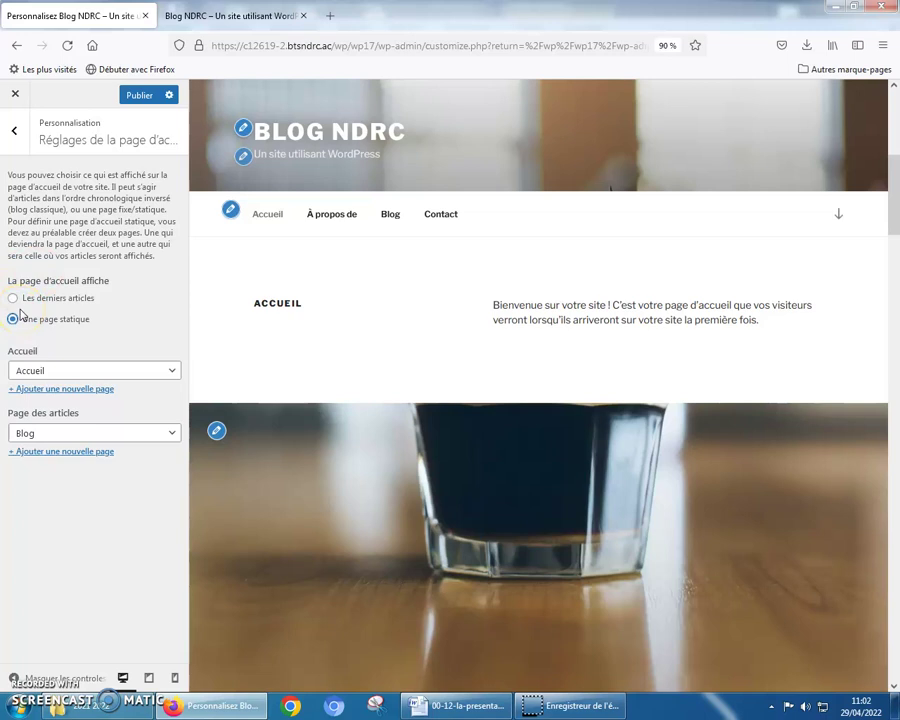
left_click(13, 298)
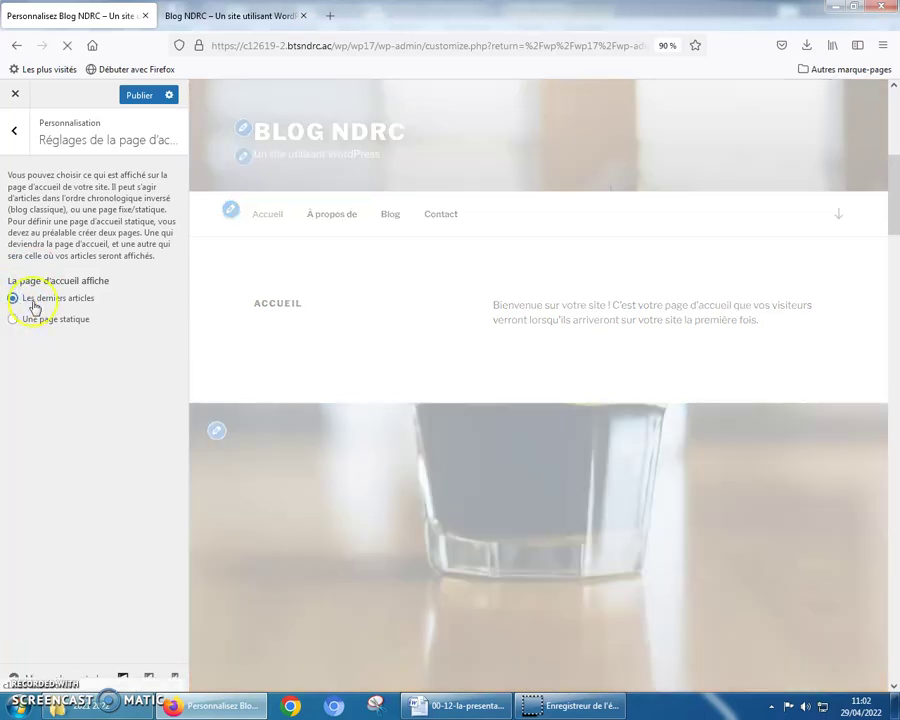
left_click(138, 97)
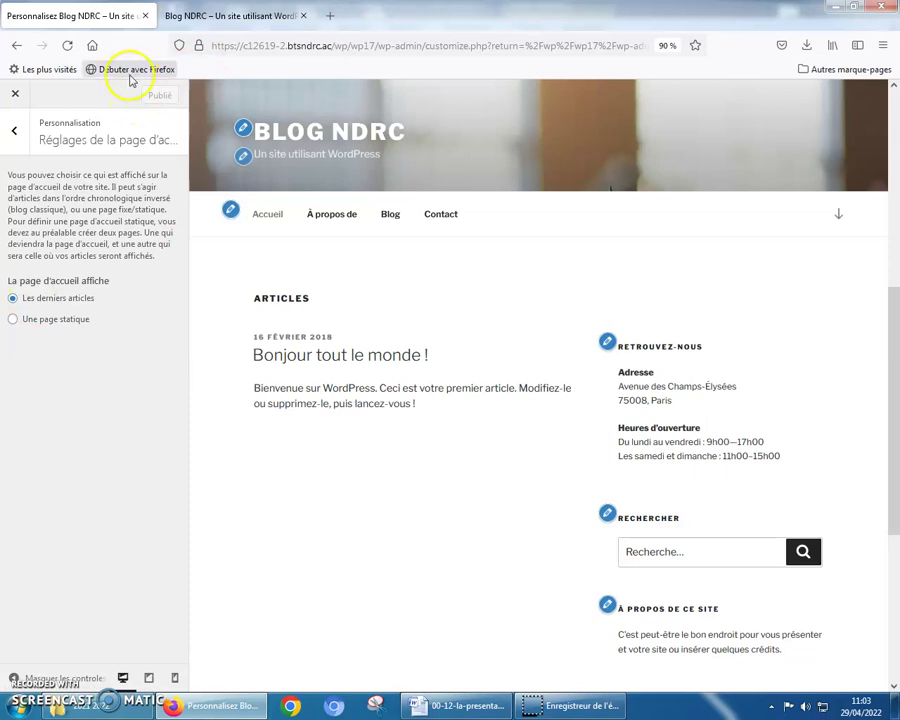
Leave the Customizer, open the Widgets admin page and collapse the Colonne latérale du blog area.
left_click(14, 137)
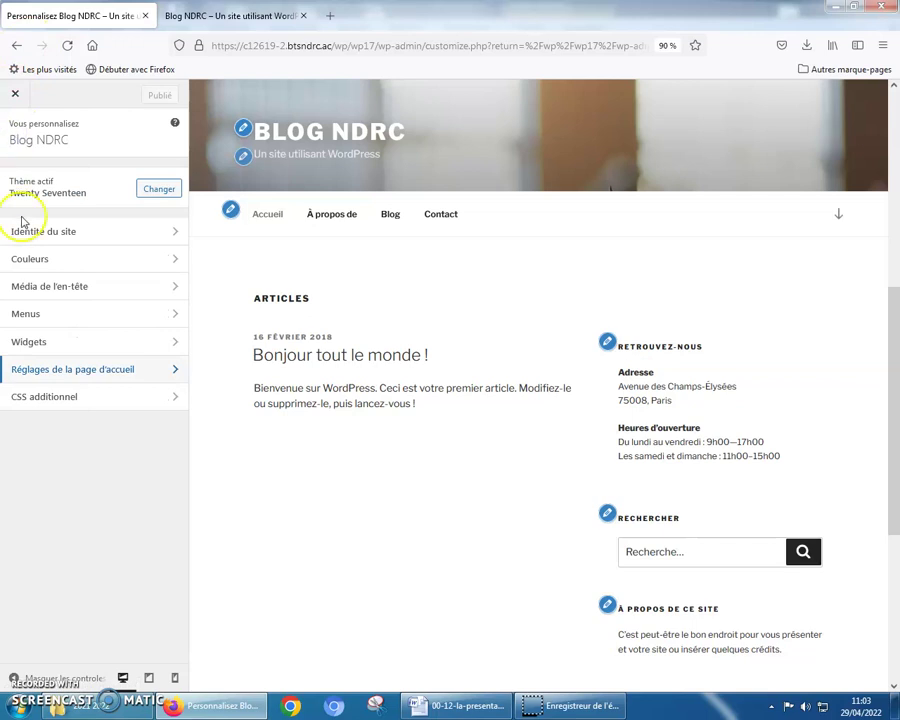
left_click(15, 95)
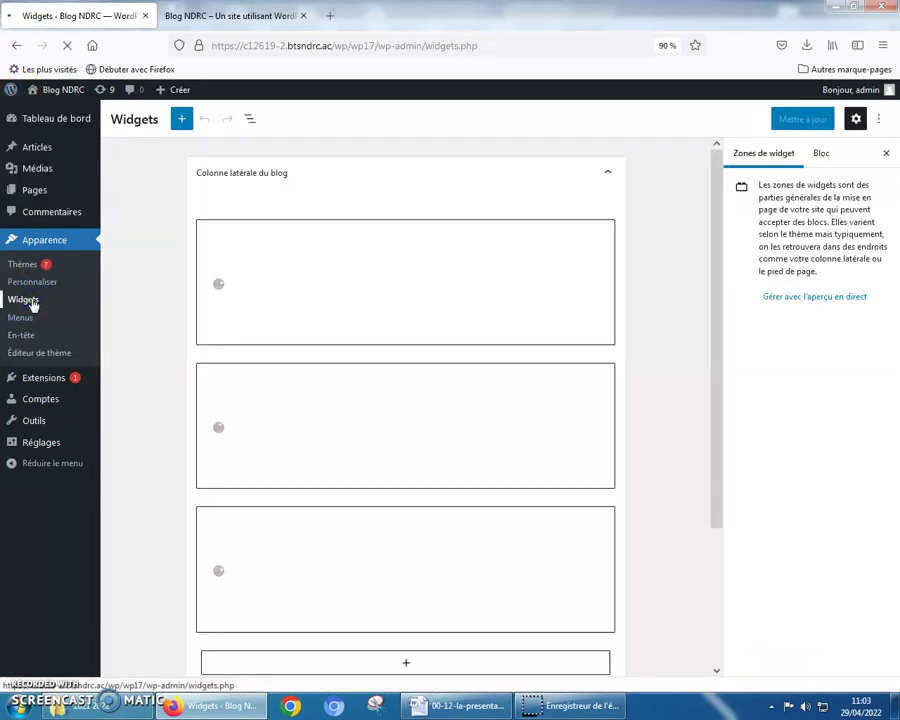
left_click(31, 302)
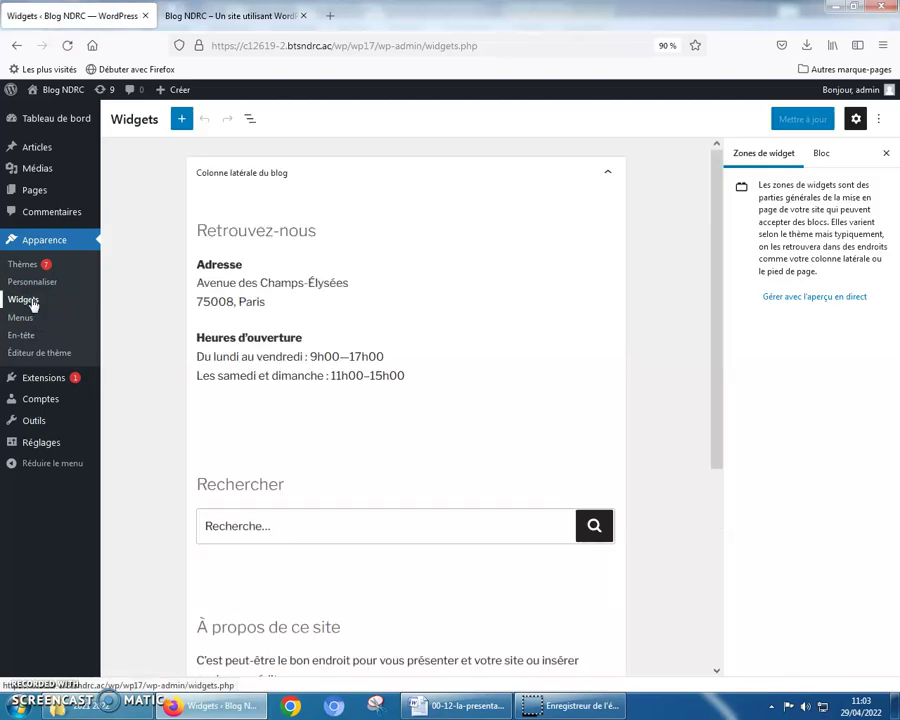
left_click(607, 174)
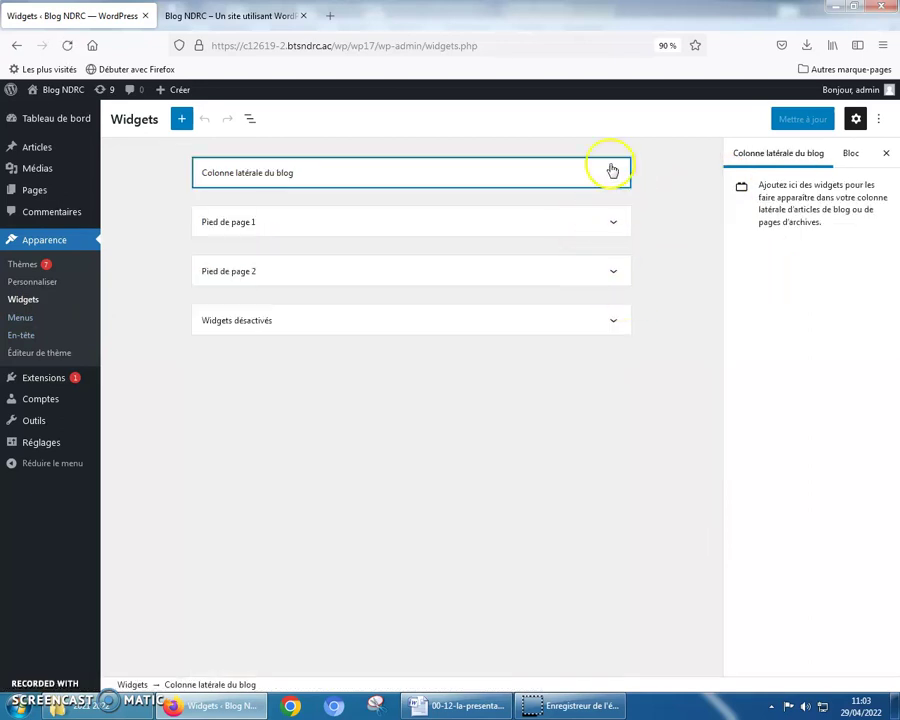
View the sidebar and footer widgets on the public site and return to the Widgets page.
left_click(206, 14)
scroll(477, 330, "up", 5)
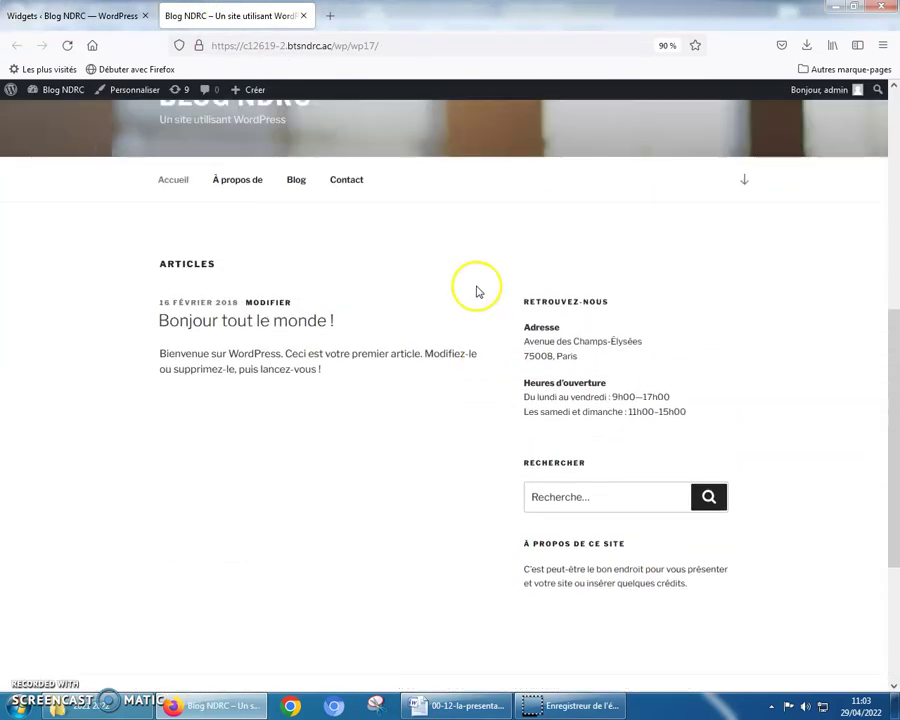
scroll(530, 555, "down", 5)
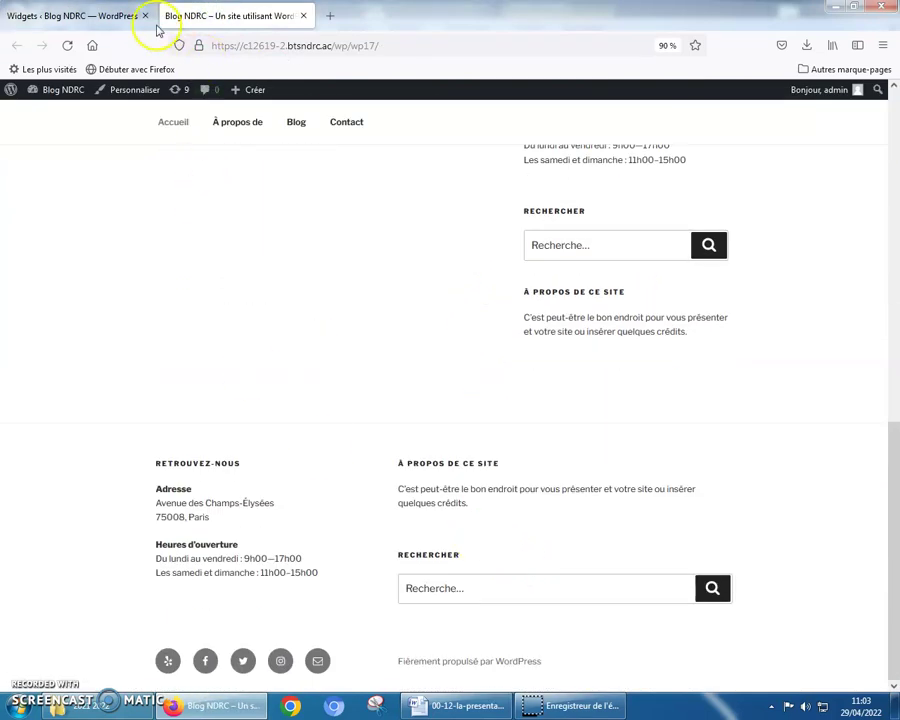
left_click(100, 16)
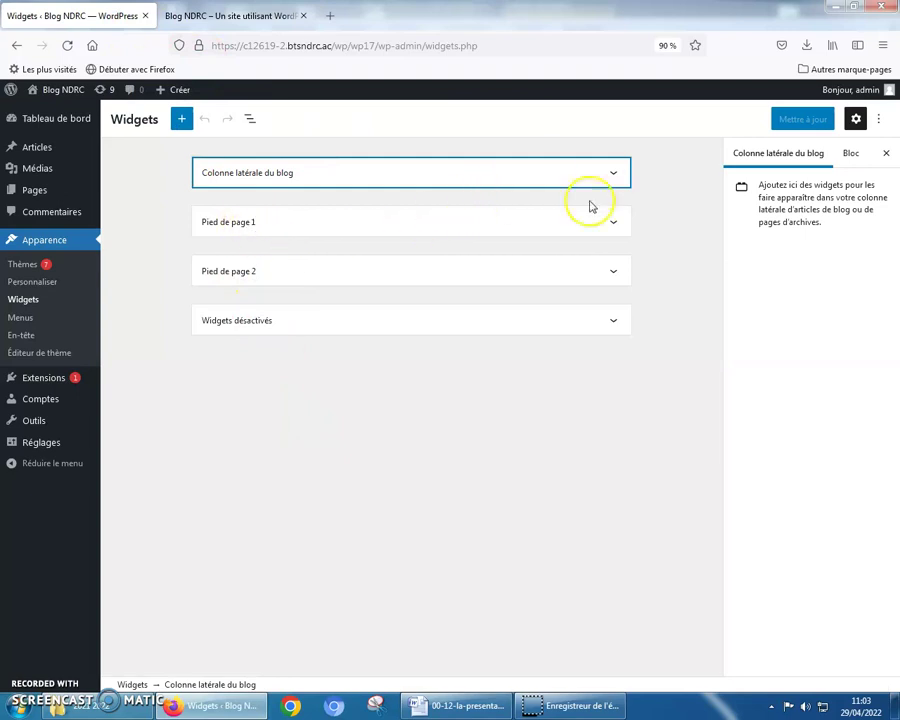
Expand Colonne latérale du blog and inspect its Retrouvez-nous, Rechercher and À propos de ce site widgets.
left_click(612, 175)
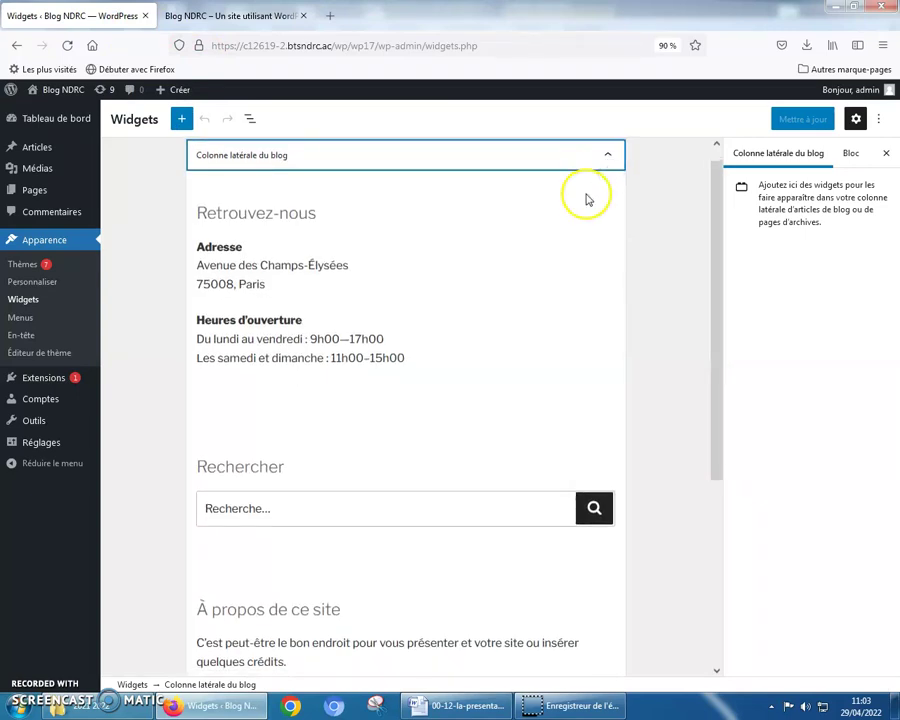
left_click(255, 287)
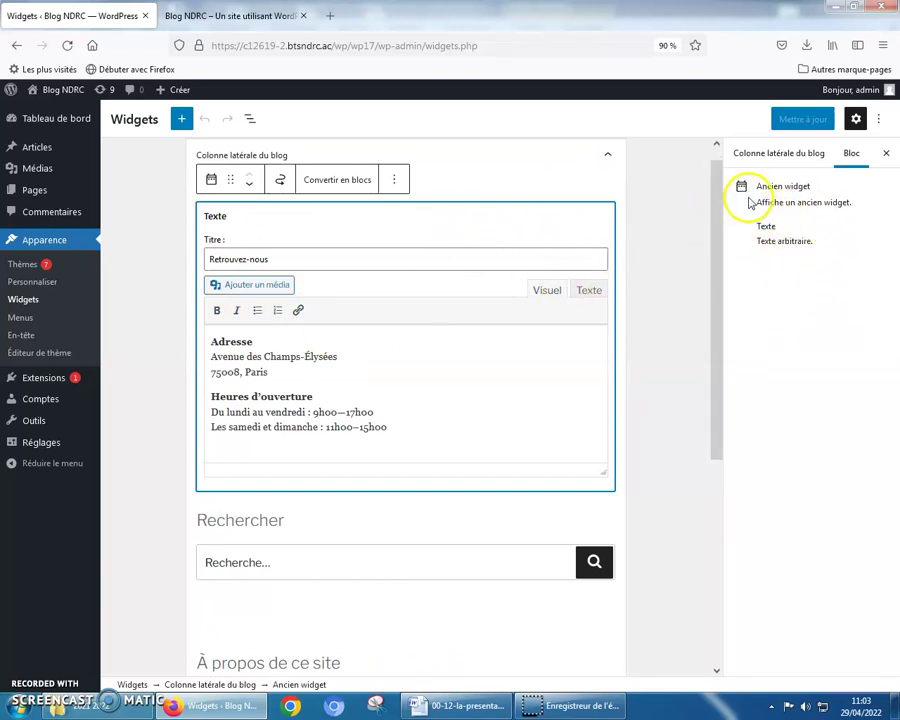
scroll(470, 370, "down", 2)
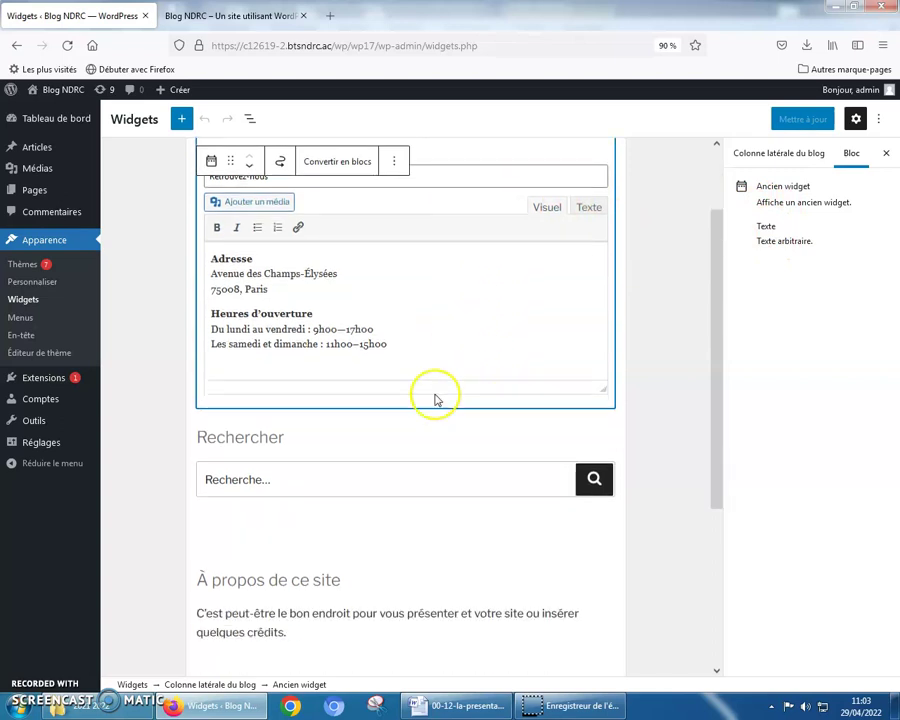
left_click(324, 394)
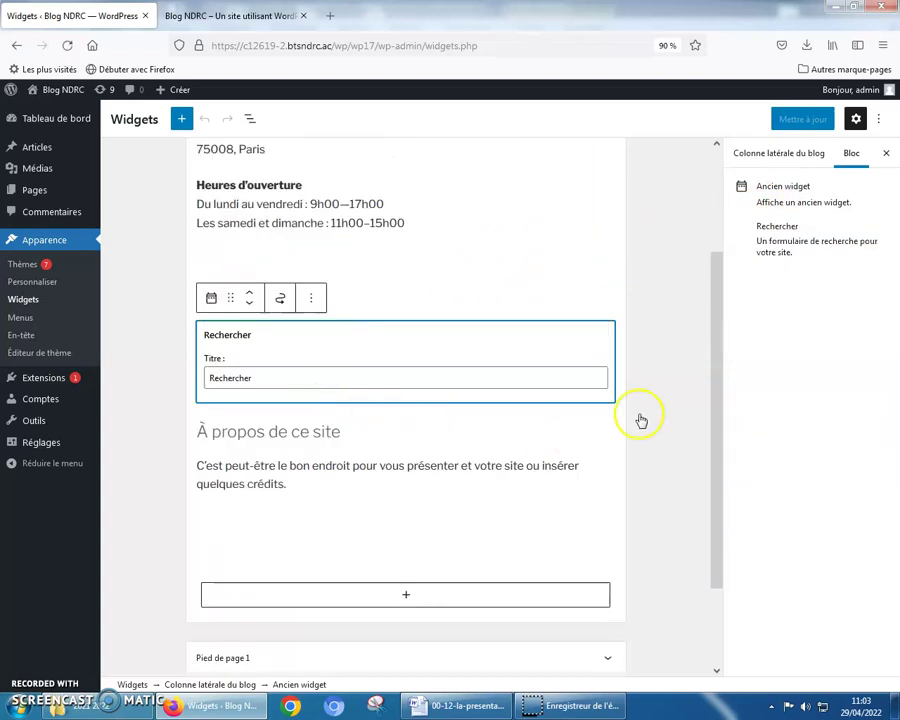
left_click(391, 476)
scroll(380, 496, "down", 3)
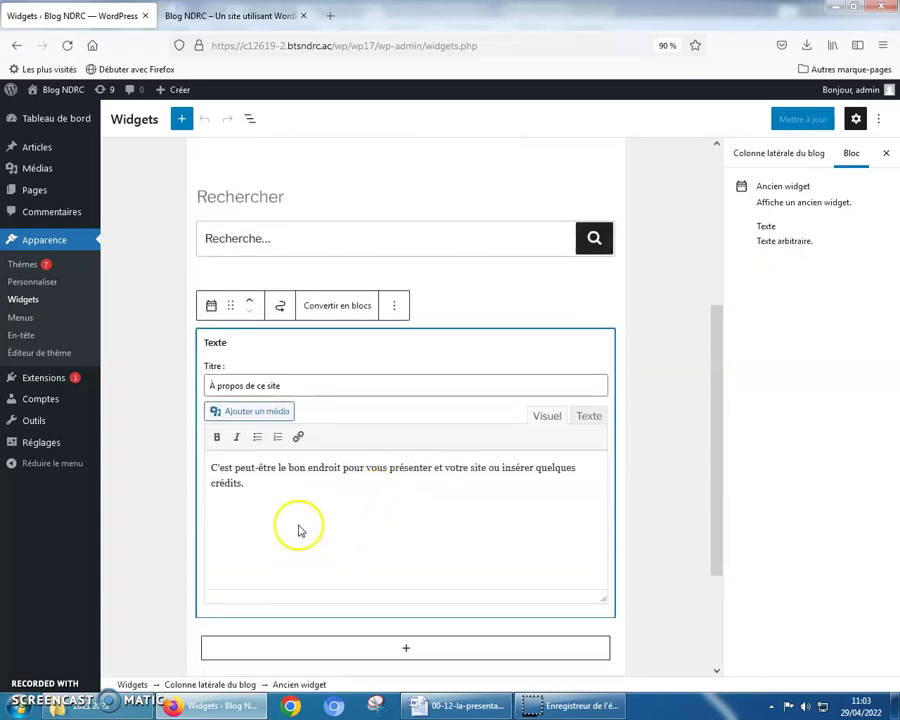
scroll(274, 479, "down", 3)
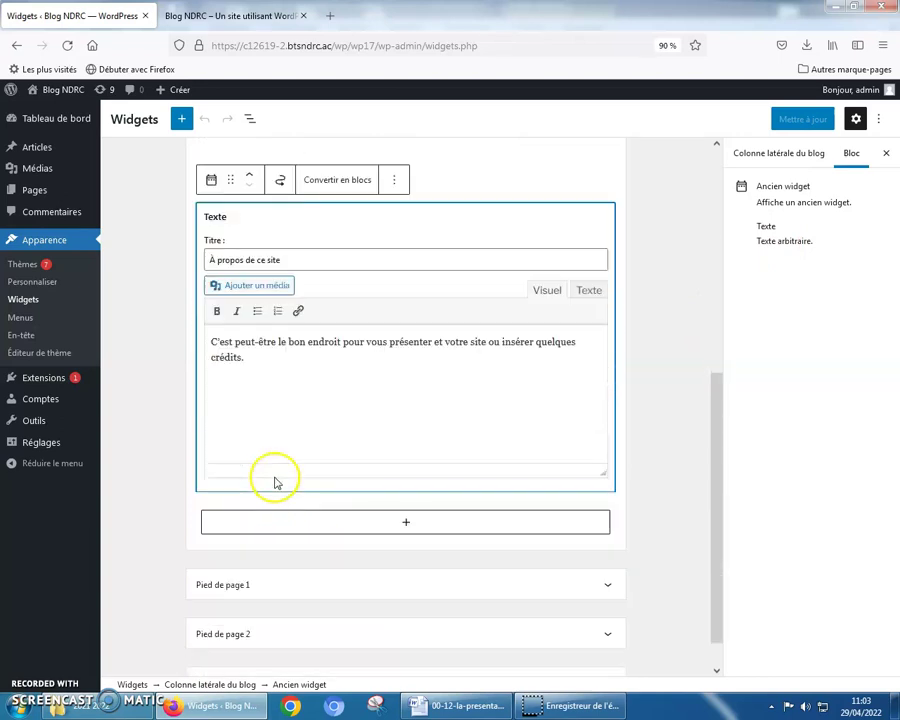
Look at the blocks that can be added to Colonne latérale du blog and collapse the area.
left_click(405, 486)
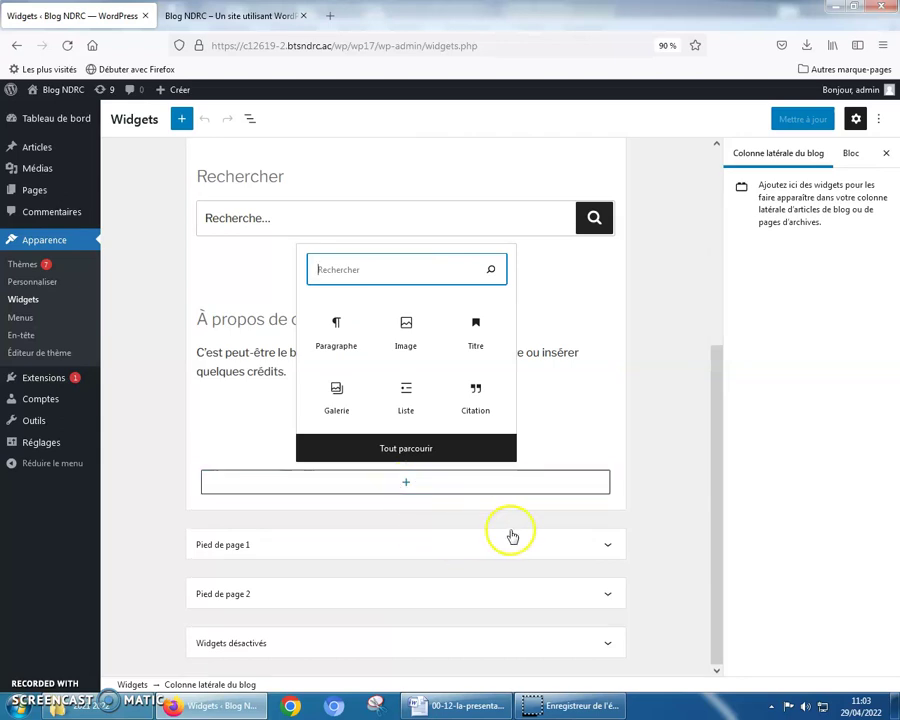
scroll(616, 219, "up", 6)
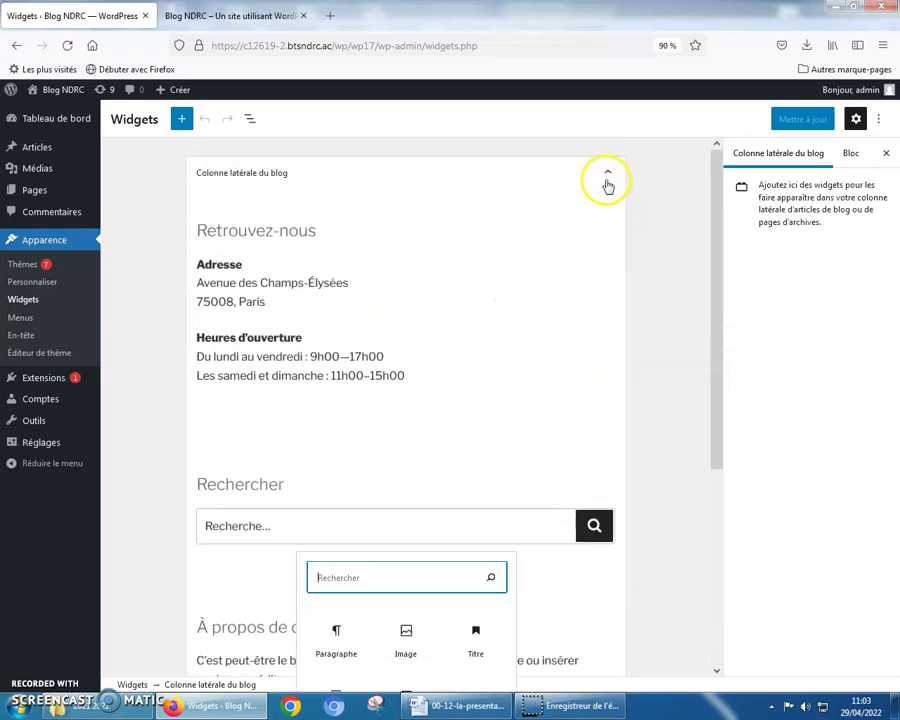
left_click(607, 174)
Expand Pied de page 1, compare its widget with the public site's footer and collapse the area.
left_click(610, 226)
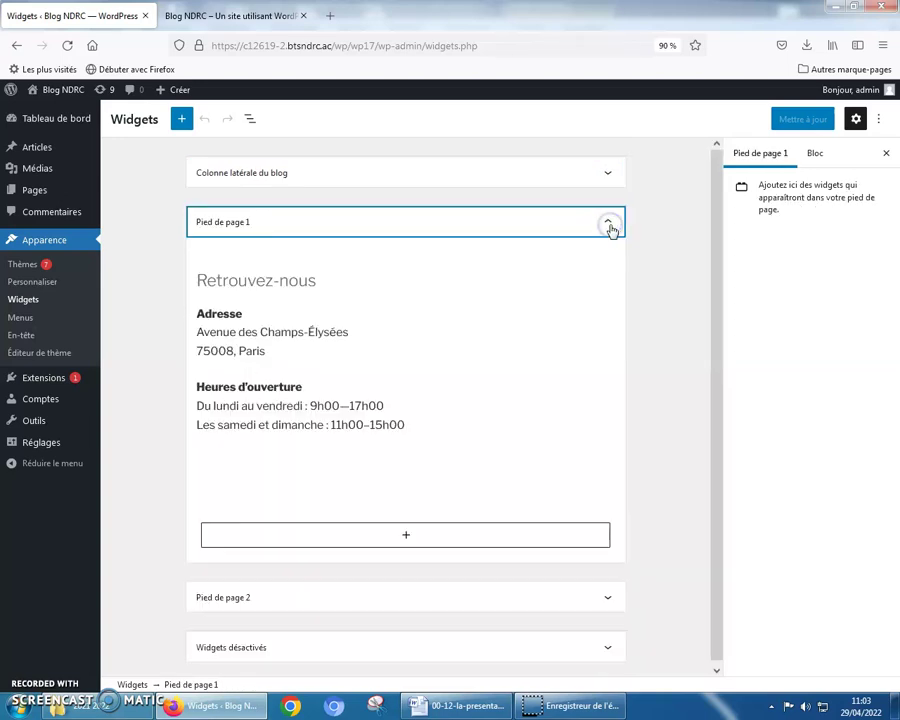
left_click(175, 16)
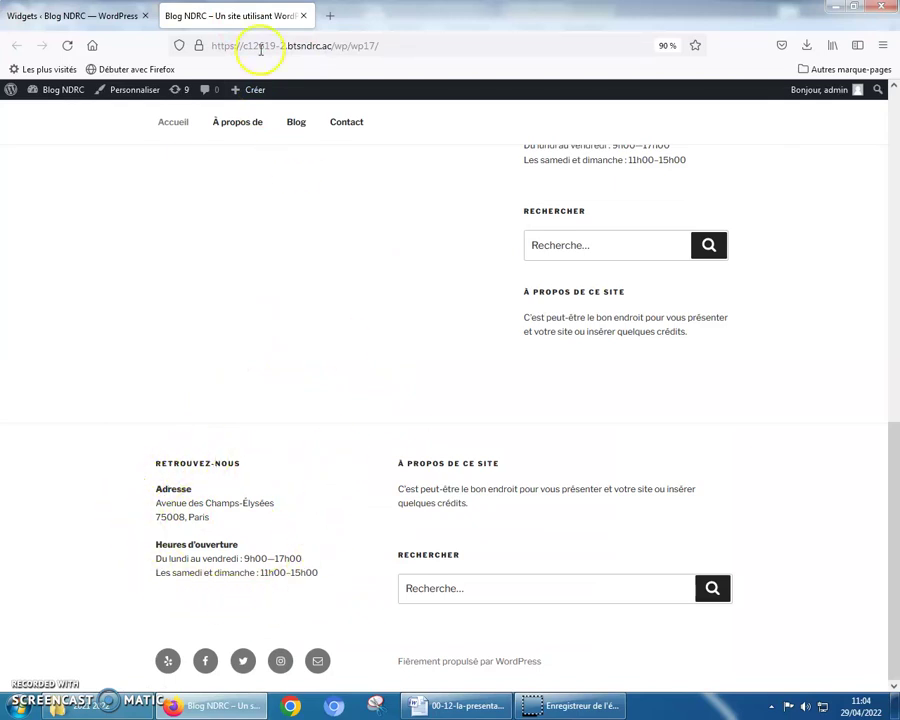
left_click(110, 18)
left_click(610, 219)
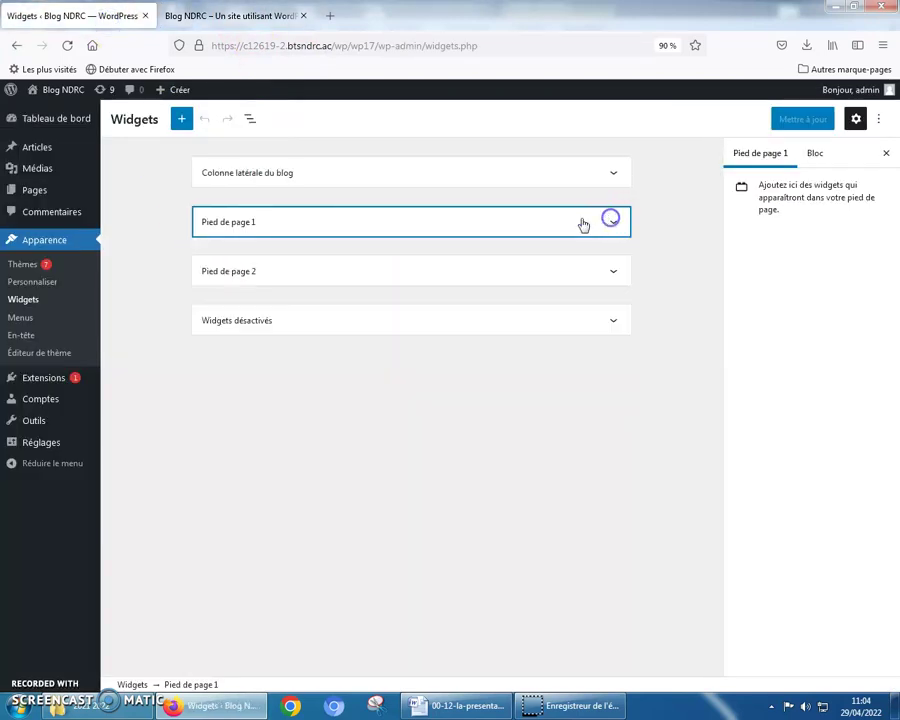
Inspect the À propos de ce site and Rechercher widgets in Pied de page 2, compare them with the public footer and leave the area expanded.
left_click(608, 274)
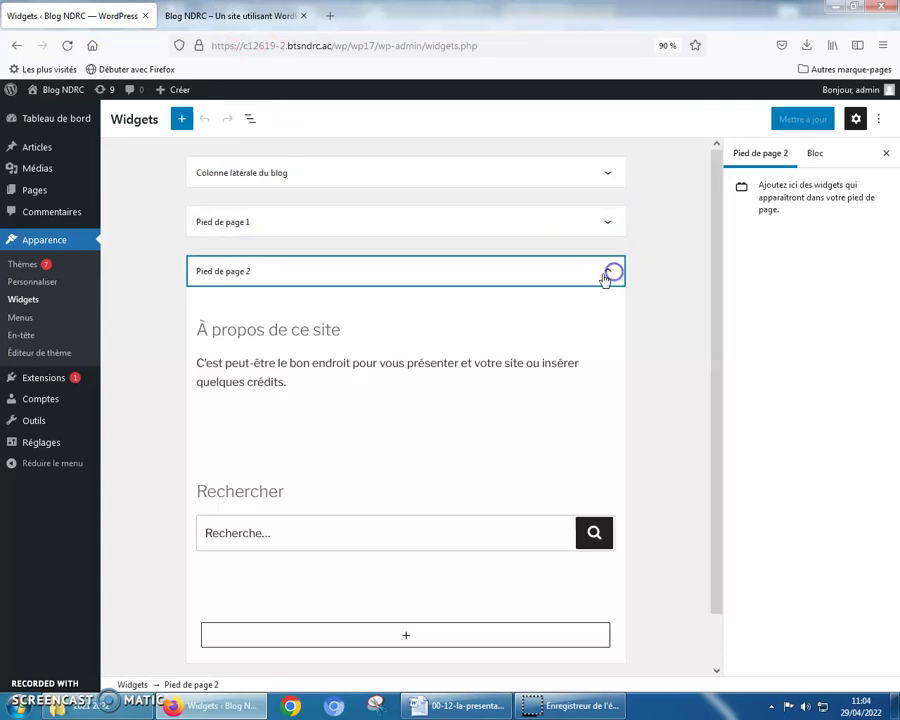
left_click(282, 369)
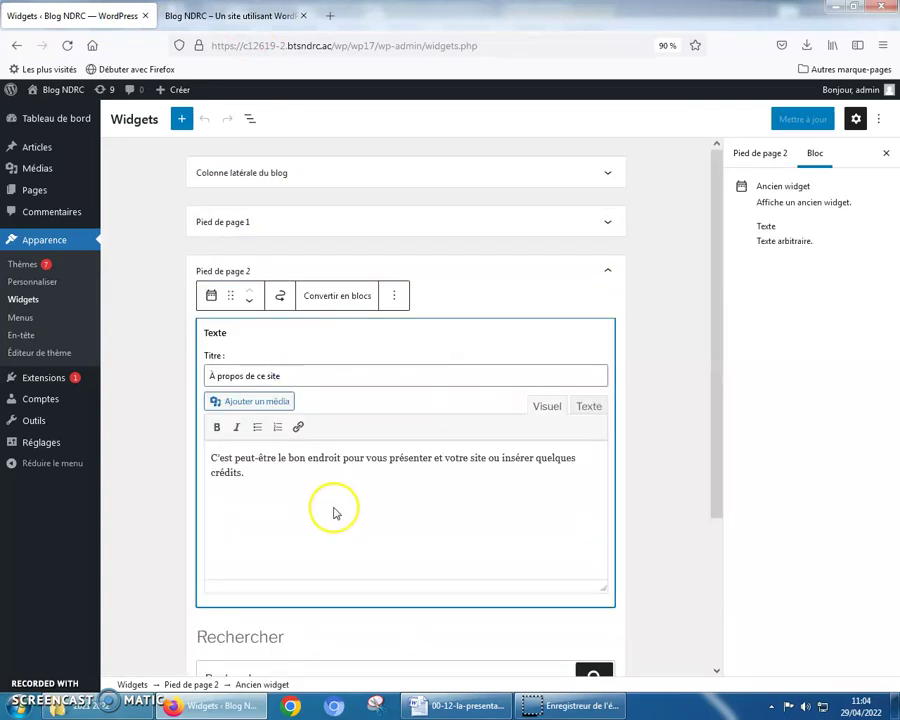
scroll(335, 512, "down", 3)
left_click(225, 16)
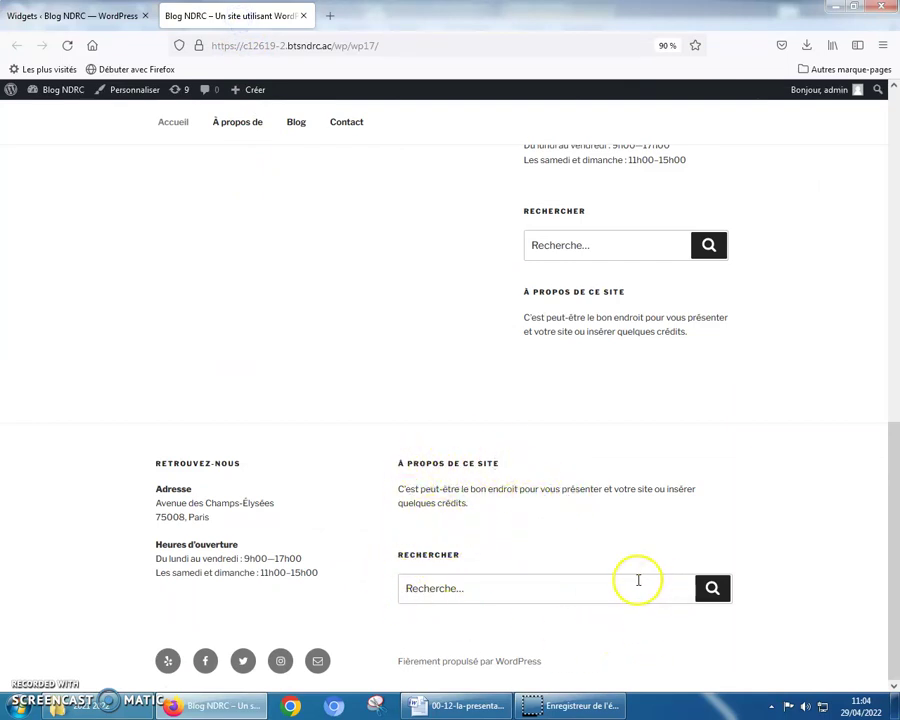
left_click(98, 18)
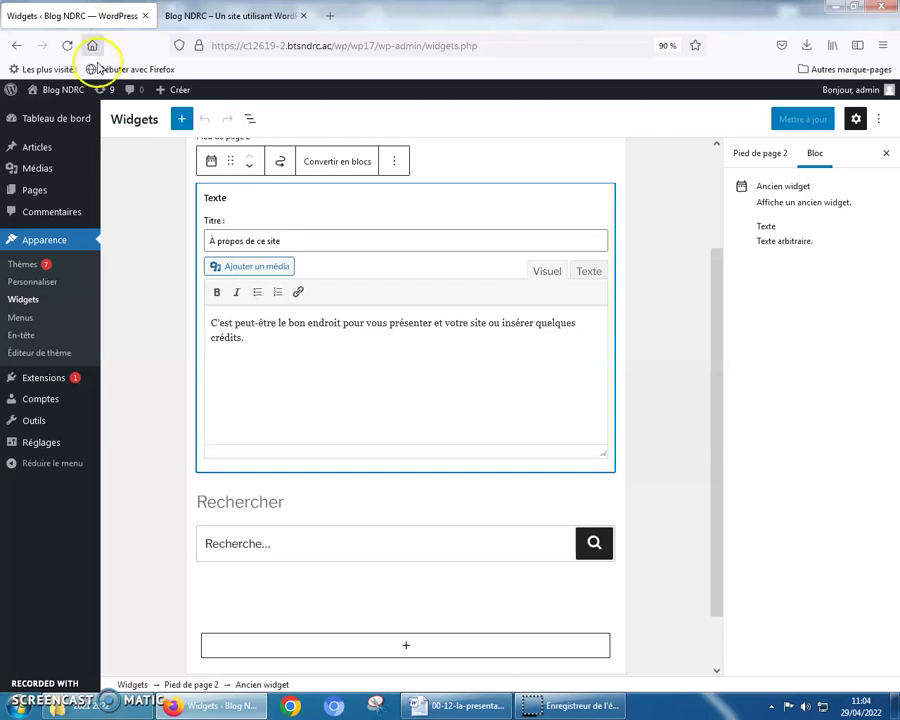
scroll(598, 247, "up", 1)
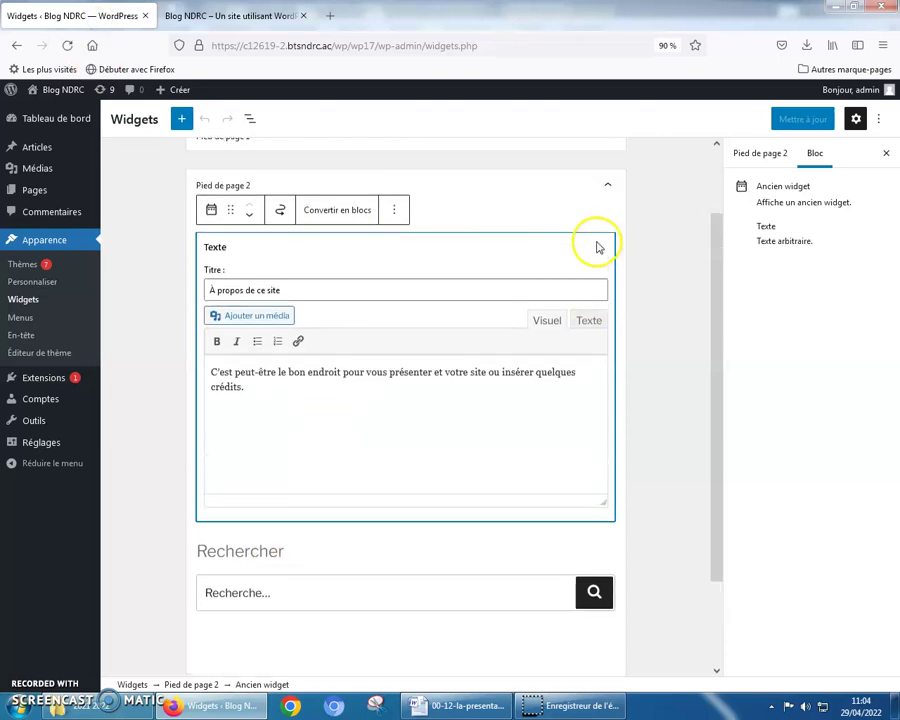
scroll(598, 247, "up", 2)
left_click(612, 271)
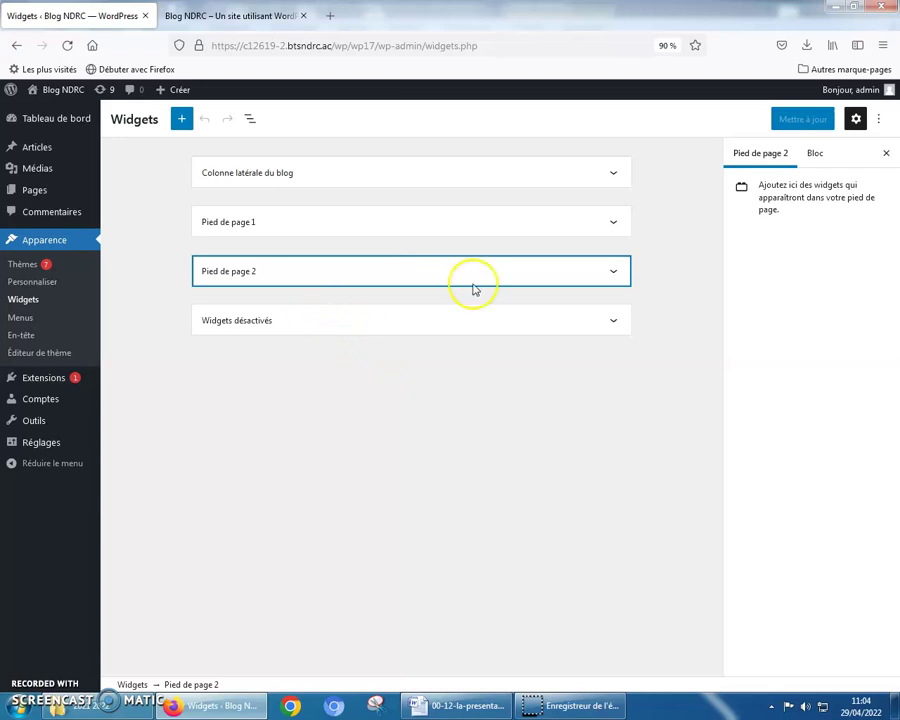
left_click(616, 275)
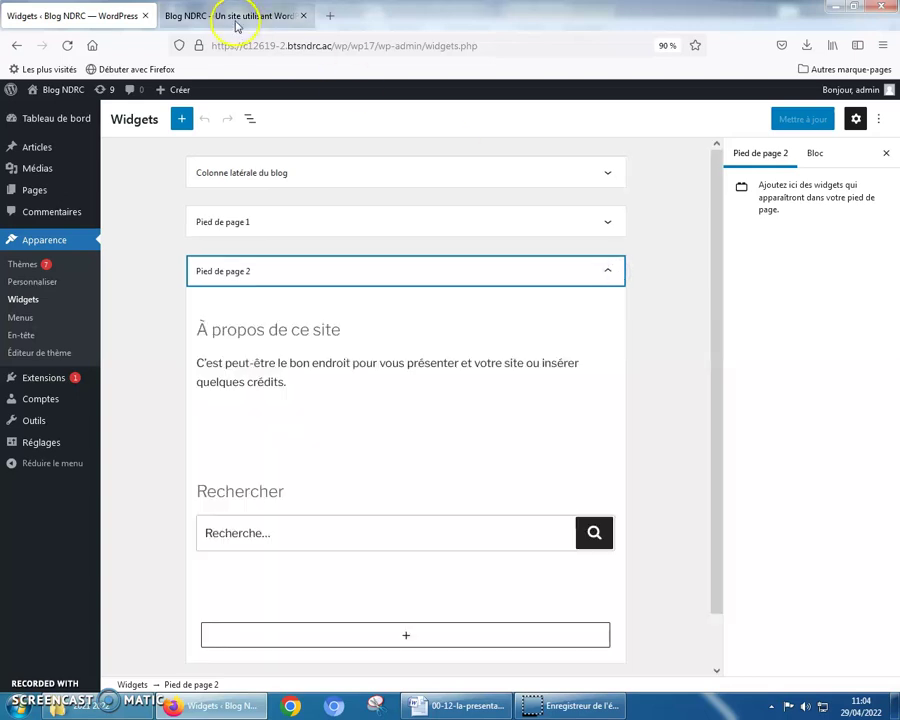
Switch to the Word exam document, check the requirements on textes alternatifs and Insérer et modifier une galerie, and return to Firefox.
left_click(455, 706)
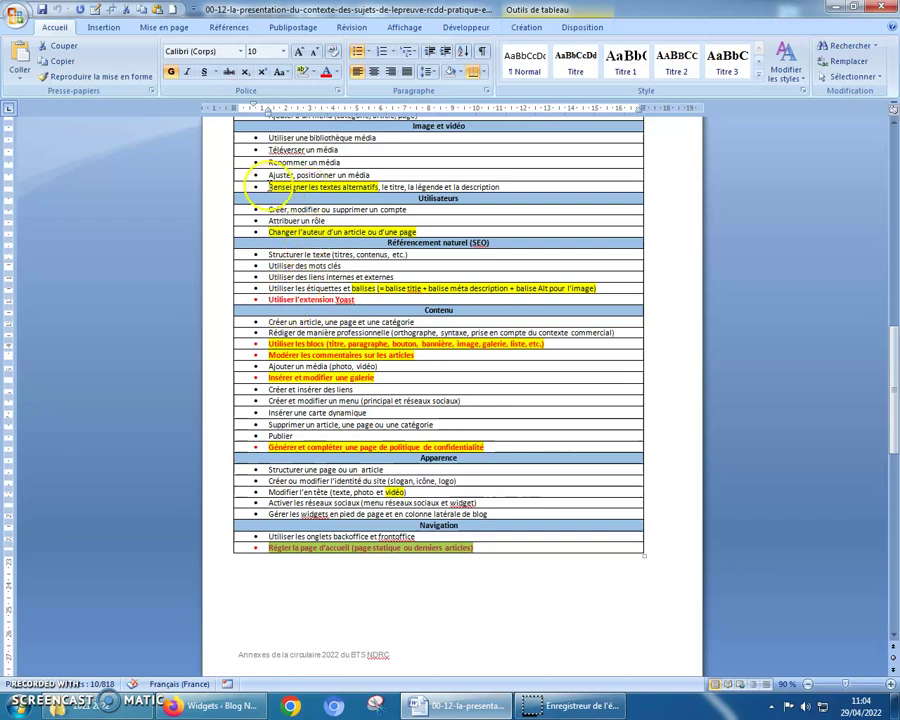
left_click(278, 187)
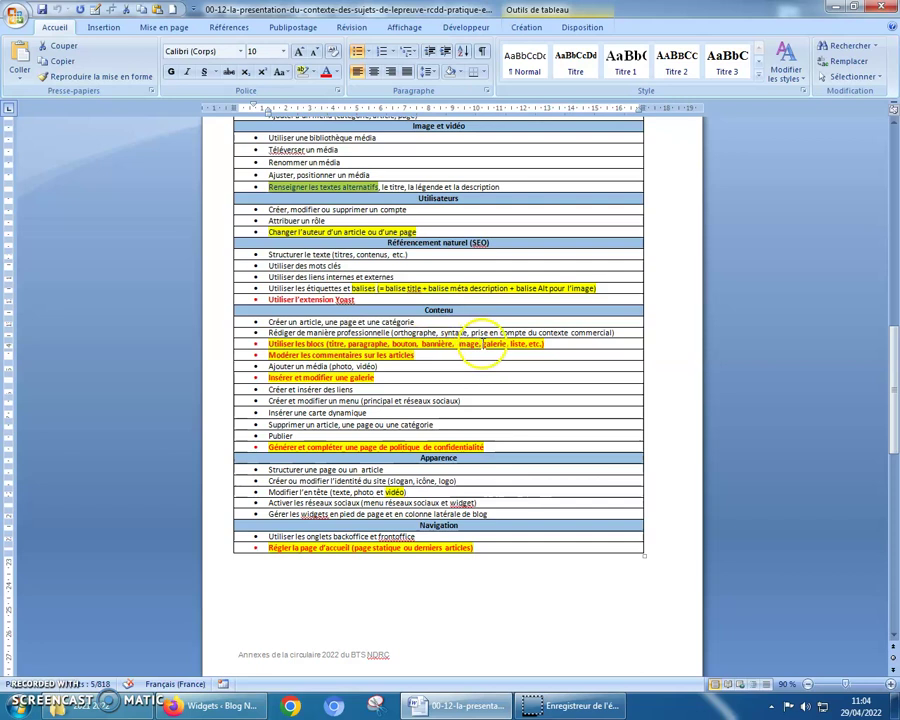
left_click(287, 378)
left_click_drag(287, 378, 347, 378)
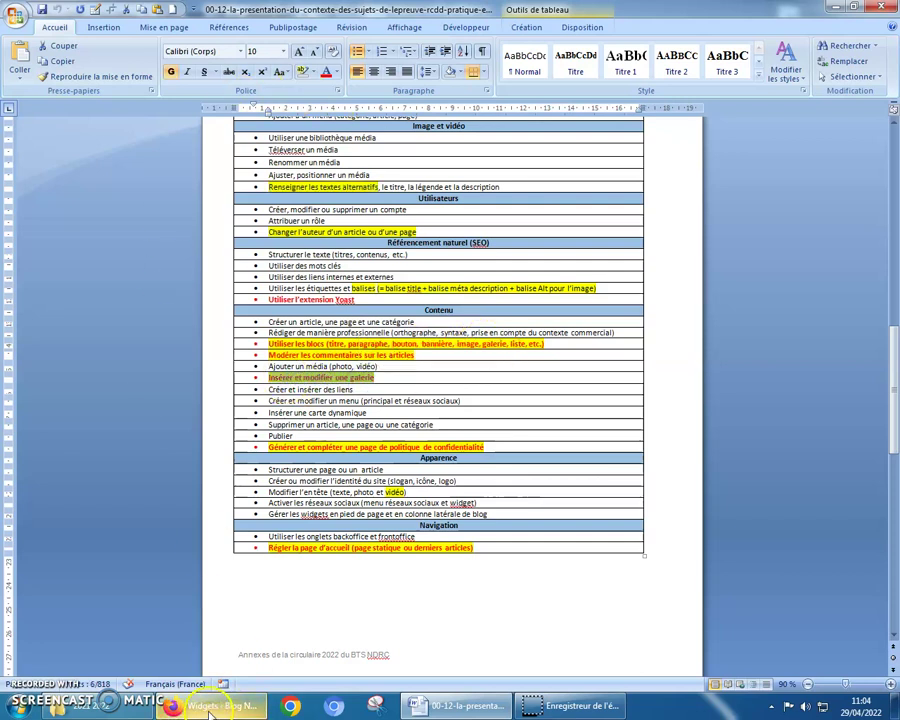
left_click(172, 705)
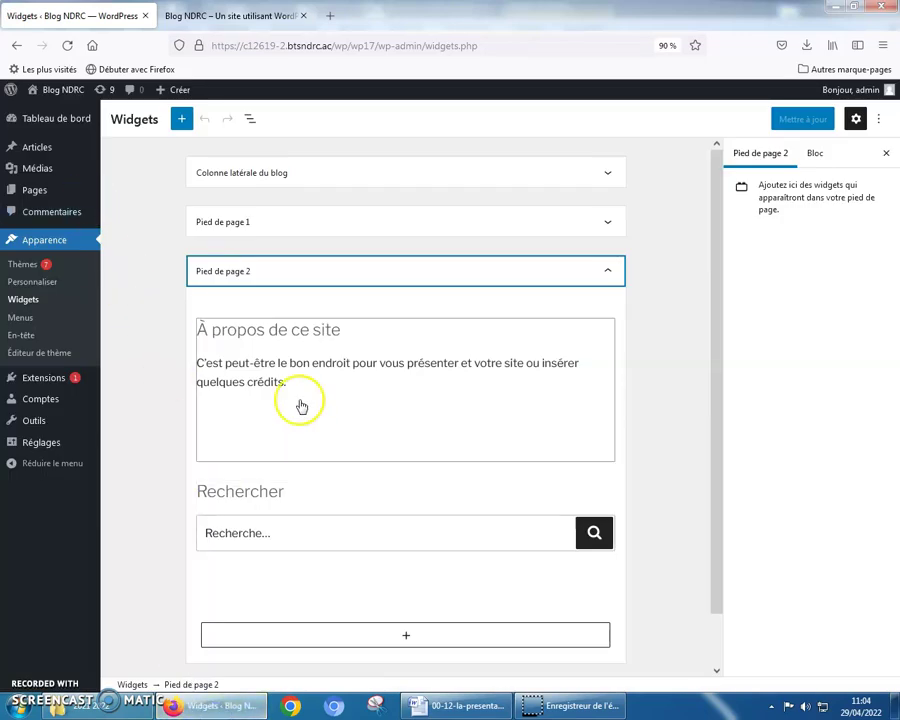
Add a Galerie block to Pied de page 2 and select the coffee, sandwich and espresso images from the media library.
left_click(406, 637)
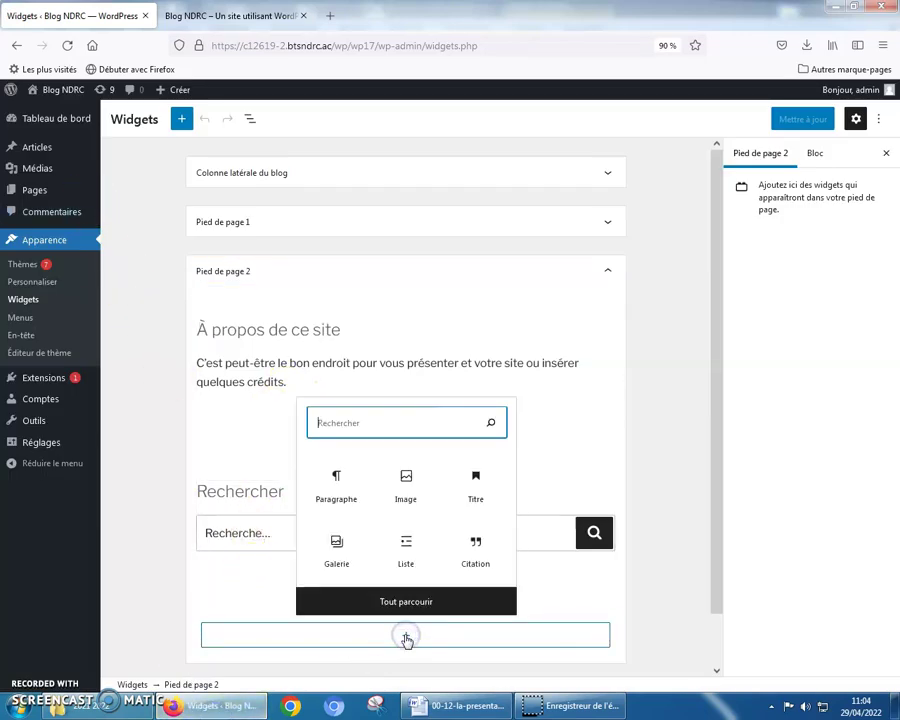
left_click(337, 549)
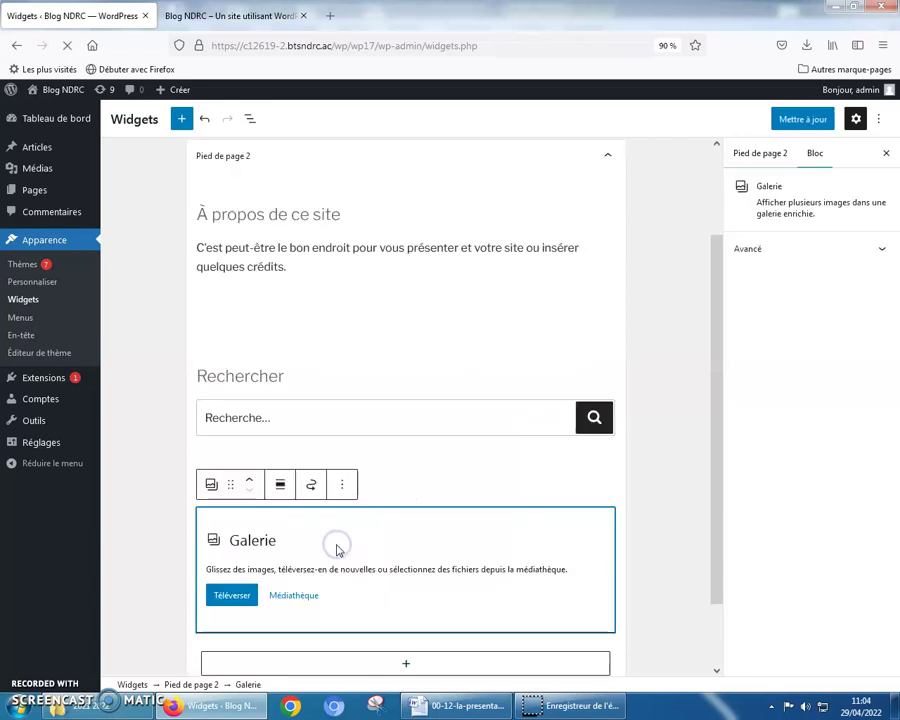
left_click(293, 596)
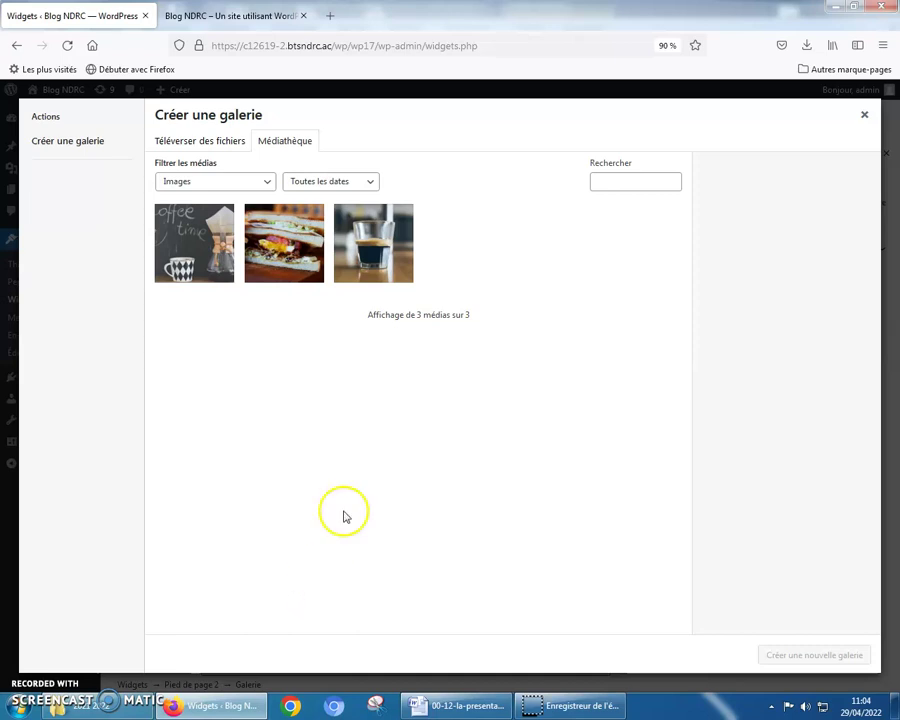
left_click(213, 228)
left_click(282, 242)
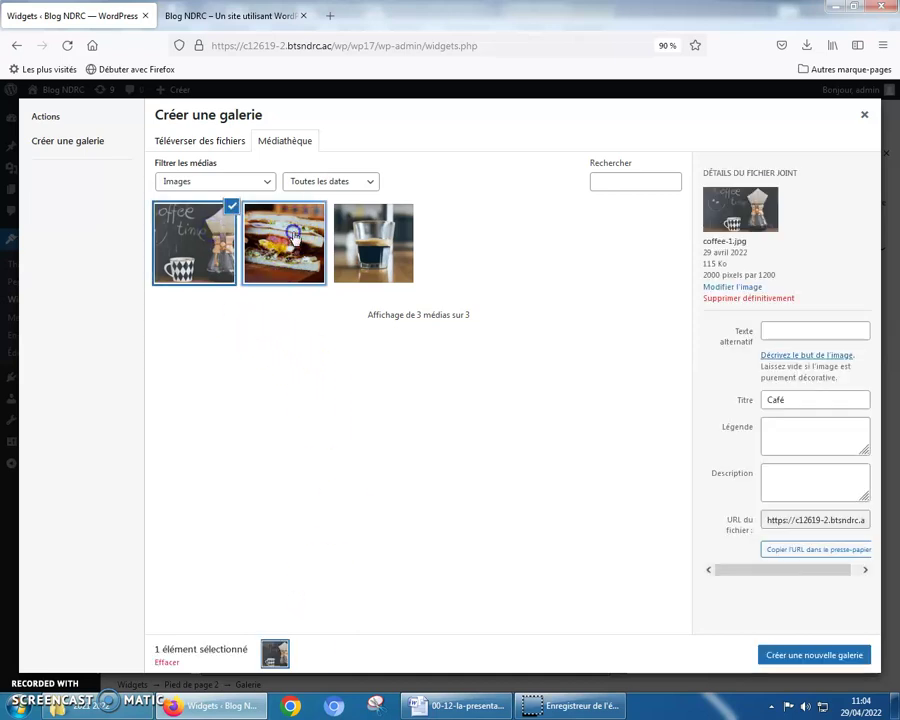
left_click(367, 243)
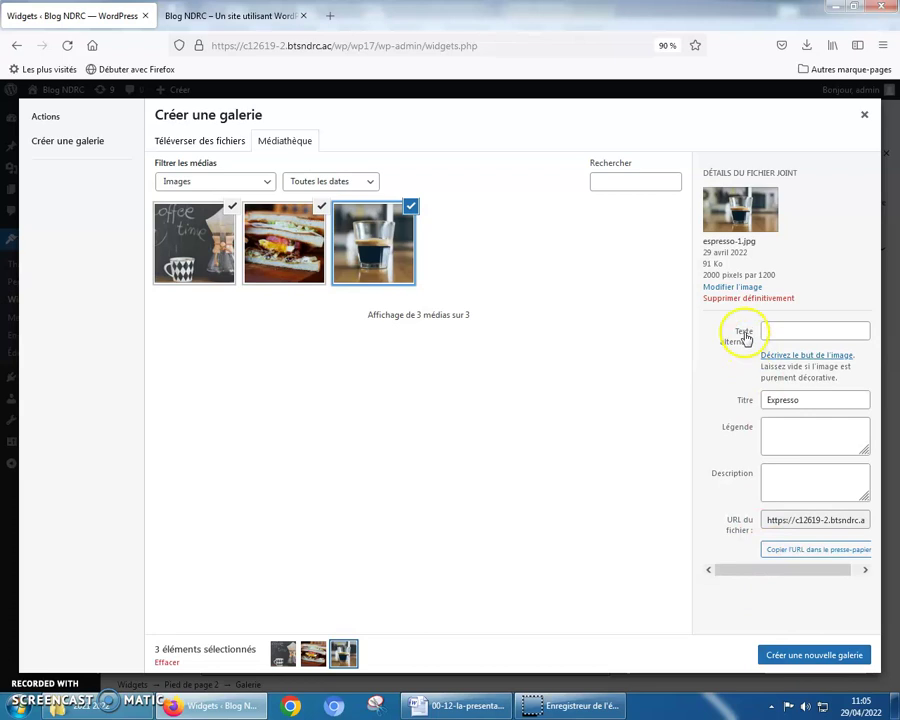
Switch to the Word exam document, check the requirements on textes alternatifs and balise Alt pour l'image, and return to Firefox.
left_click(464, 705)
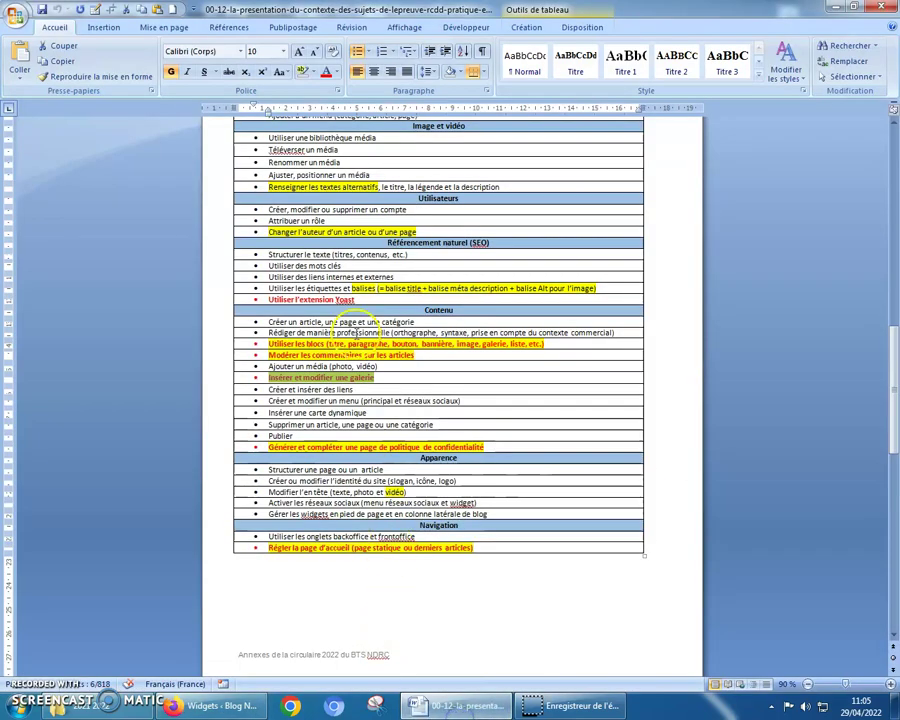
left_click_drag(267, 187, 378, 187)
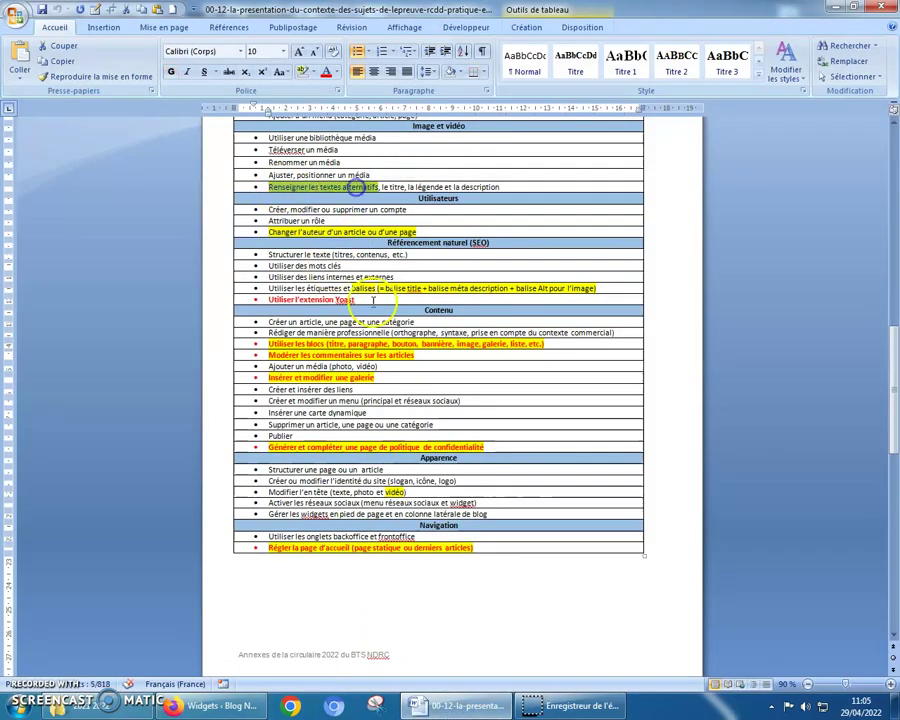
left_click(516, 289)
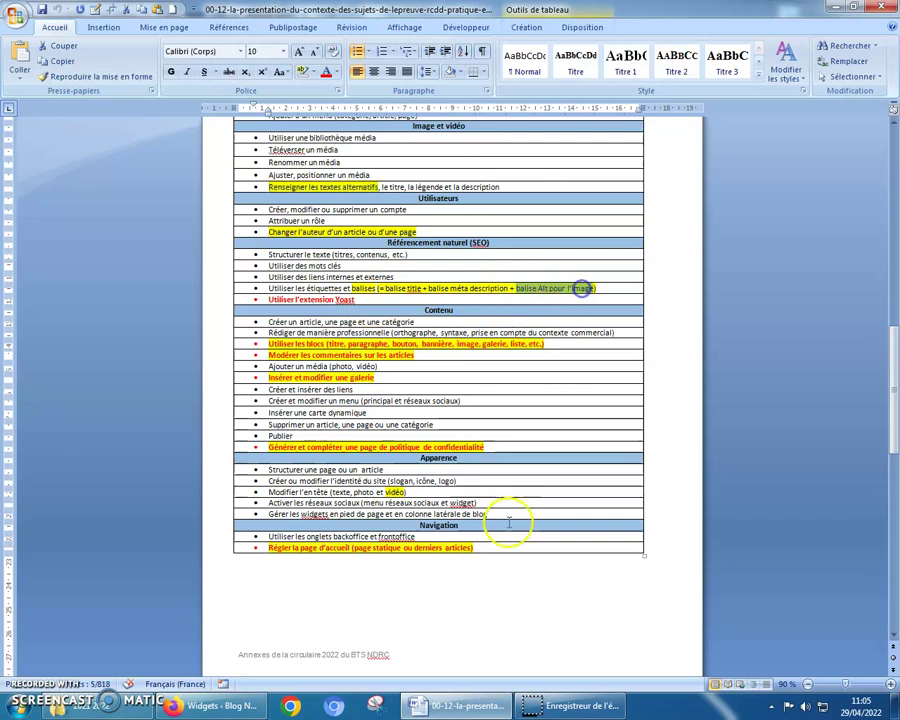
left_click(225, 705)
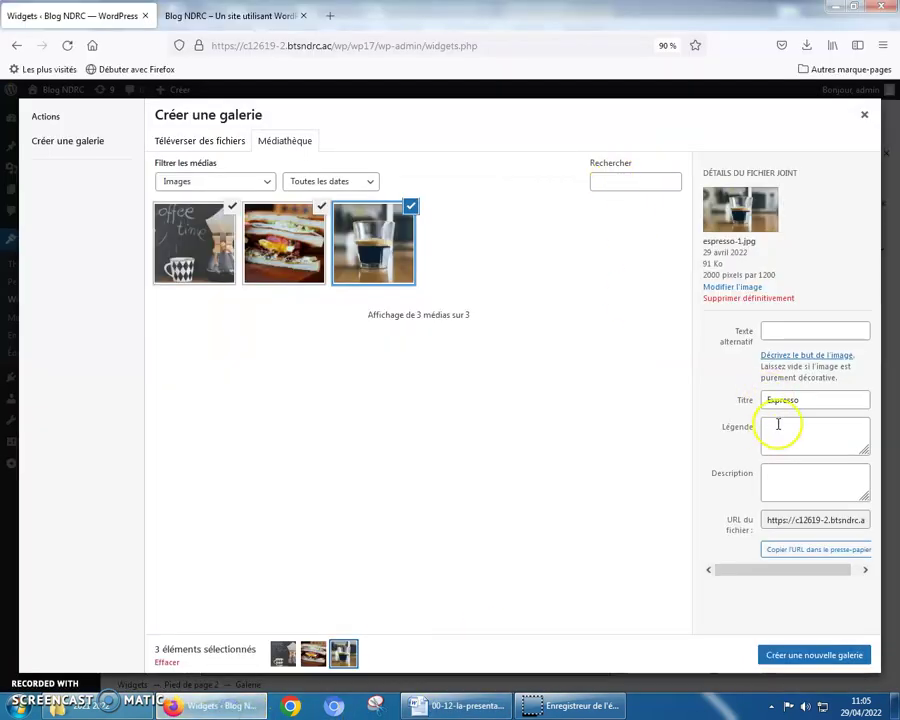
Give the espresso image the alternative text "Tasse Café" and the caption "Photo 3".
left_click(781, 334)
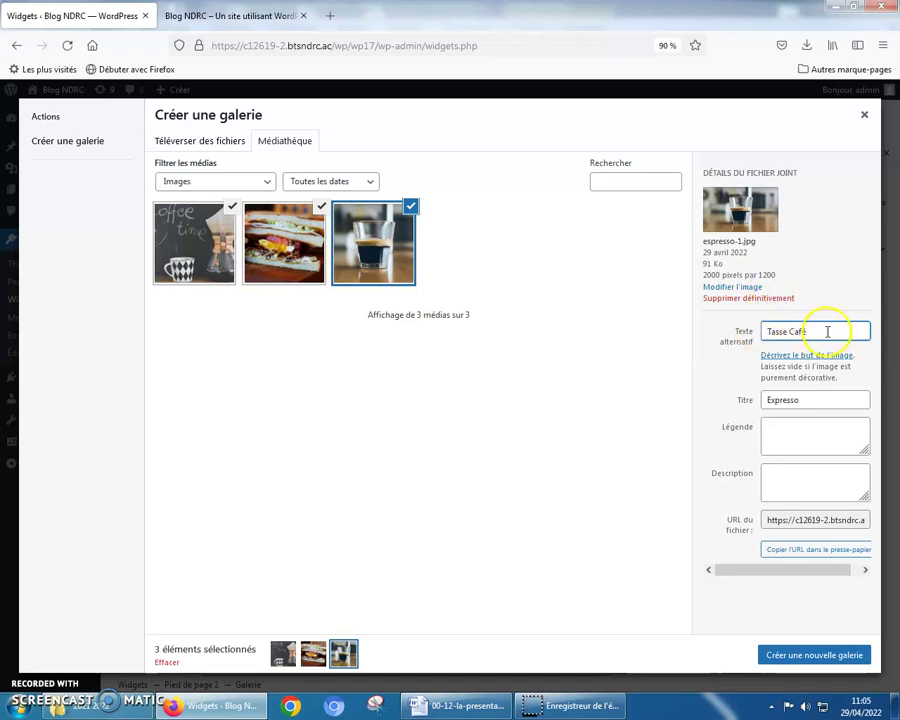
left_click(804, 334)
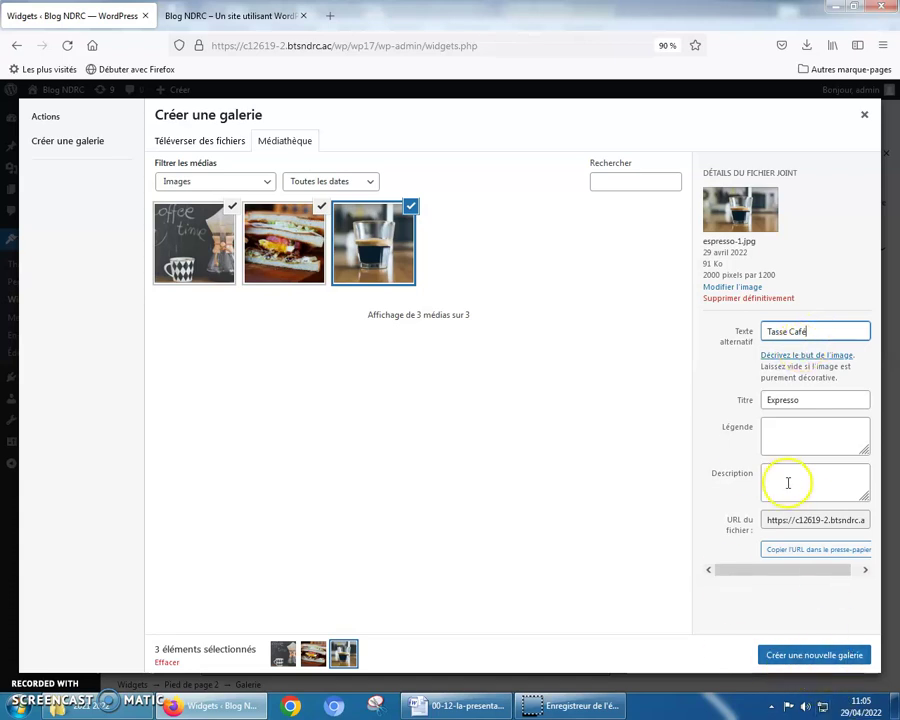
left_click(793, 438)
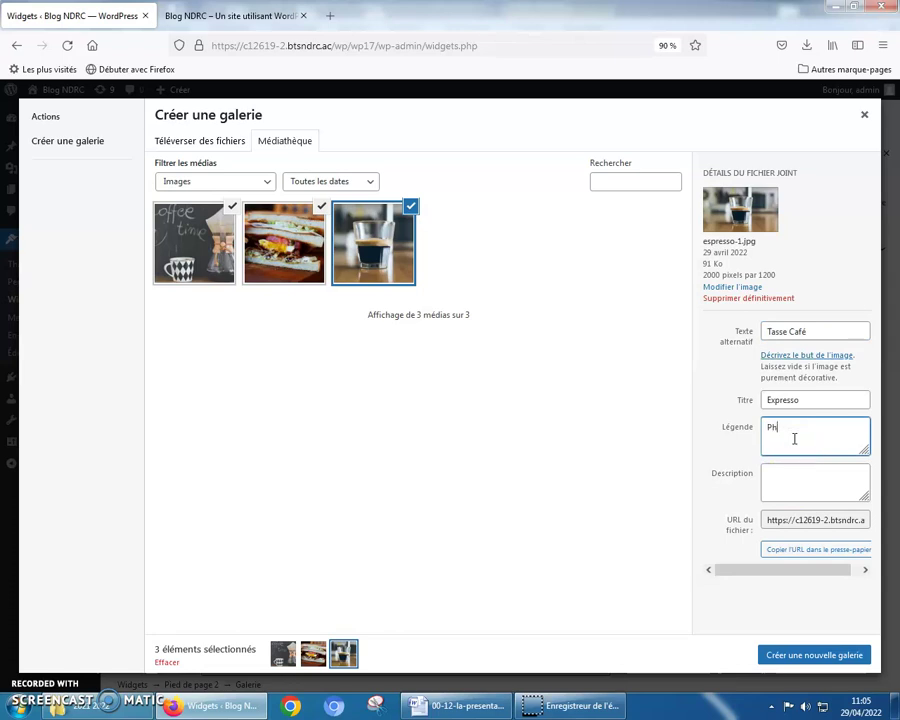
type("Photo 3")
Copy the sandwich image's title into its alternative text, set its caption to "Photo 2" and enter a placeholder description.
left_click(284, 240)
left_click(793, 327)
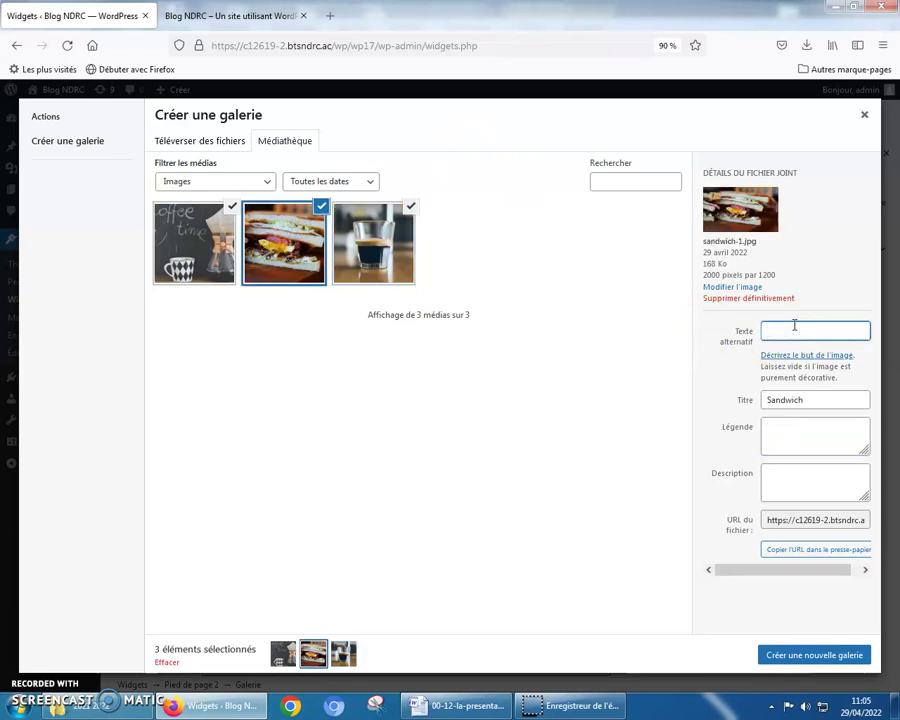
left_click(803, 398)
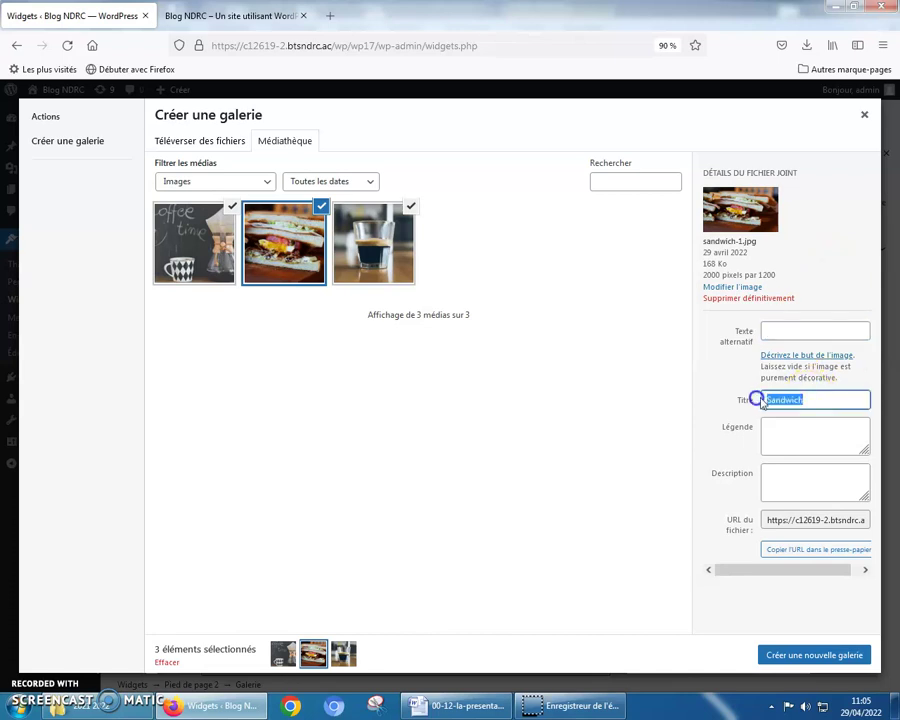
right_click(783, 402)
left_click(681, 459)
left_click(780, 333)
right_click(782, 333)
left_click(750, 411)
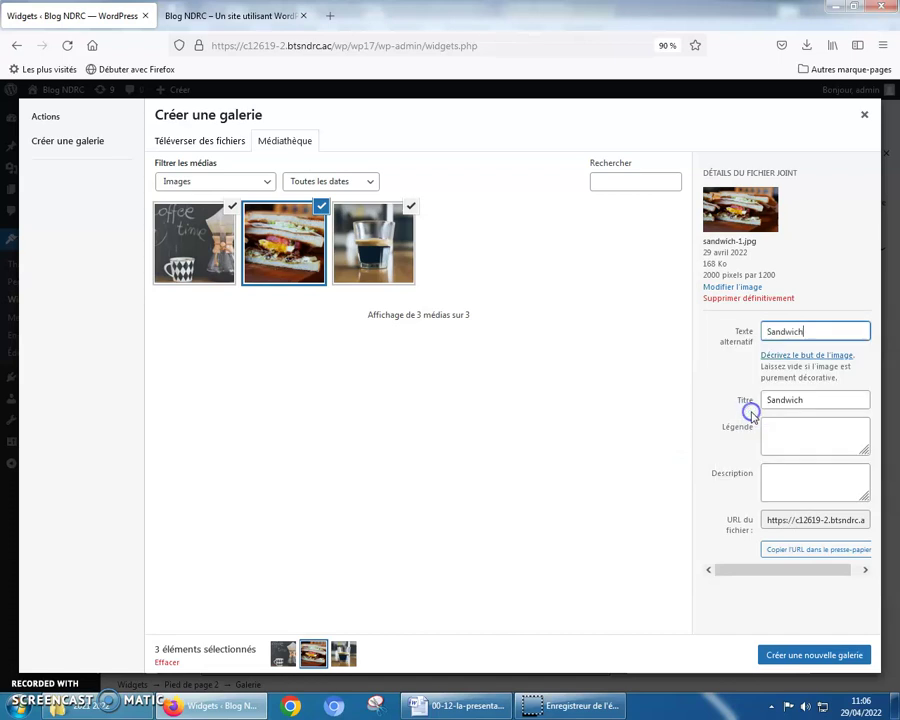
left_click(784, 435)
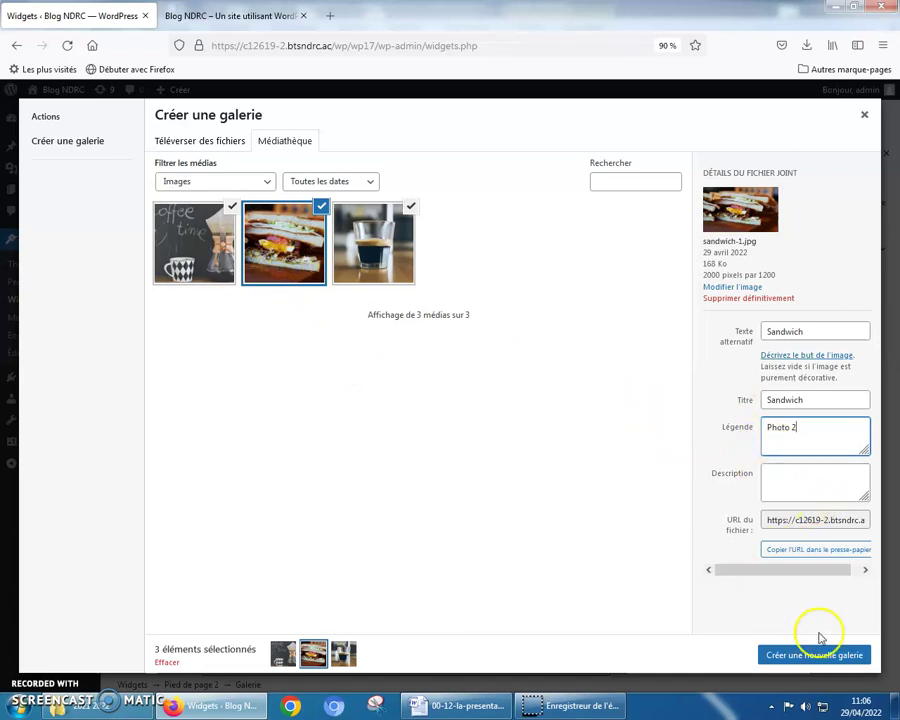
left_click(775, 475)
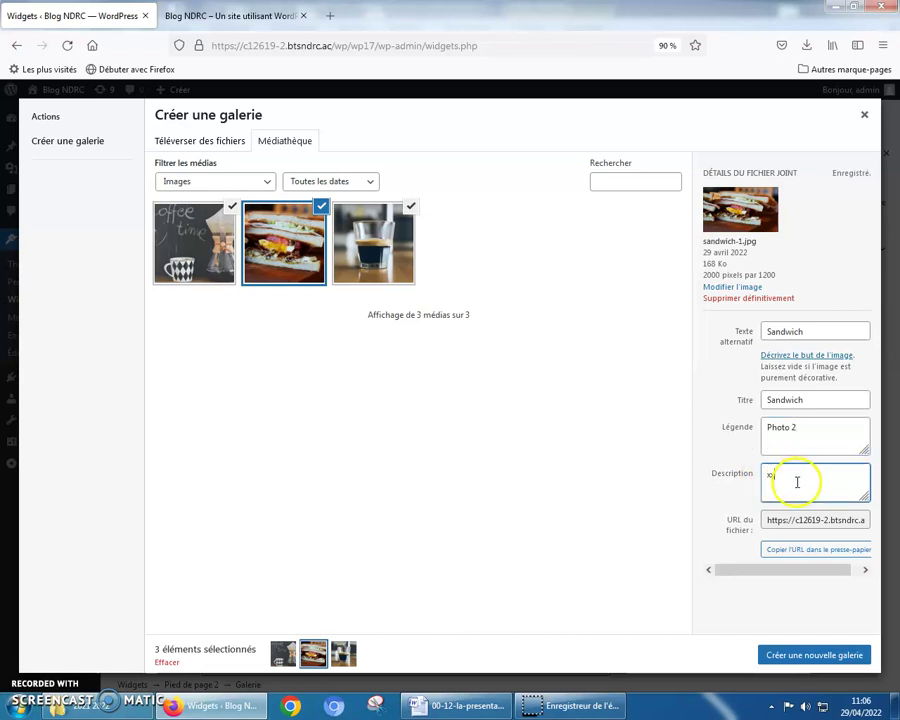
Give the coffee image the alternative text "tasse", the caption "Photo 1" and the description "yyyyy".
left_click(185, 255)
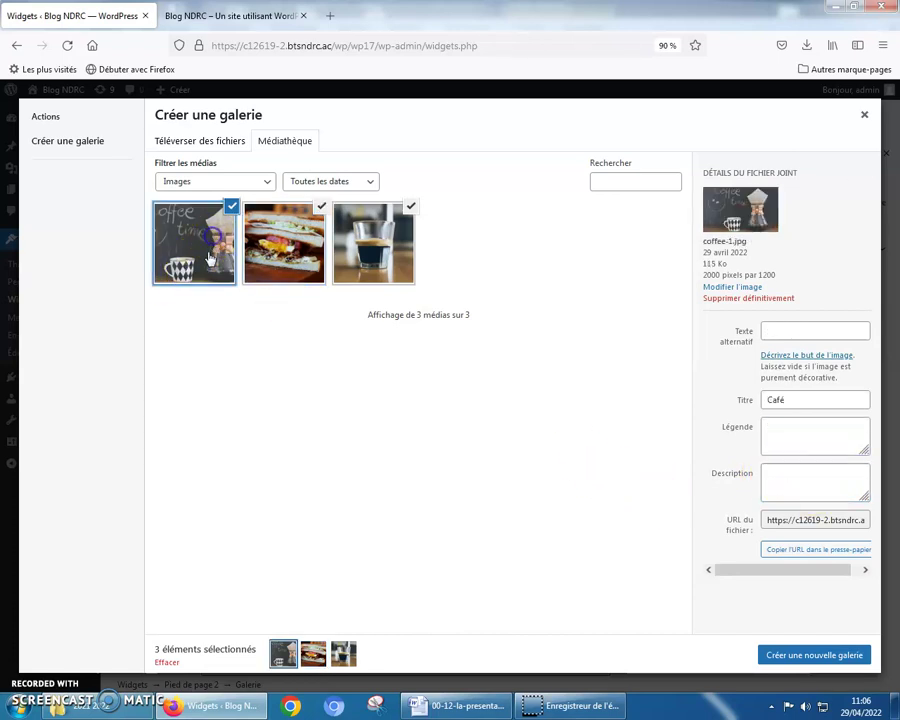
left_click(781, 332)
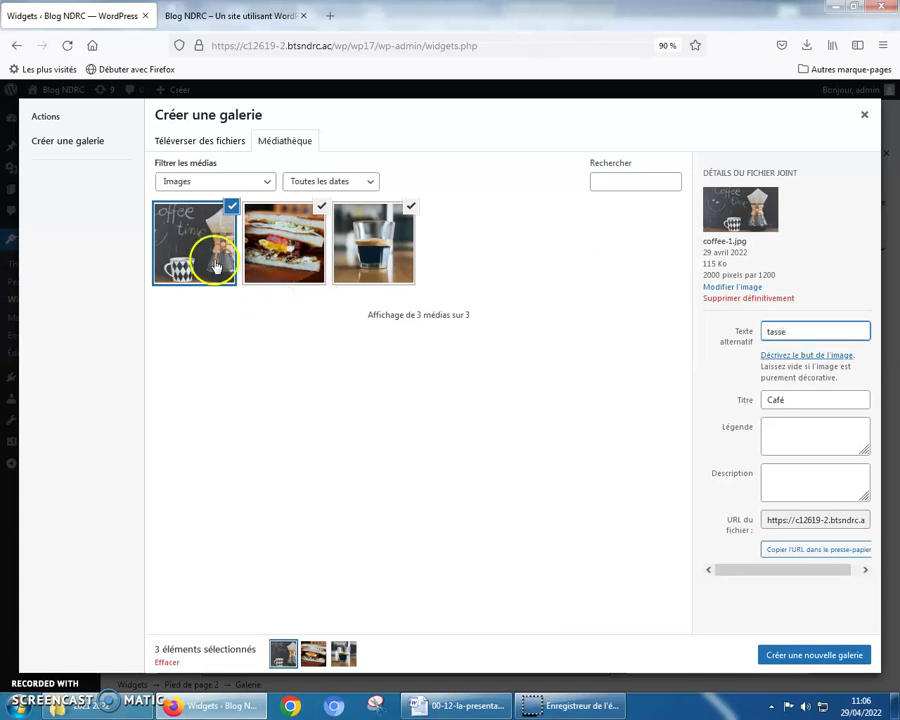
left_click(785, 427)
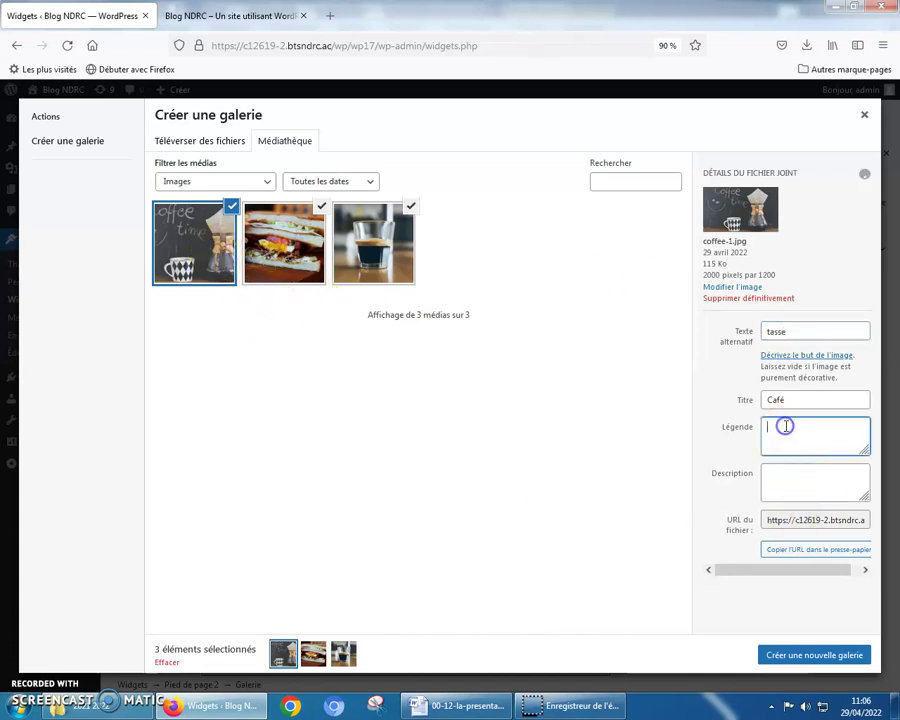
type("yyyy")
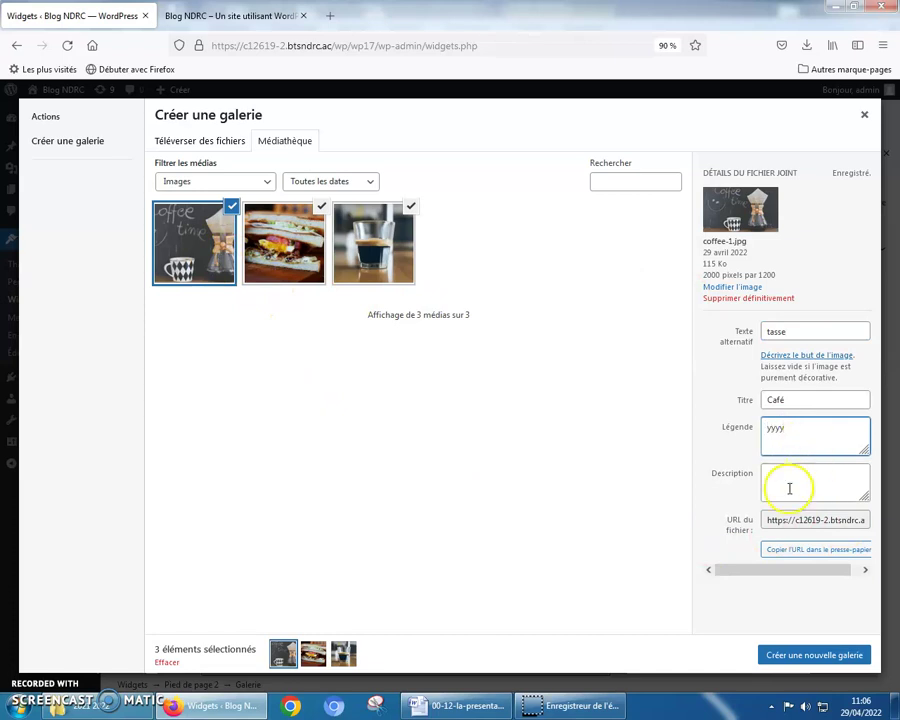
key("BackSpace")
key("BackSpace")
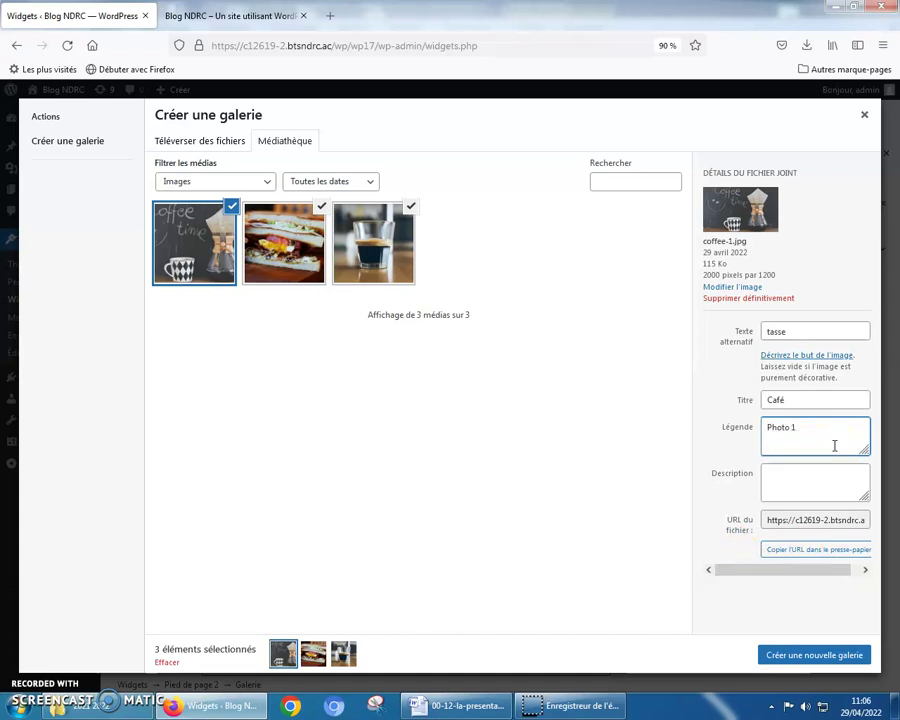
left_click(776, 483)
left_click(787, 497)
type("yyyyy")
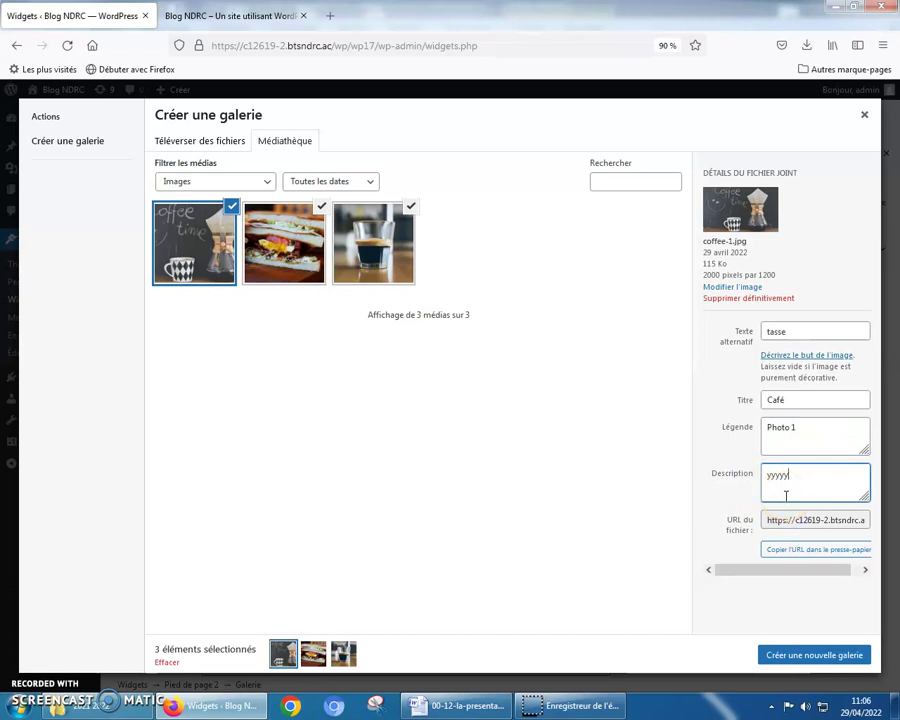
Create the gallery from the three selected images, insert it into Pied de page 2 and save the widgets.
left_click(815, 655)
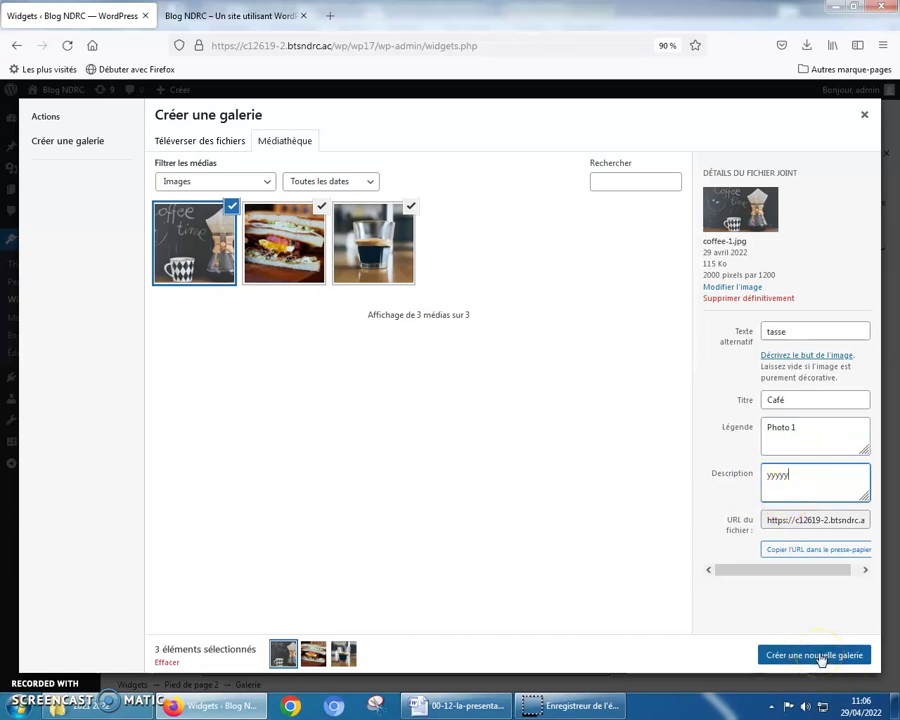
left_click(815, 655)
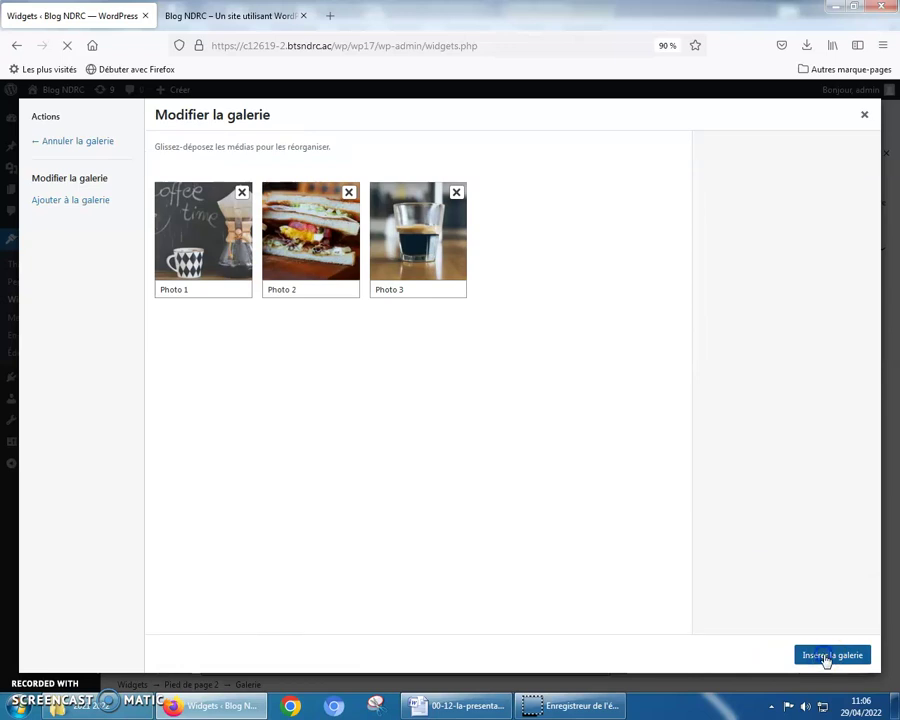
left_click(826, 658)
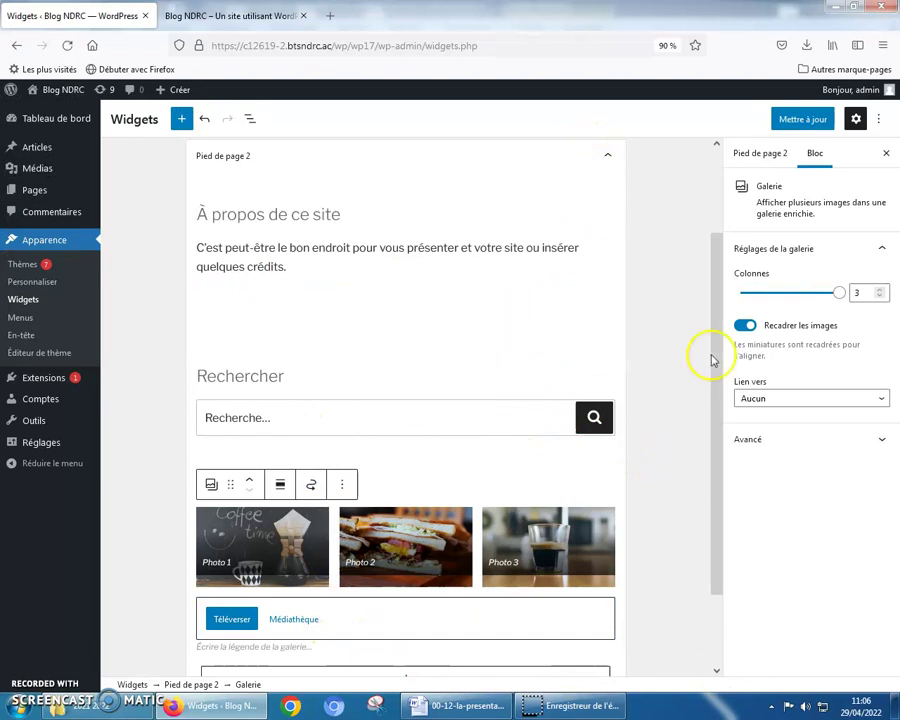
left_click(803, 118)
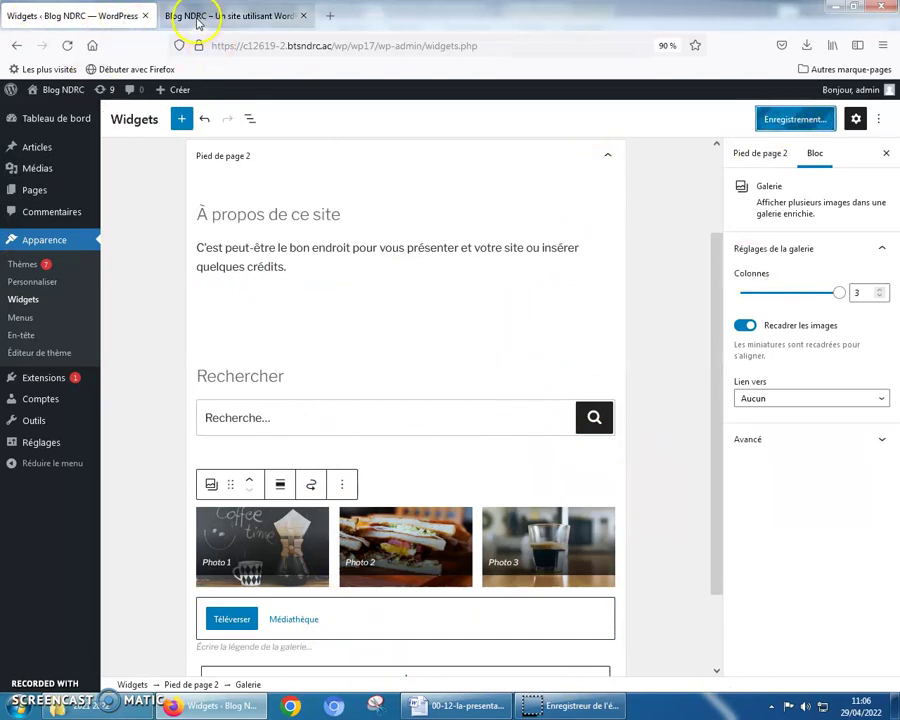
Reload the public site, check the gallery in its footer and return to the Widgets page.
left_click(198, 22)
left_click(67, 45)
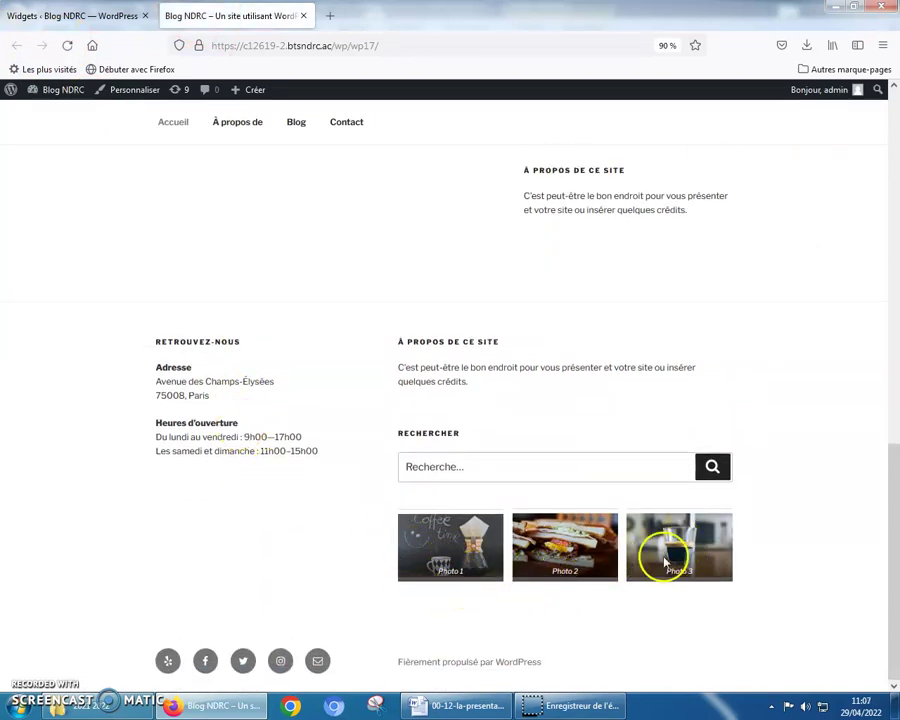
left_click(115, 12)
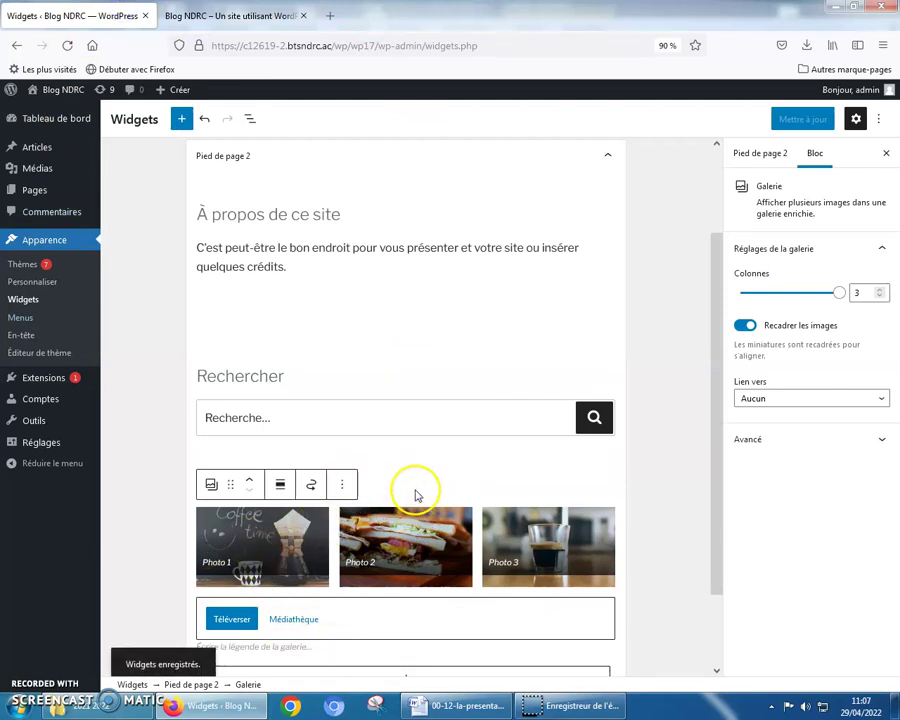
Move the gallery block above the Rechercher widget in Pied de page 2.
left_click(400, 386)
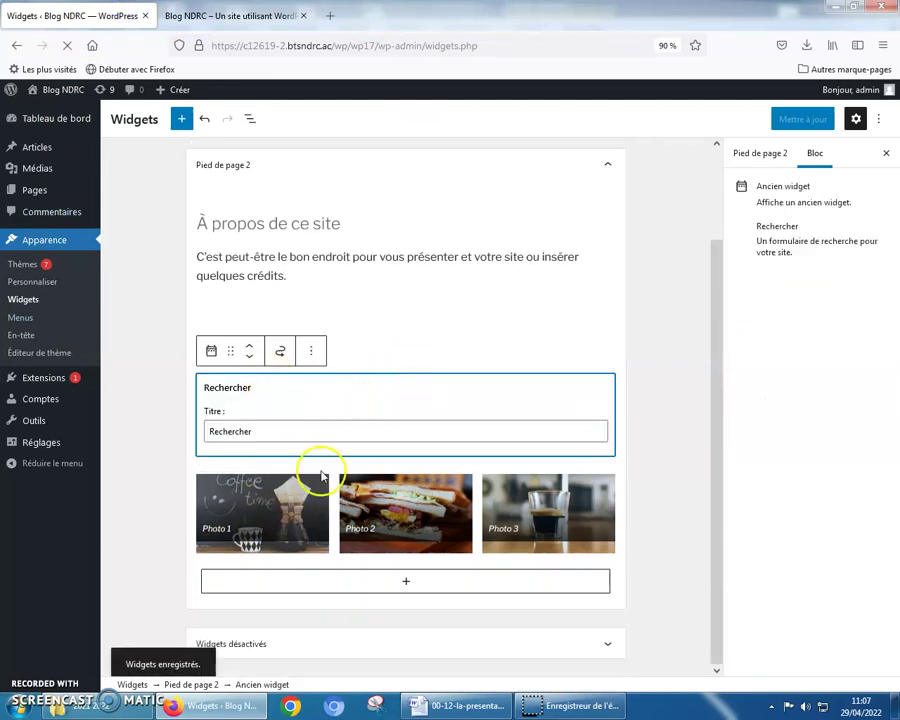
left_click(327, 505)
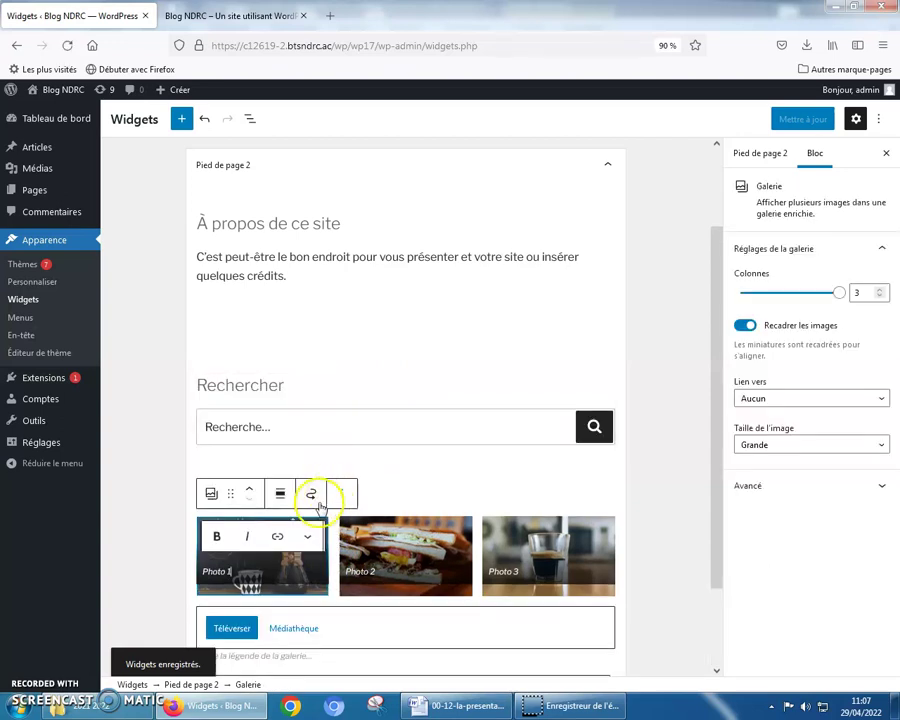
left_click(249, 490)
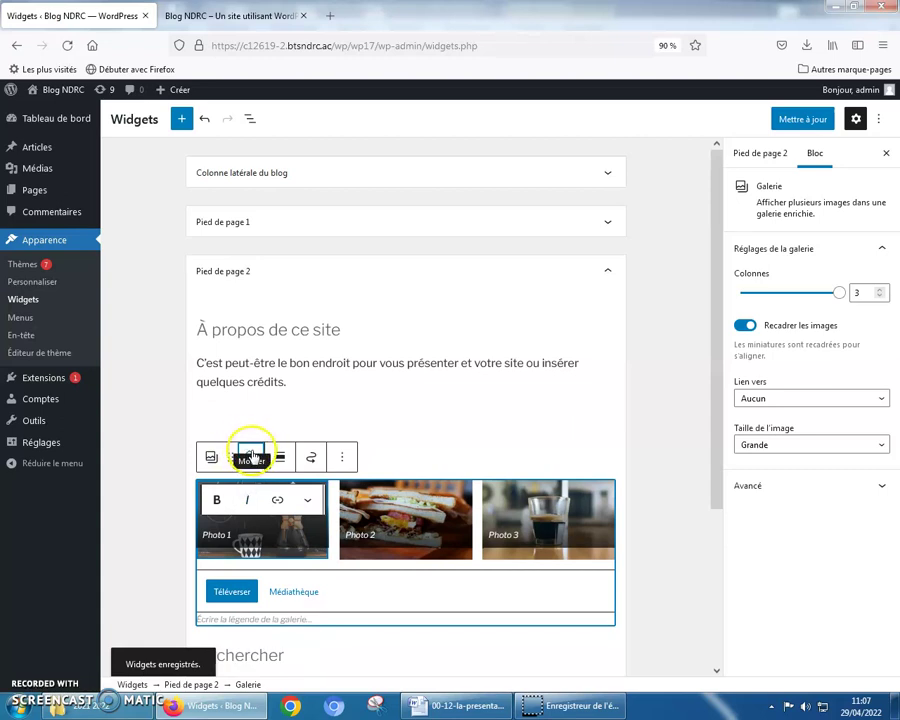
Select the individual photos of the Pied de page 2 gallery in turn to examine their editing options.
left_click(294, 530)
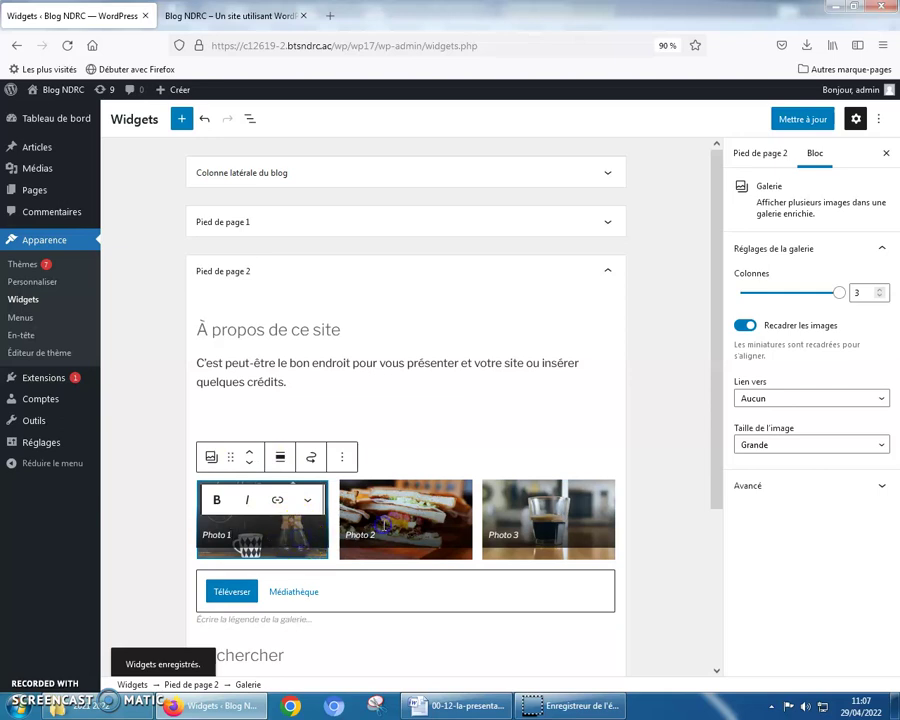
left_click(365, 529)
left_click(264, 519)
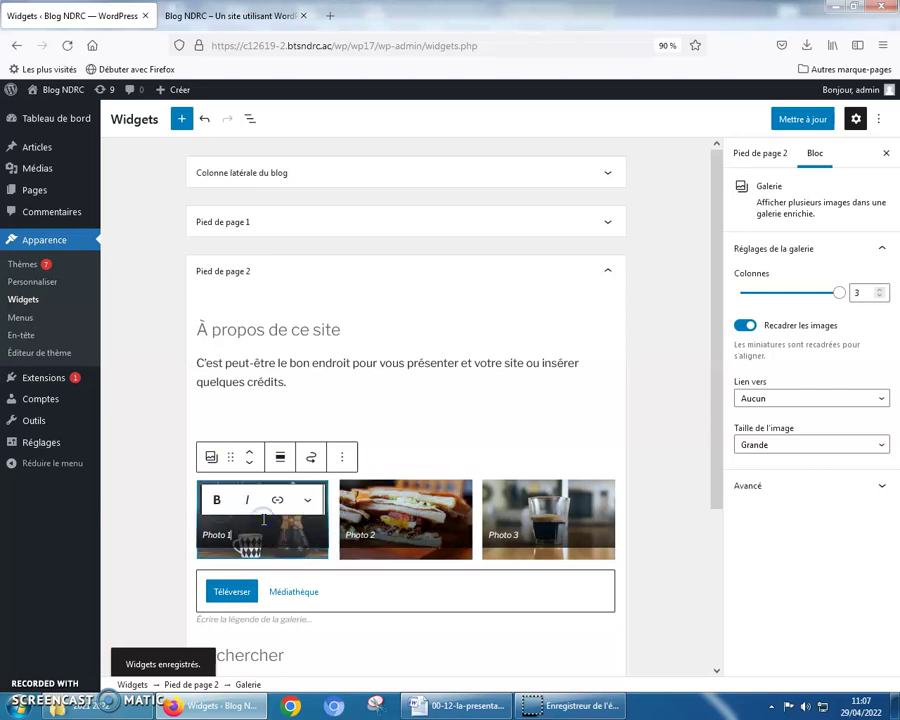
left_click(368, 521)
left_click(519, 530)
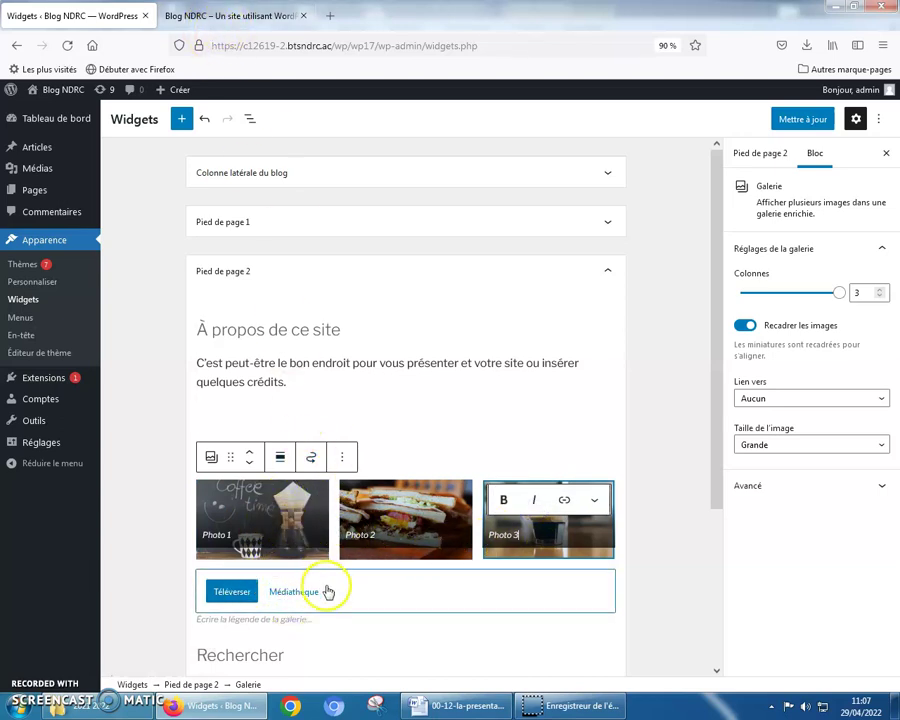
Remove the Rechercher widget below the gallery in Pied de page 2 and save the widgets.
left_click(277, 527)
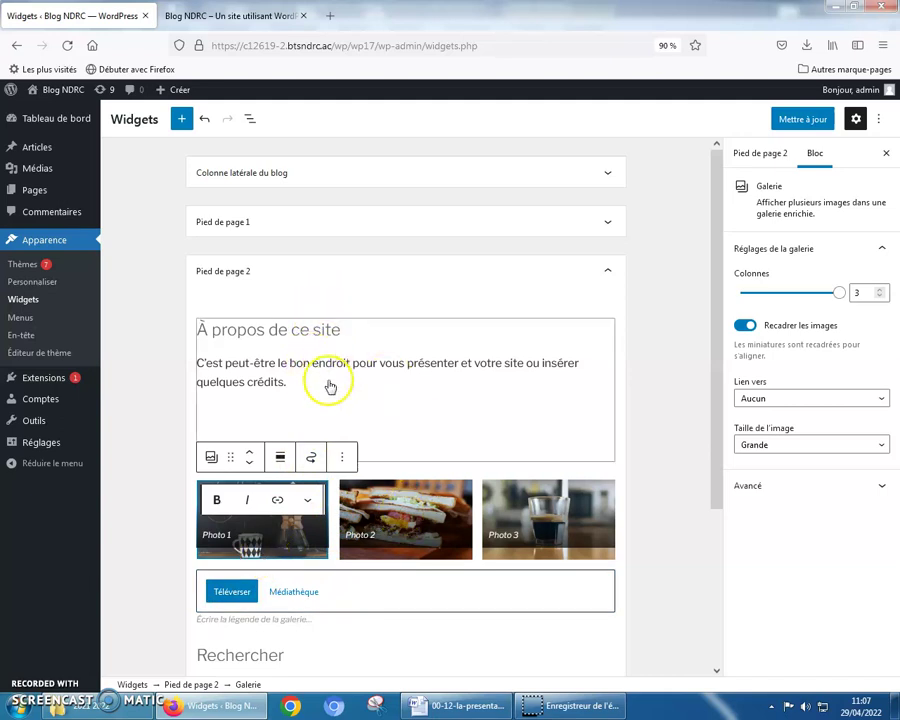
scroll(396, 612, "down", 3)
left_click(312, 470)
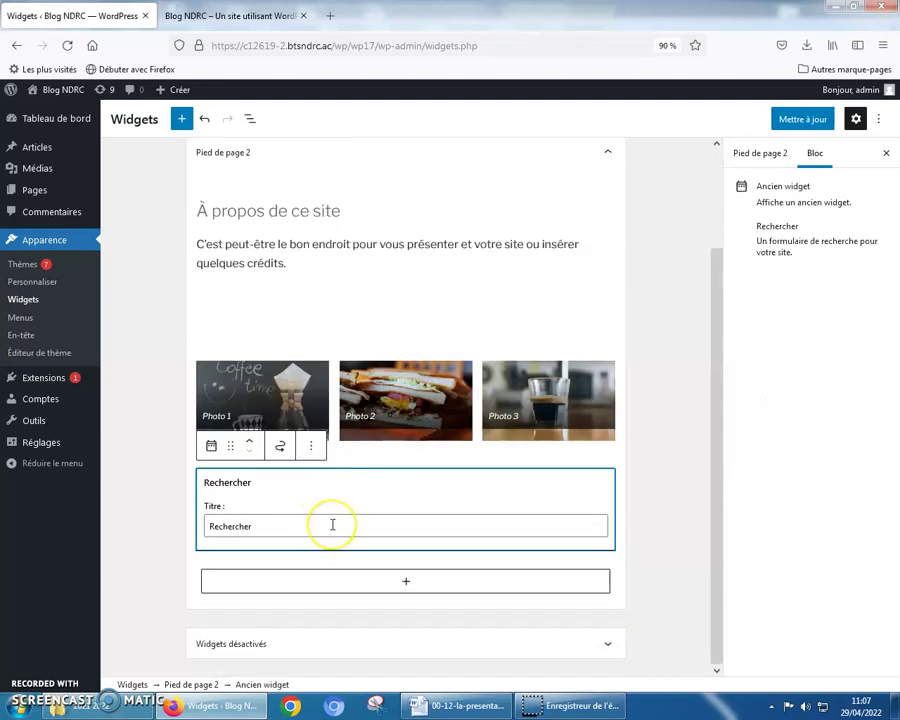
left_click(311, 449)
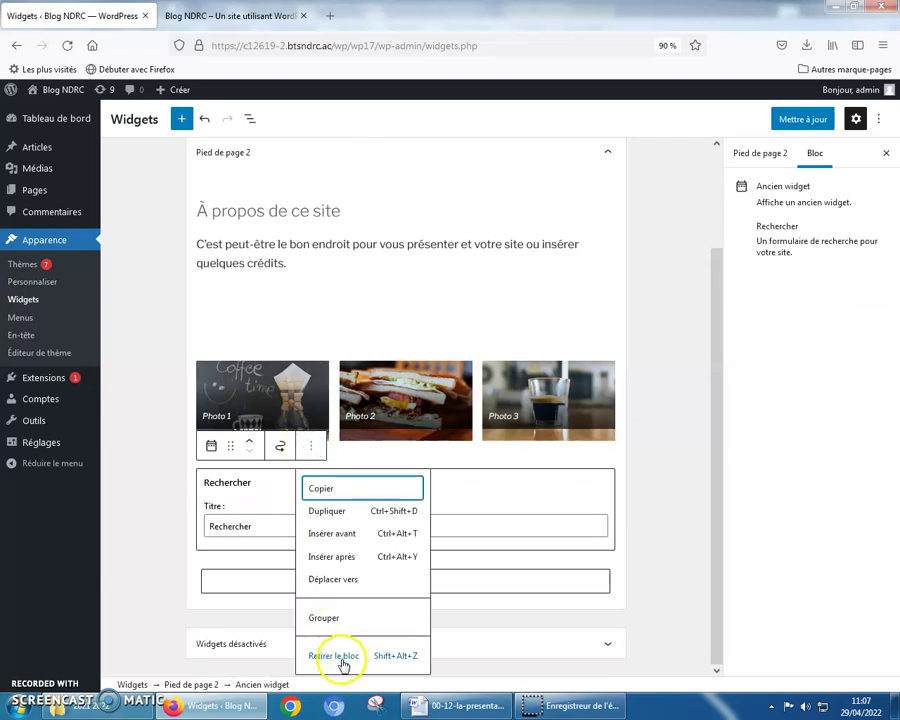
left_click(341, 658)
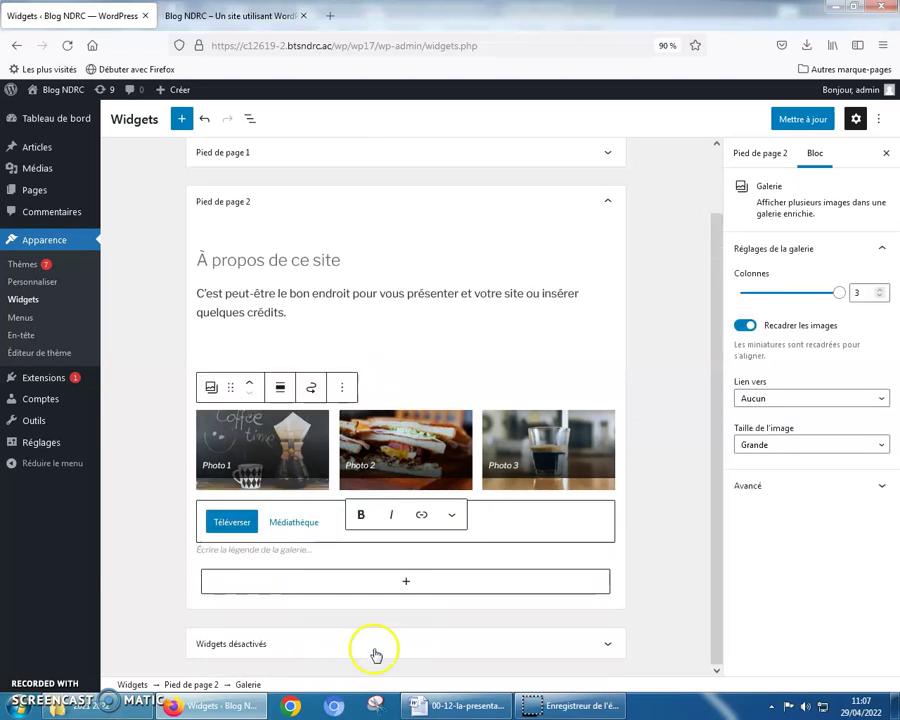
left_click(800, 122)
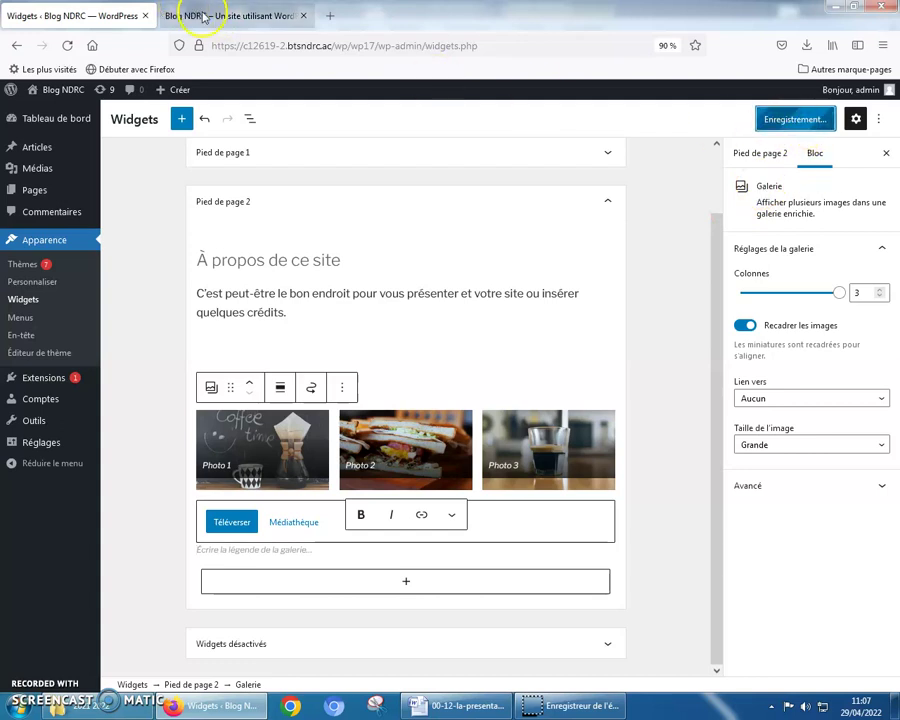
Reload the public site to check the footer without the old search widget, and return to the Widgets page.
left_click(230, 16)
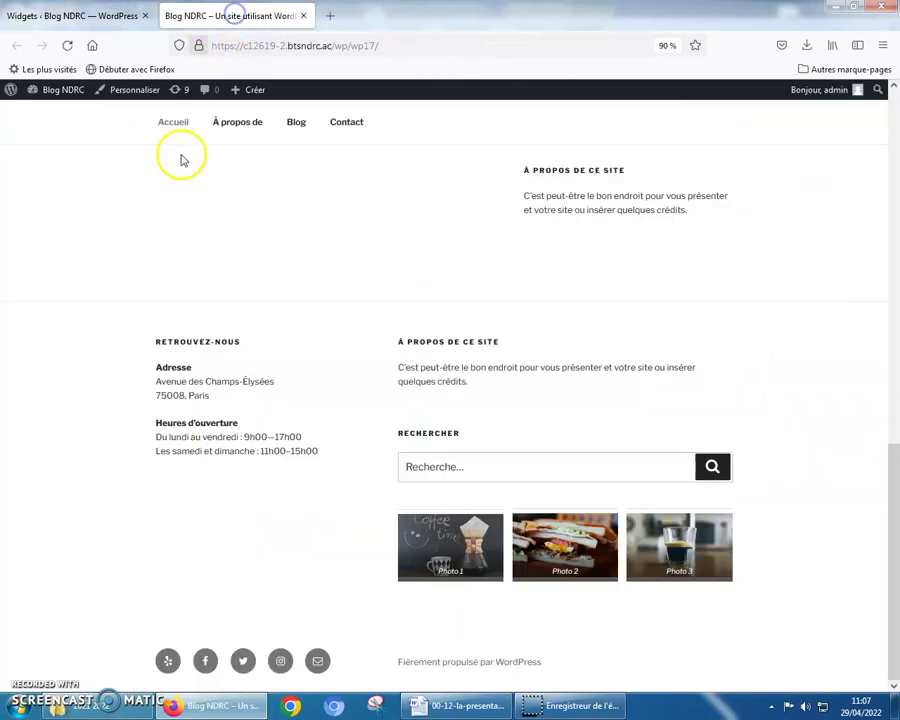
left_click(68, 47)
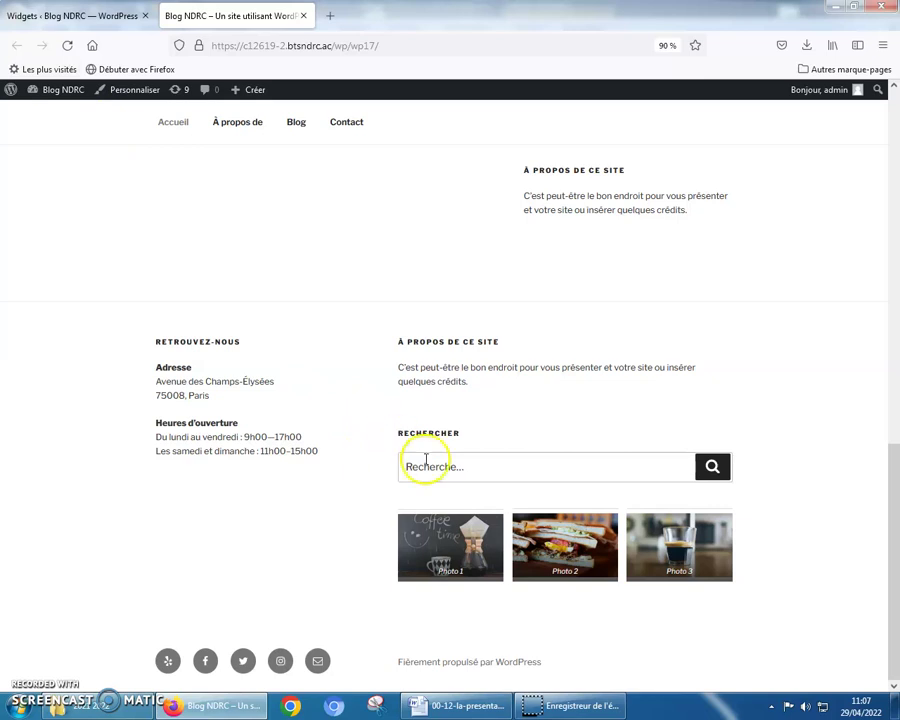
left_click(67, 45)
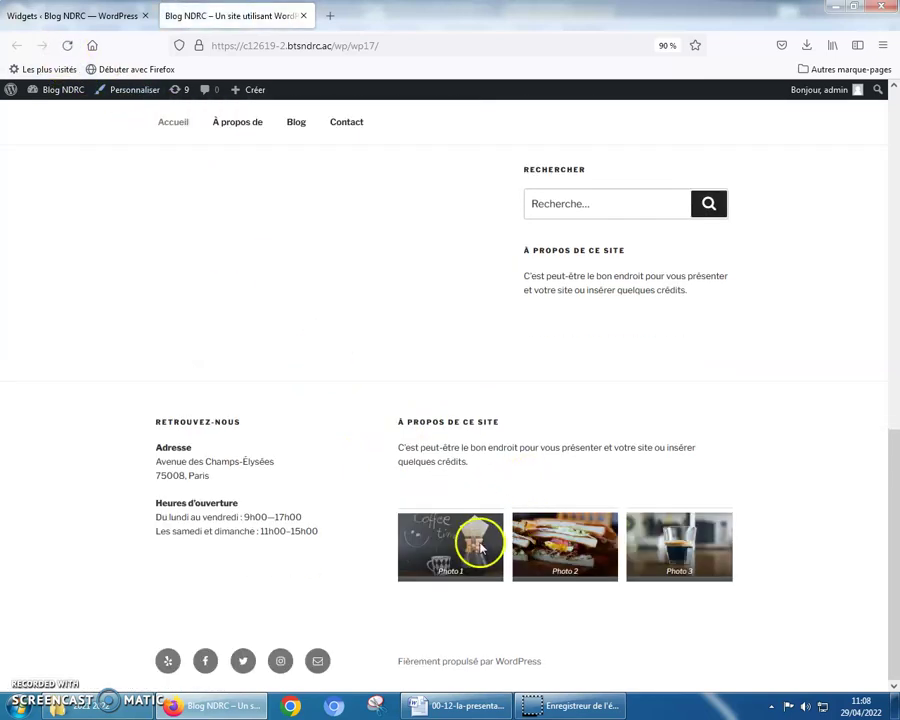
left_click(72, 14)
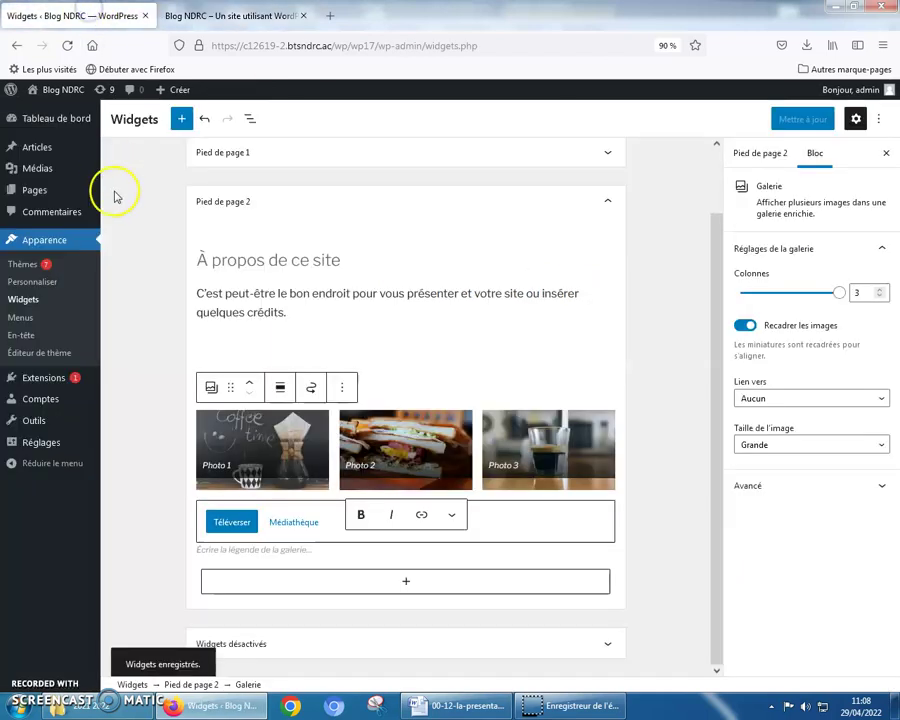
Add a Recherche block from the Widgets category below the gallery in Pied de page 2 and save the widgets.
mouse_move(96, 381)
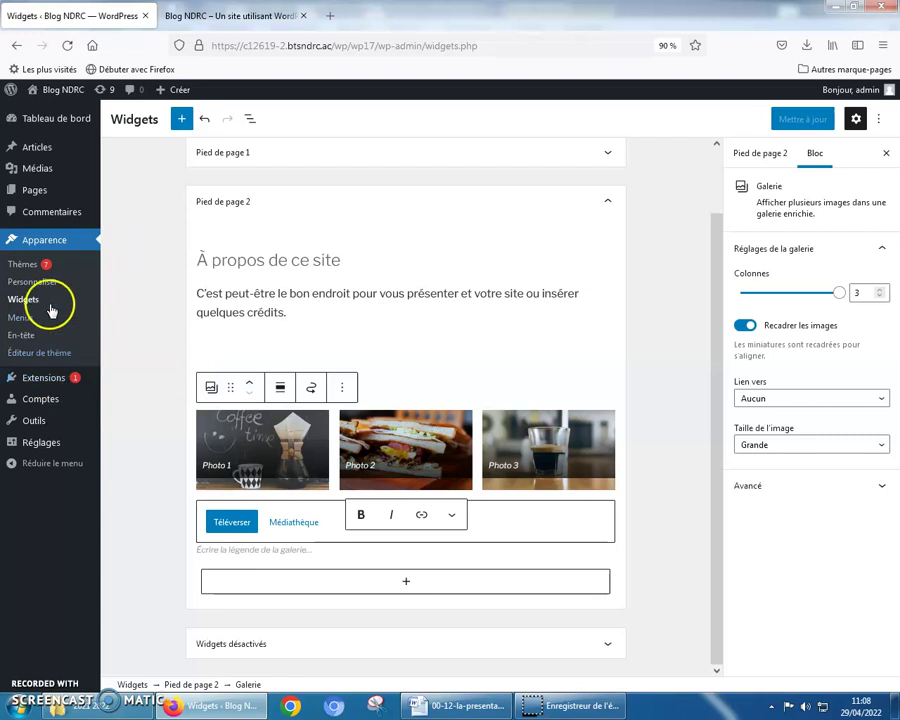
left_click(182, 120)
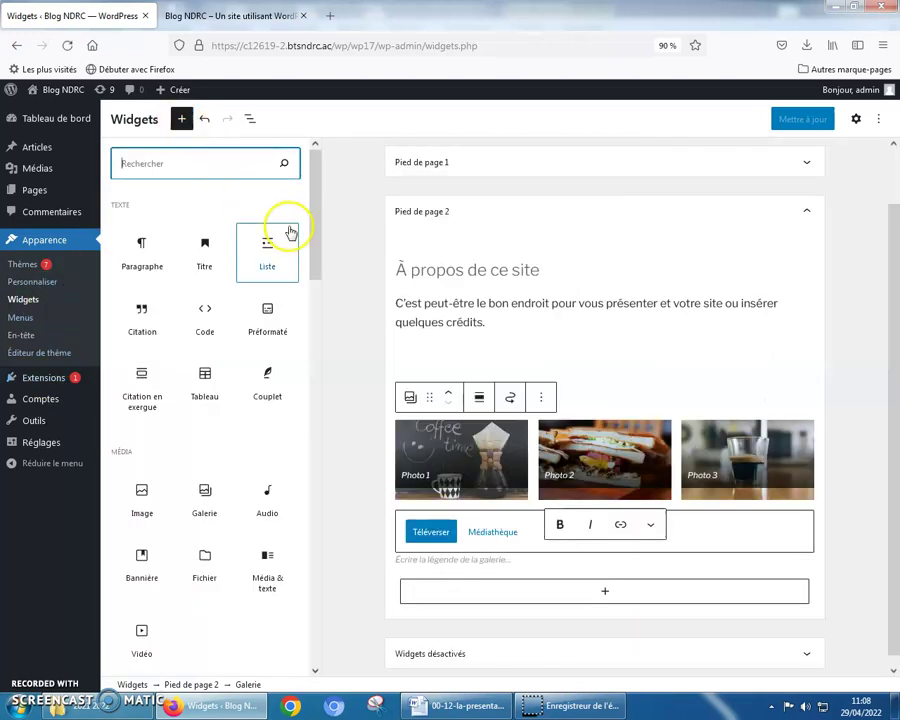
left_click_drag(311, 203, 281, 377)
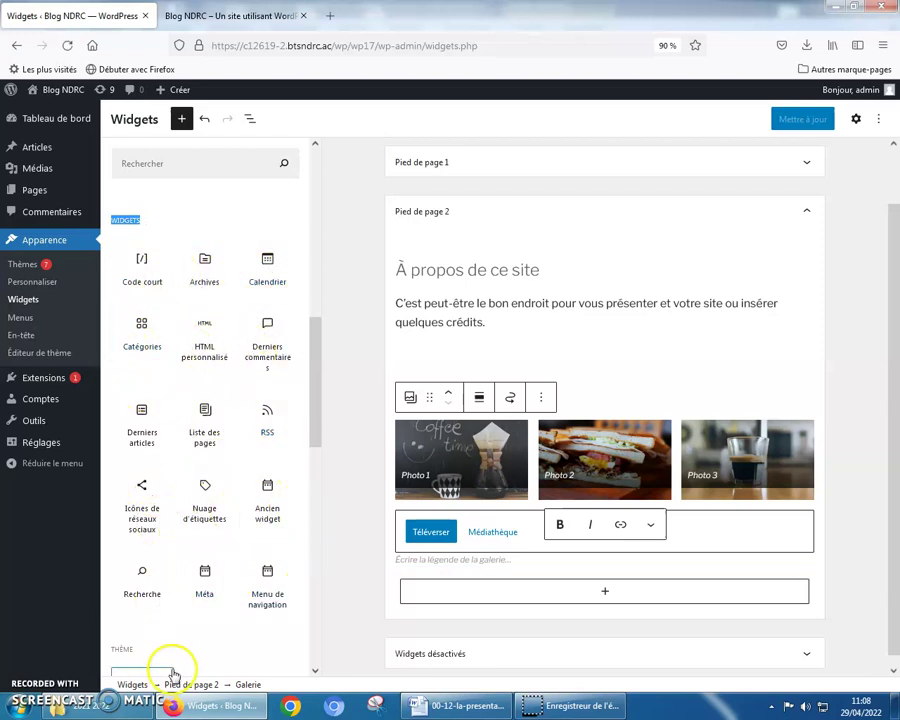
left_click(143, 576)
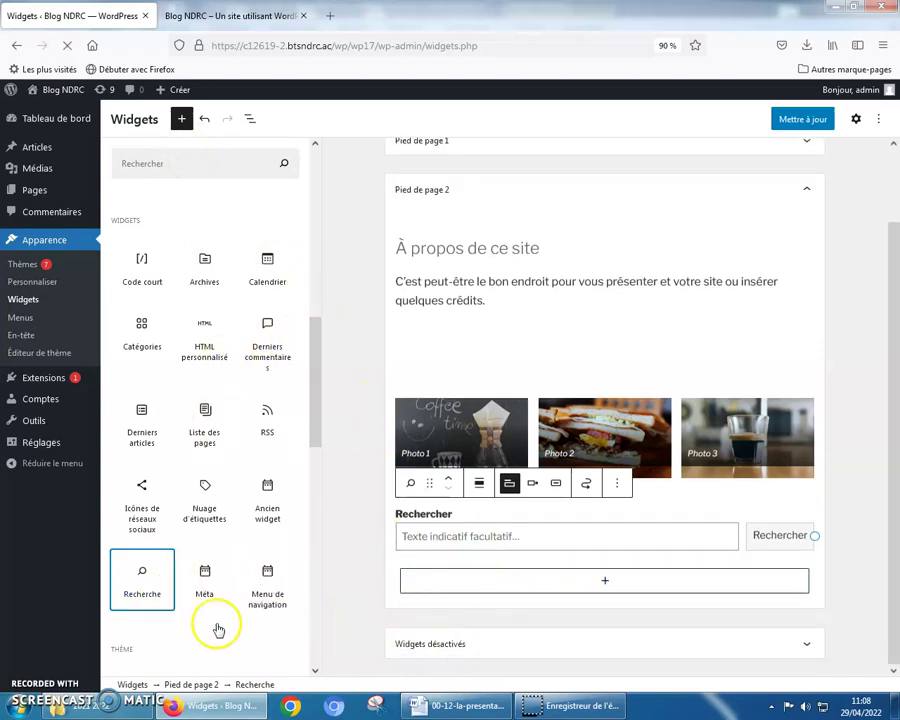
left_click(806, 120)
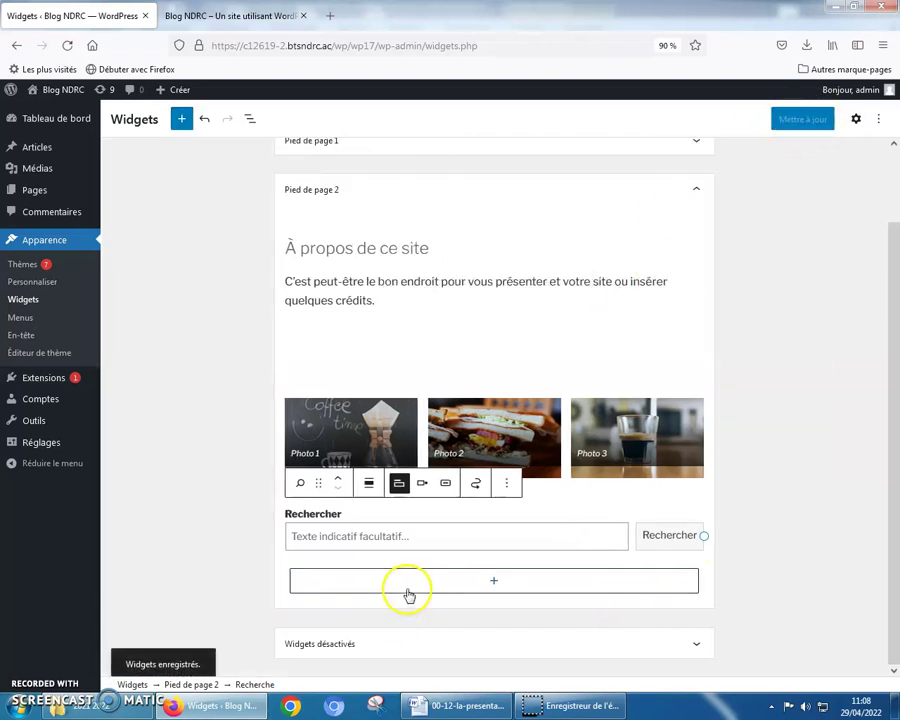
Reload the public site, check the new search block beneath the footer gallery and return to the Widgets page.
left_click(227, 16)
left_click(66, 45)
scroll(386, 584, "down", 1)
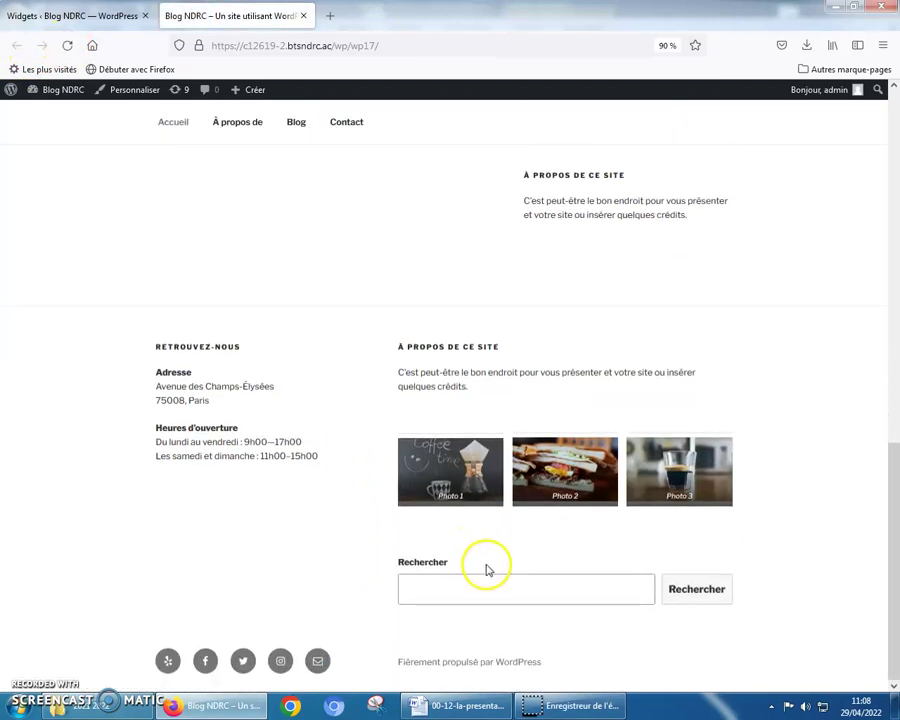
left_click(80, 16)
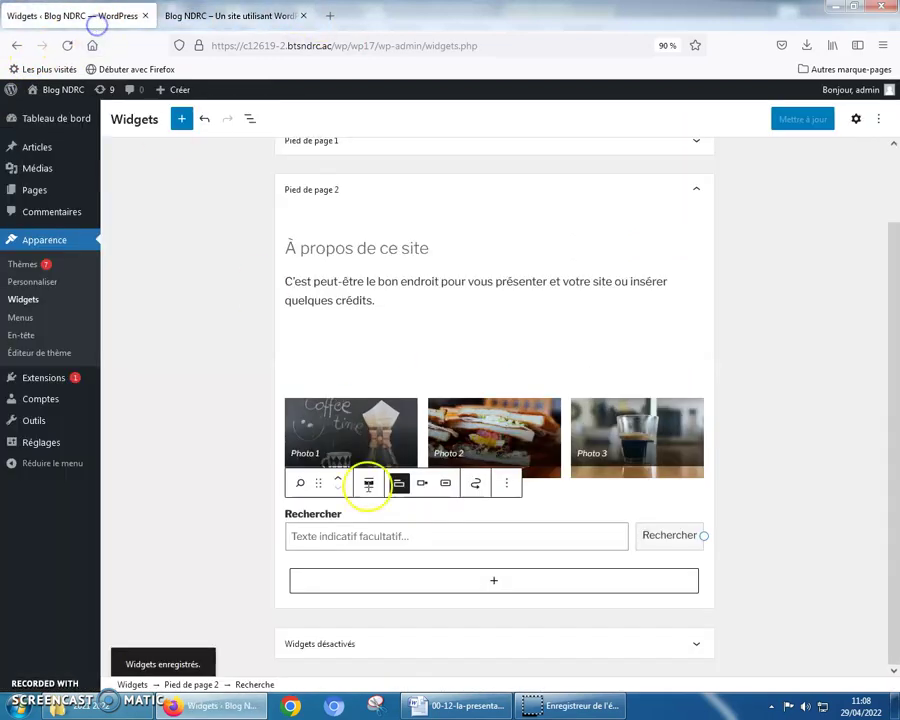
Move the Recherche block above the gallery in Pied de page 2 and save the widgets.
left_click(454, 579)
left_click(436, 540)
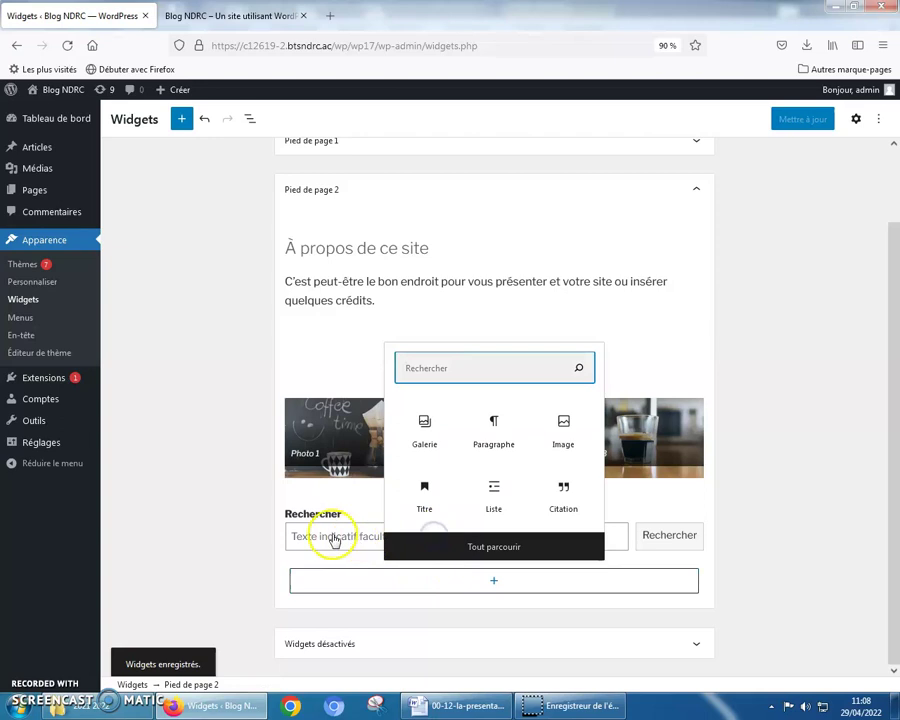
left_click(458, 535)
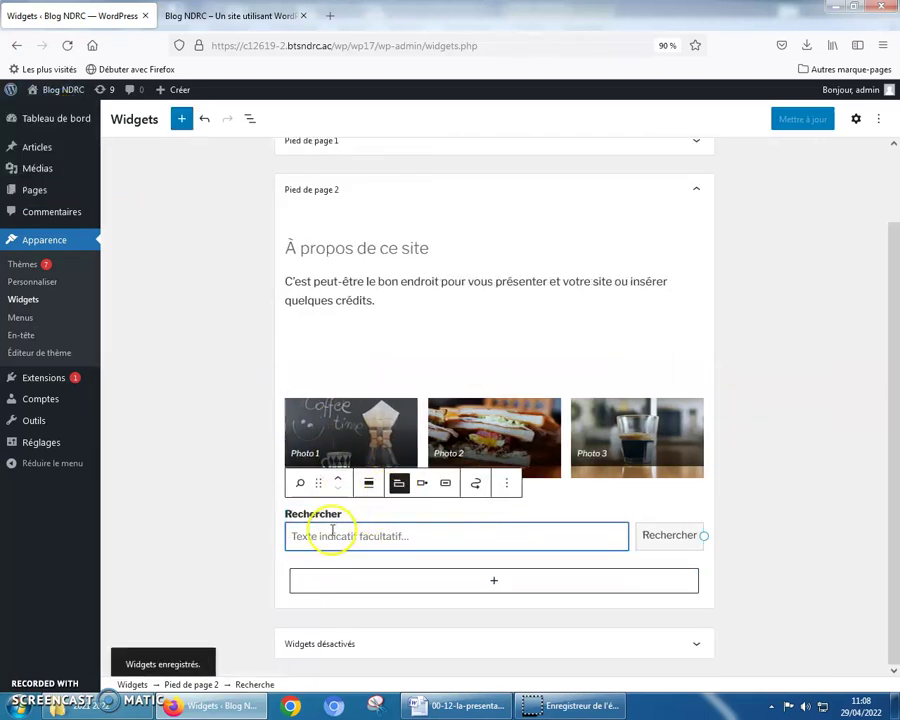
left_click(338, 482)
left_click(338, 480)
left_click(800, 119)
Reload the public site, check the order of search block and gallery in the footer, and return to the Widgets page.
left_click(252, 17)
left_click(67, 45)
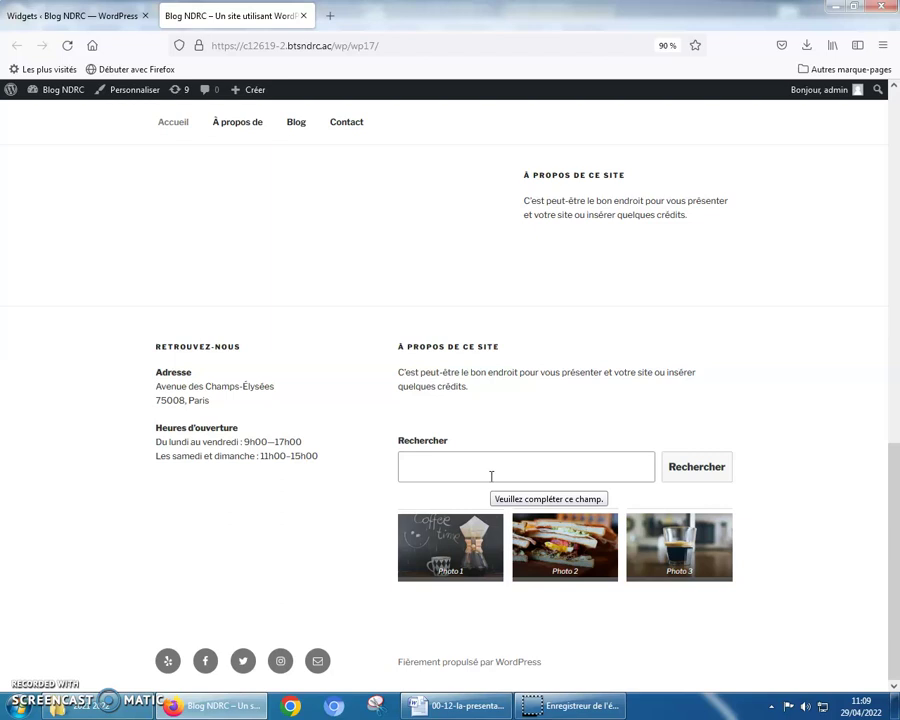
left_click(92, 17)
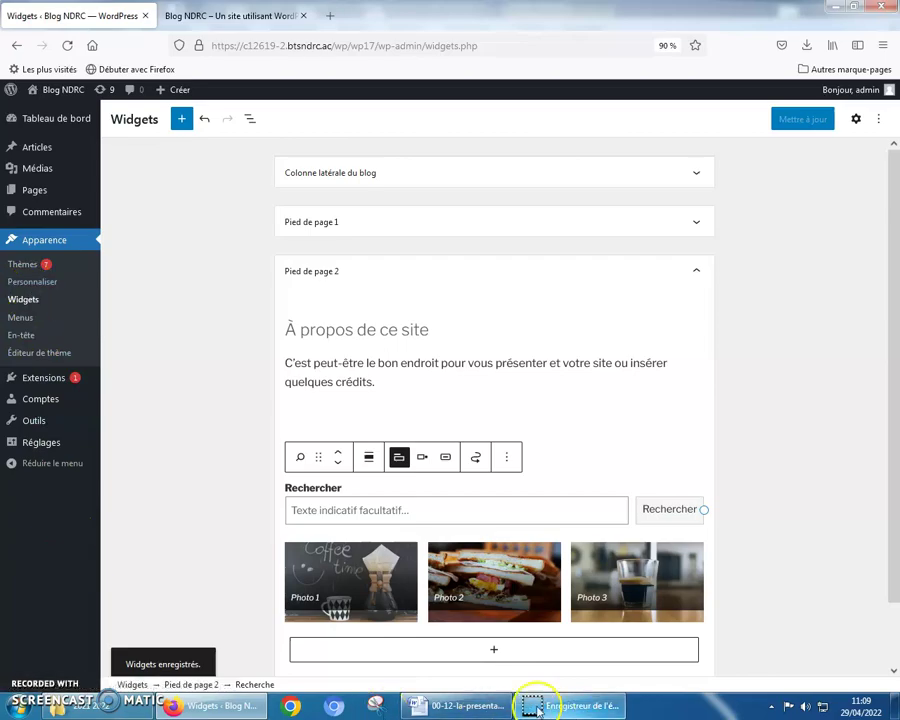
Switch to the Word requirements document, select the line "Générer et compléter une page de politique de confidentialité" and return to the Firefox window.
left_click(458, 706)
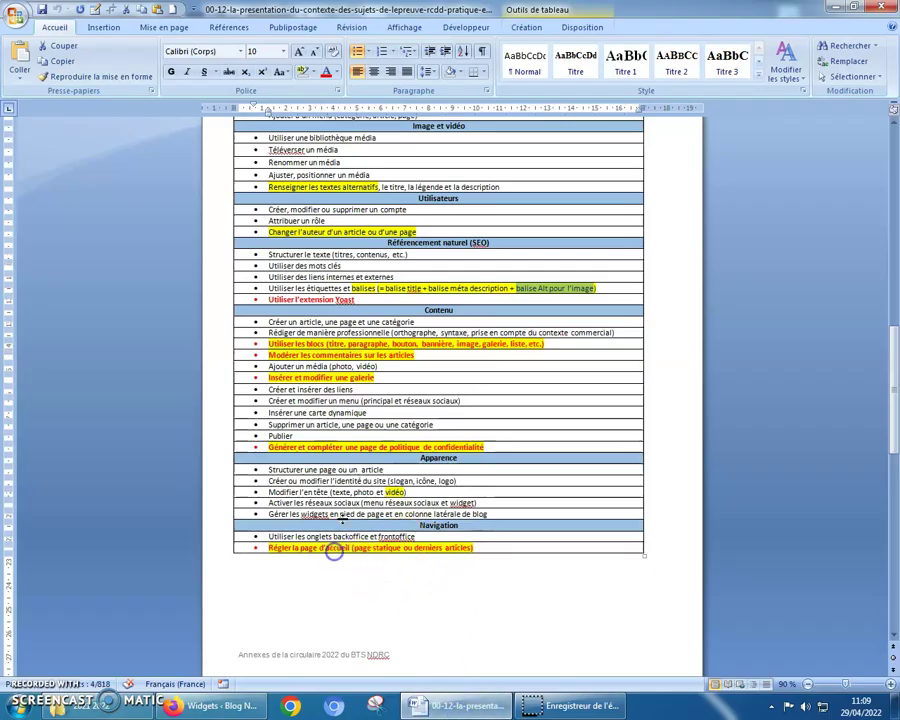
left_click(273, 449)
left_click_drag(418, 451, 480, 452)
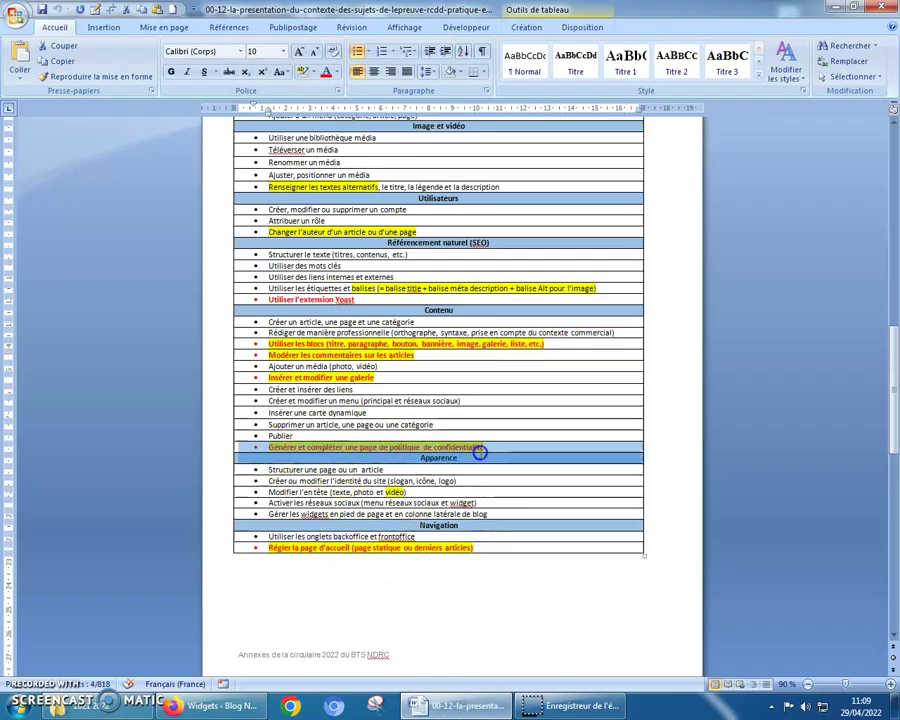
left_click(200, 708)
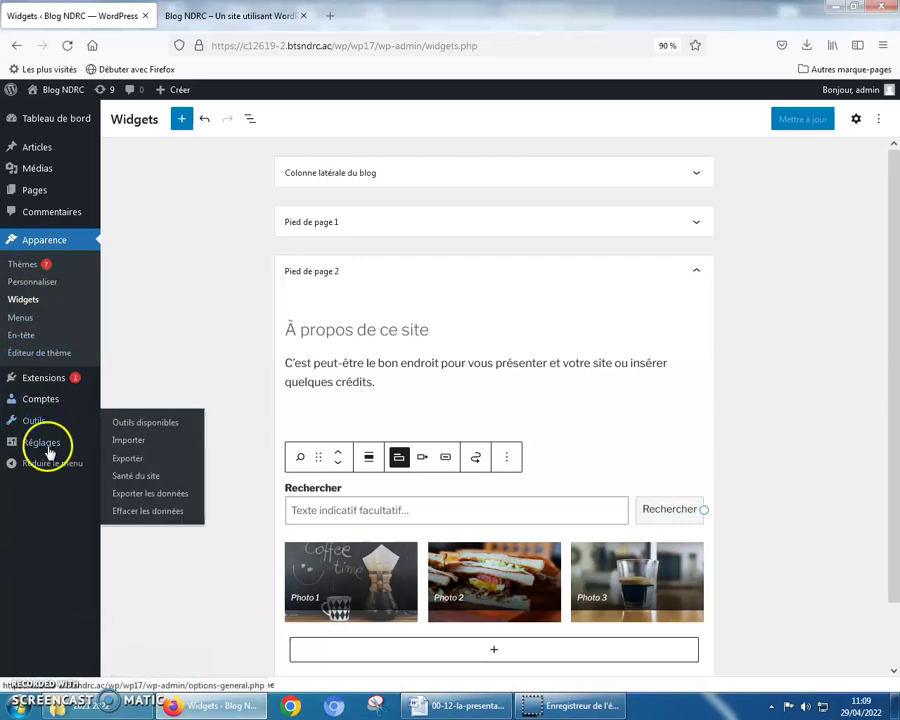
Generate a new privacy policy page from the Confidentialité settings, publish it and open the list of all pages.
mouse_move(47, 447)
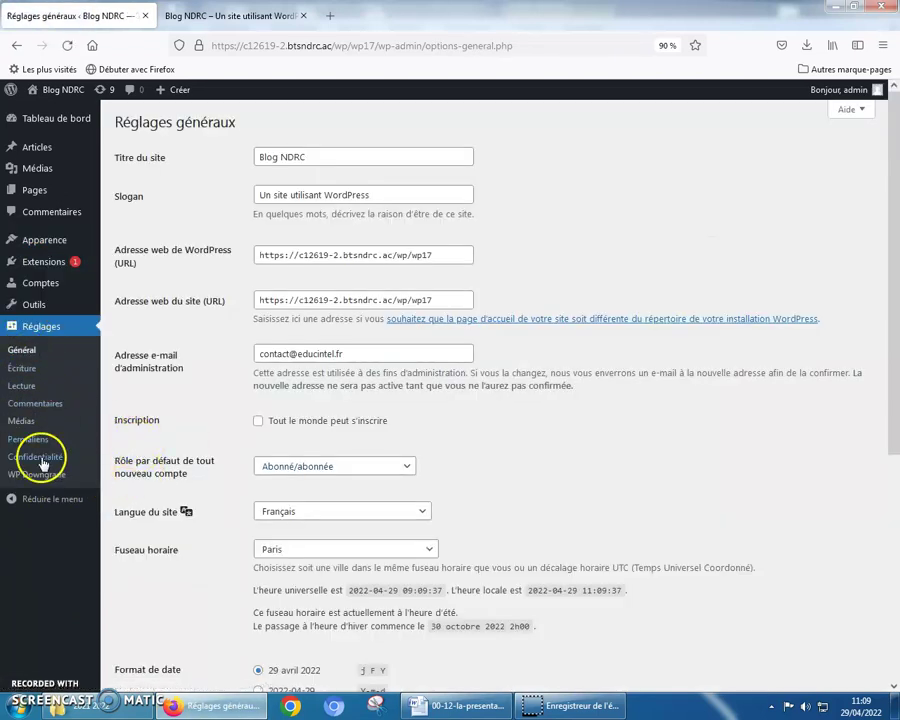
left_click(42, 460)
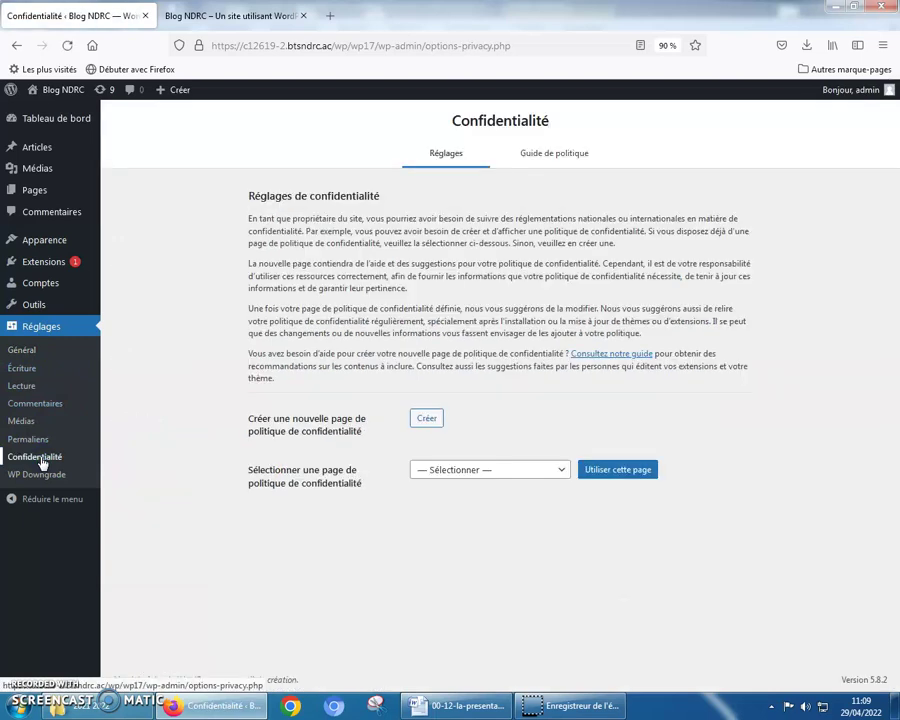
left_click(427, 421)
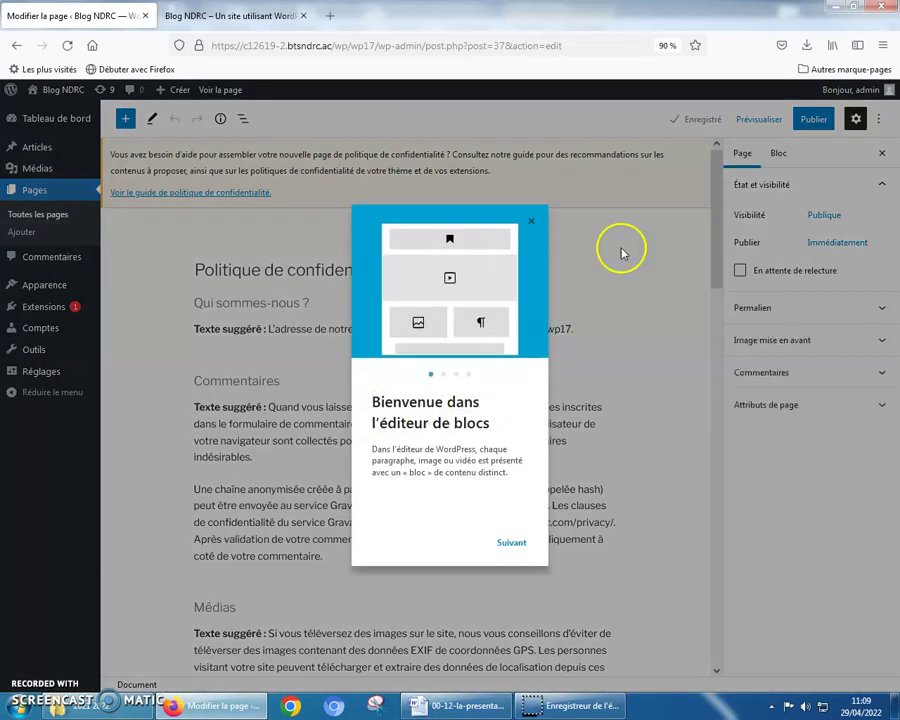
left_click(531, 220)
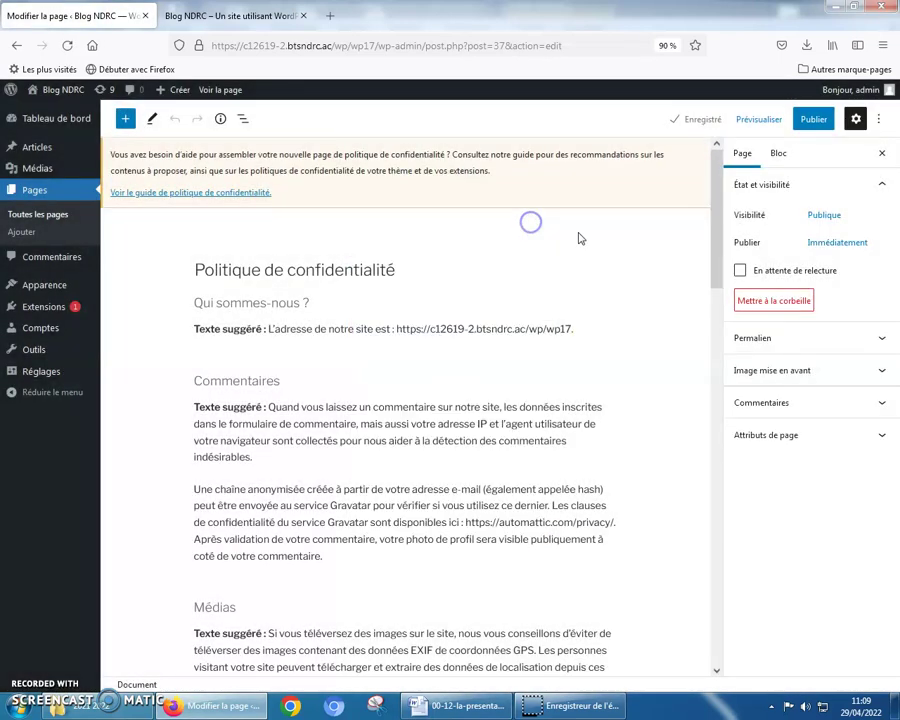
left_click(811, 117)
left_click(770, 120)
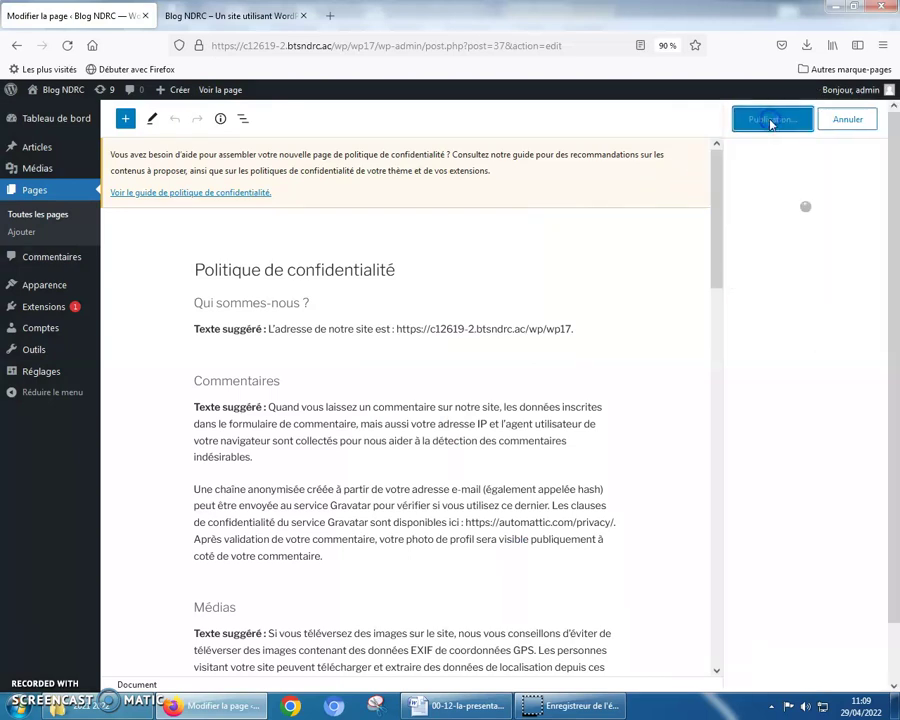
left_click(40, 217)
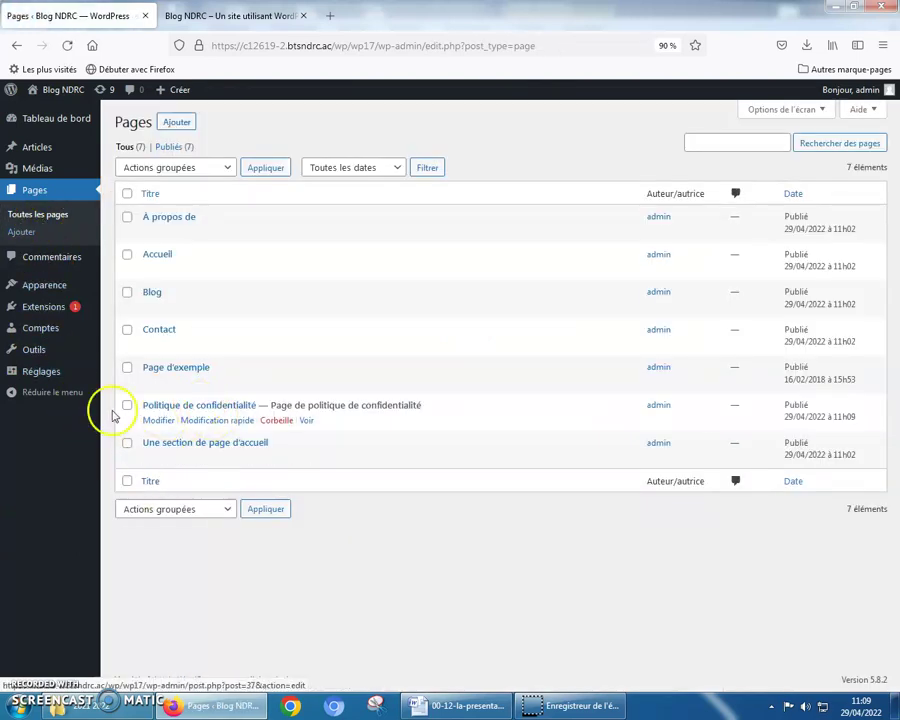
Open the site's menu management and load Menu supérieur for editing.
left_click(36, 288)
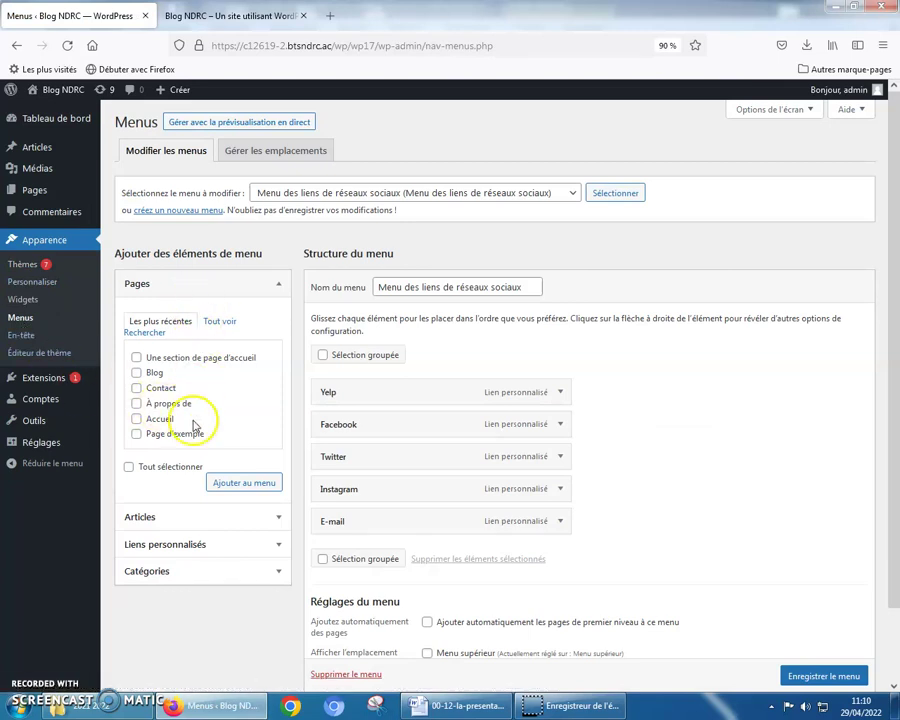
scroll(195, 425, "down", 2)
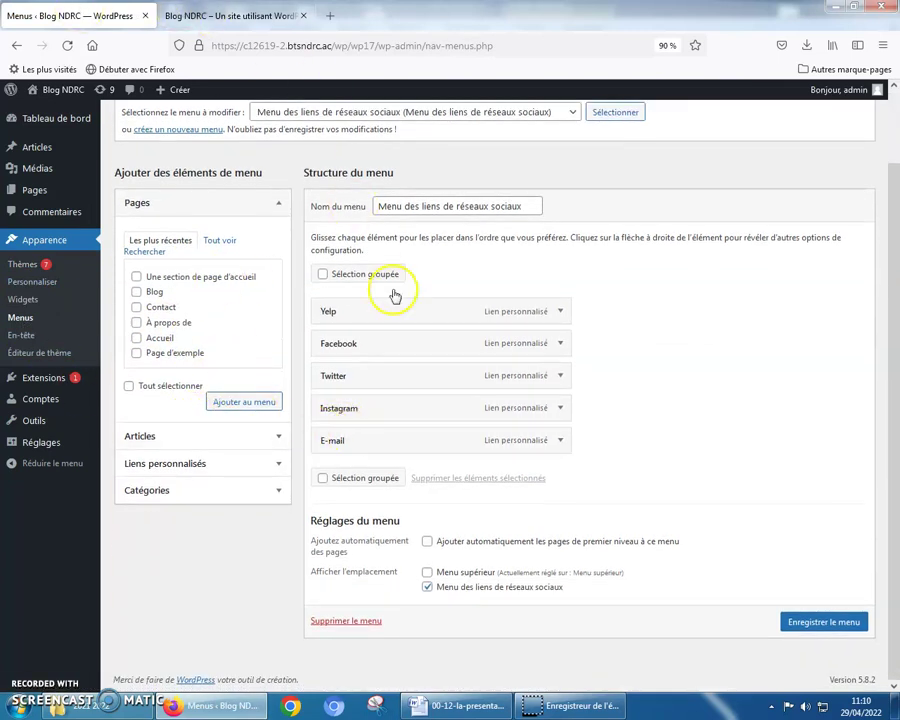
scroll(460, 290, "up", 2)
left_click(570, 193)
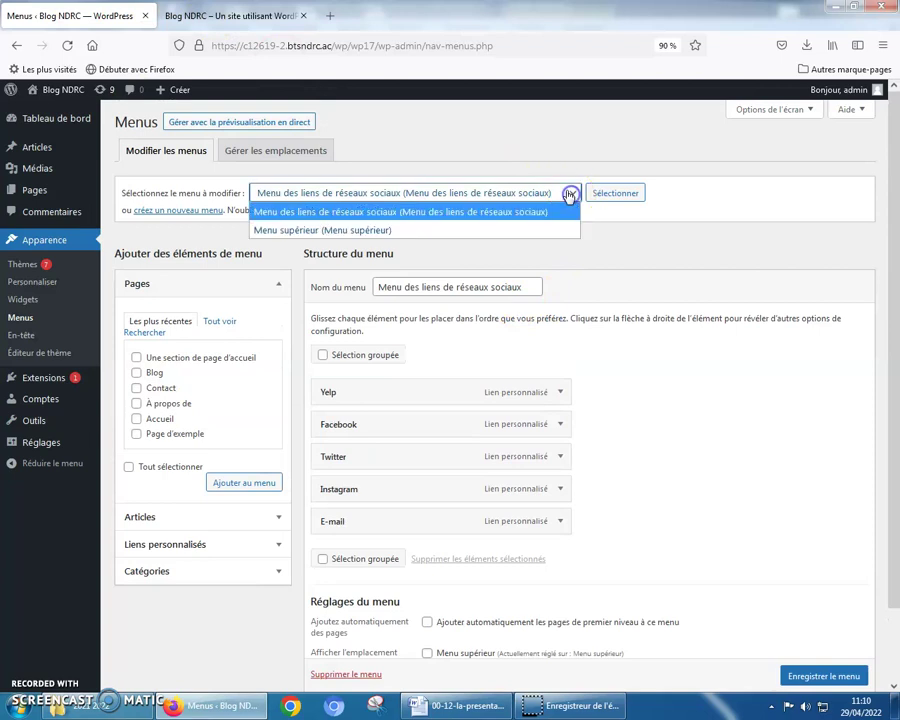
left_click(396, 231)
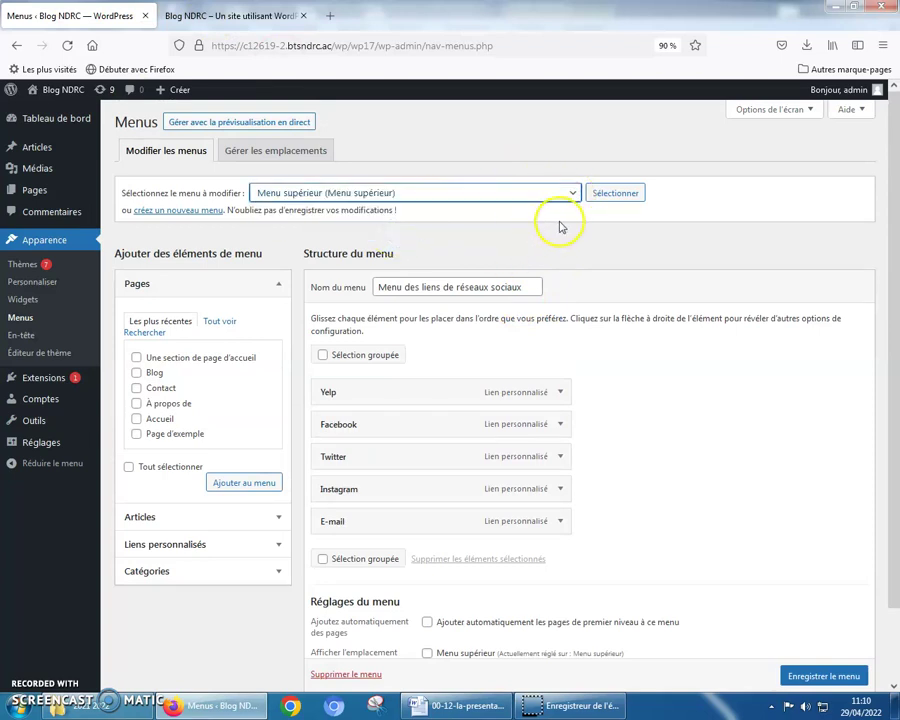
left_click(614, 195)
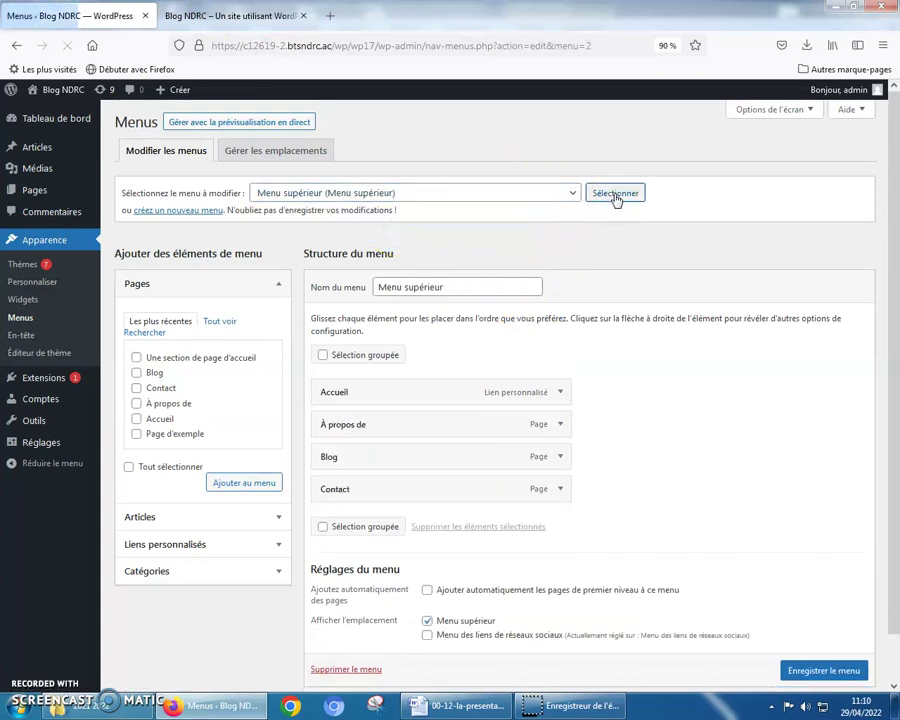
scroll(221, 407, "down", 1)
scroll(214, 400, "up", 1)
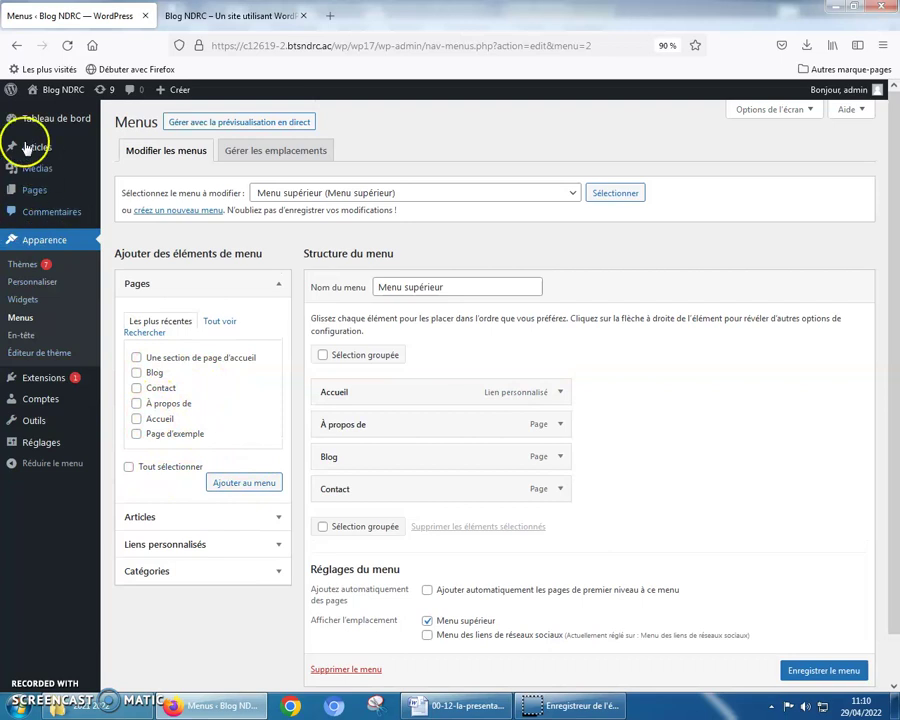
Open the Politique de confidentialité page in the editor and check its suggested text and whether it needs updating.
left_click(32, 192)
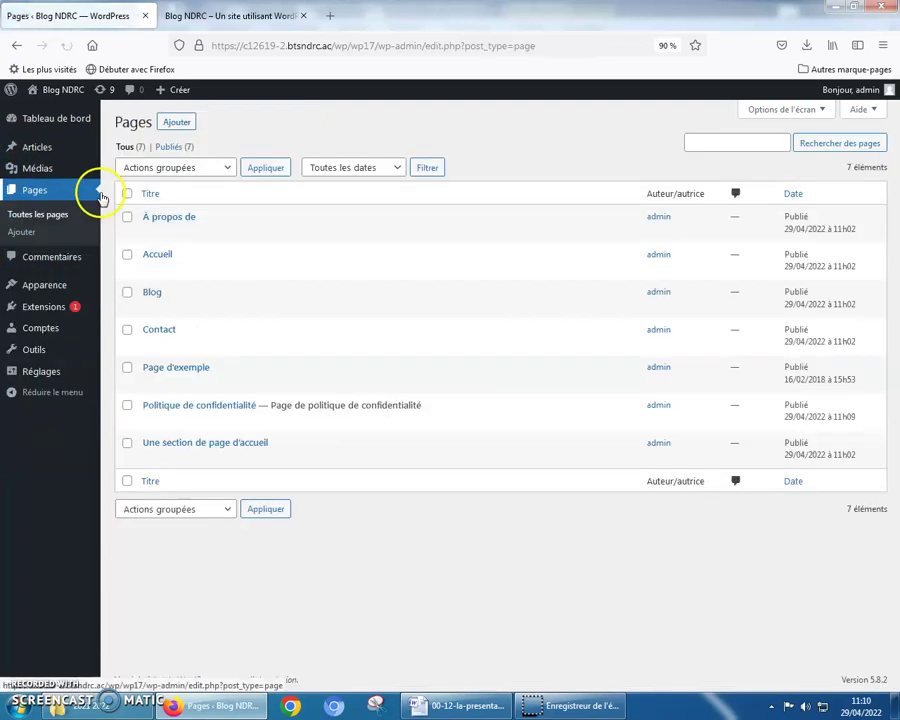
left_click(200, 408)
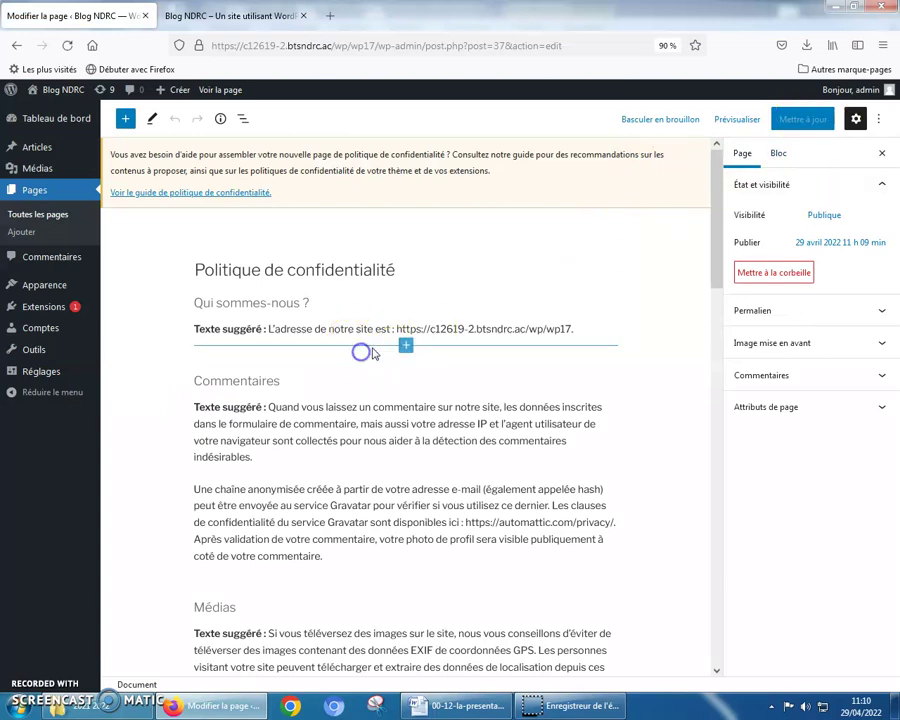
left_click(428, 380)
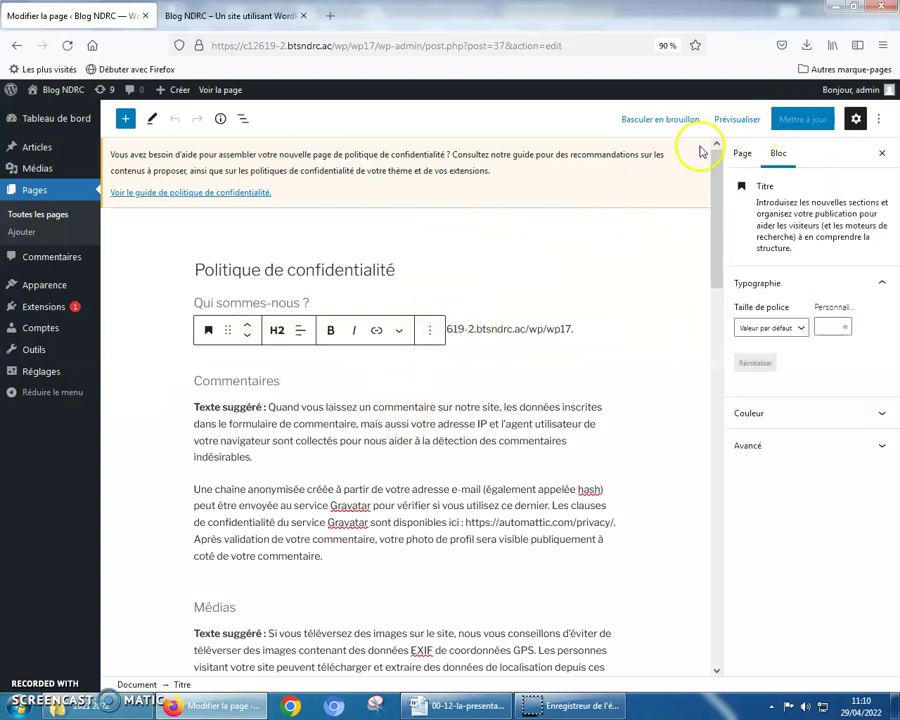
left_click(326, 281)
left_click(800, 119)
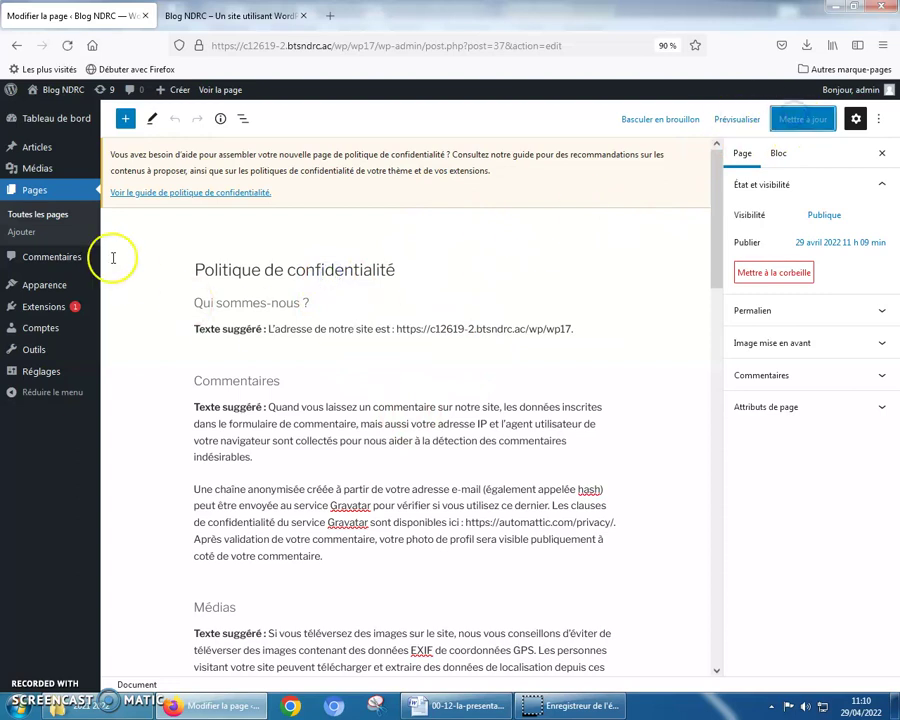
Return to the menu management, add the Politique de confidentialité page to Menu supérieur and save the menu.
left_click(45, 288)
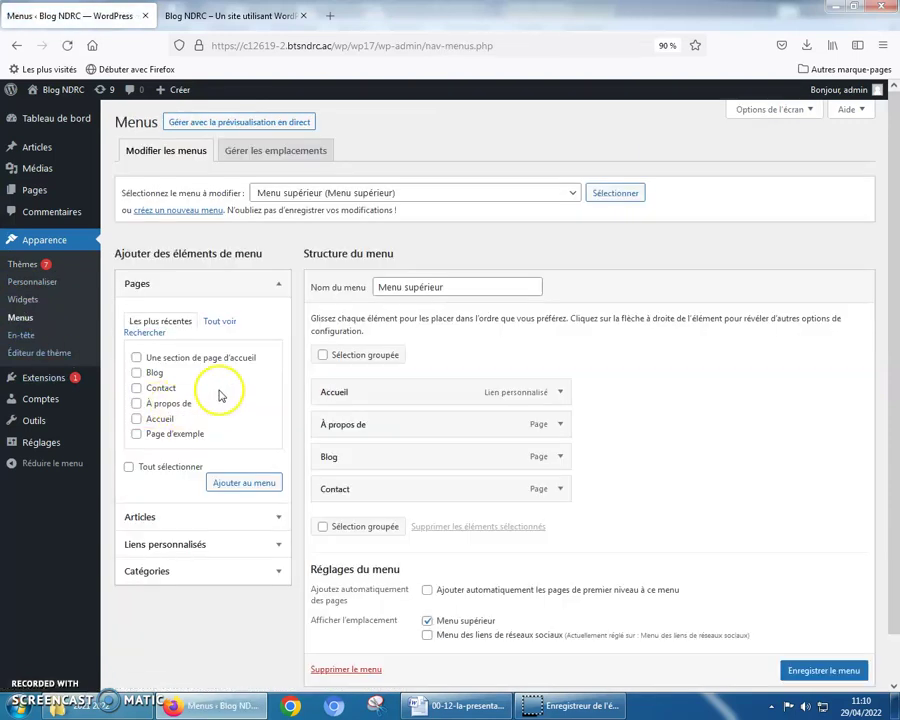
left_click(221, 321)
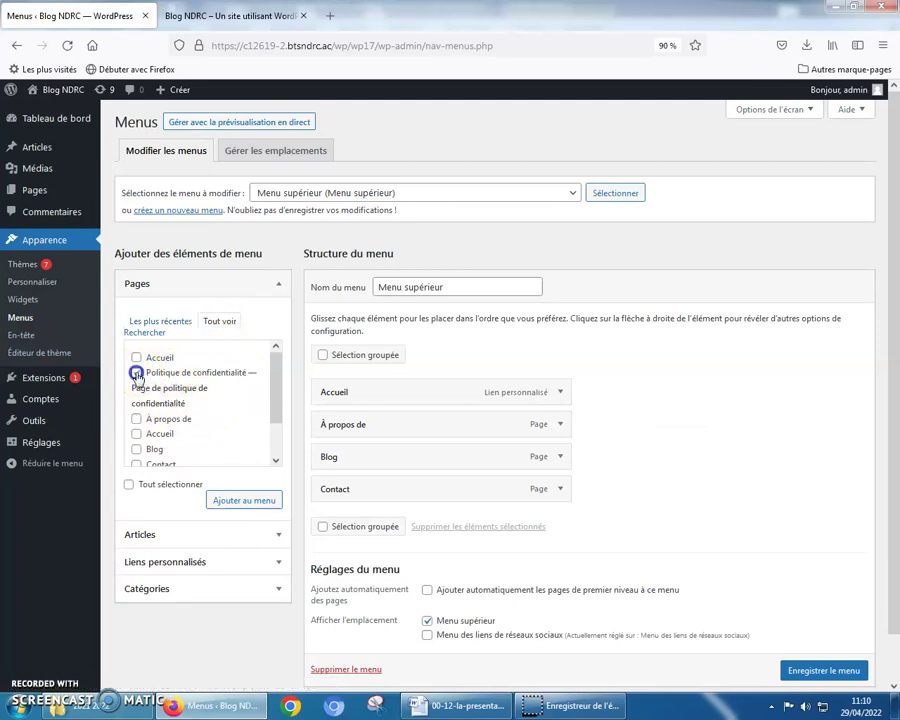
left_click(246, 502)
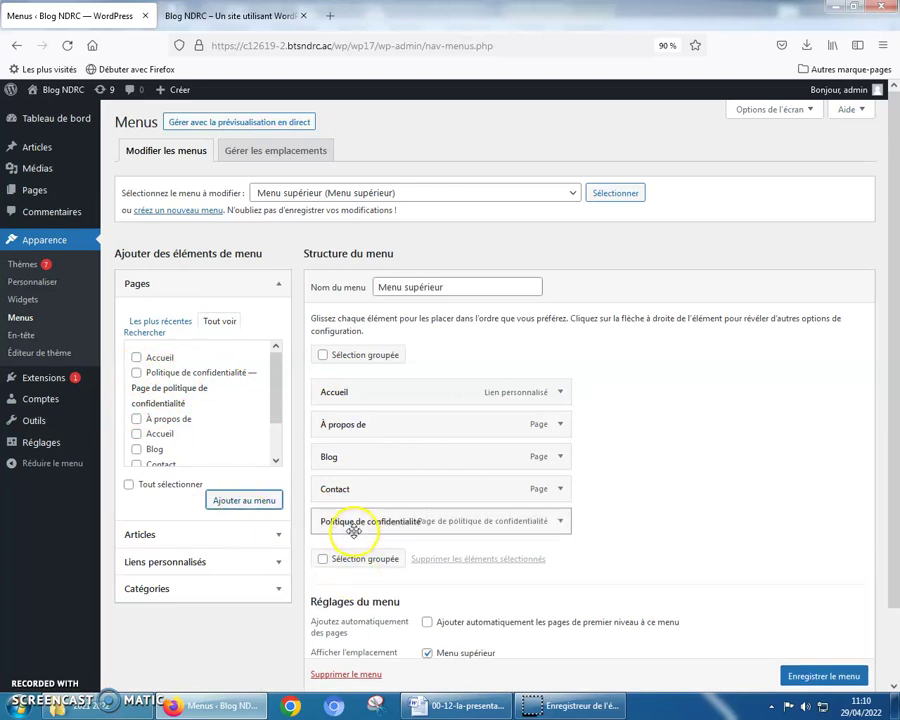
left_click(822, 675)
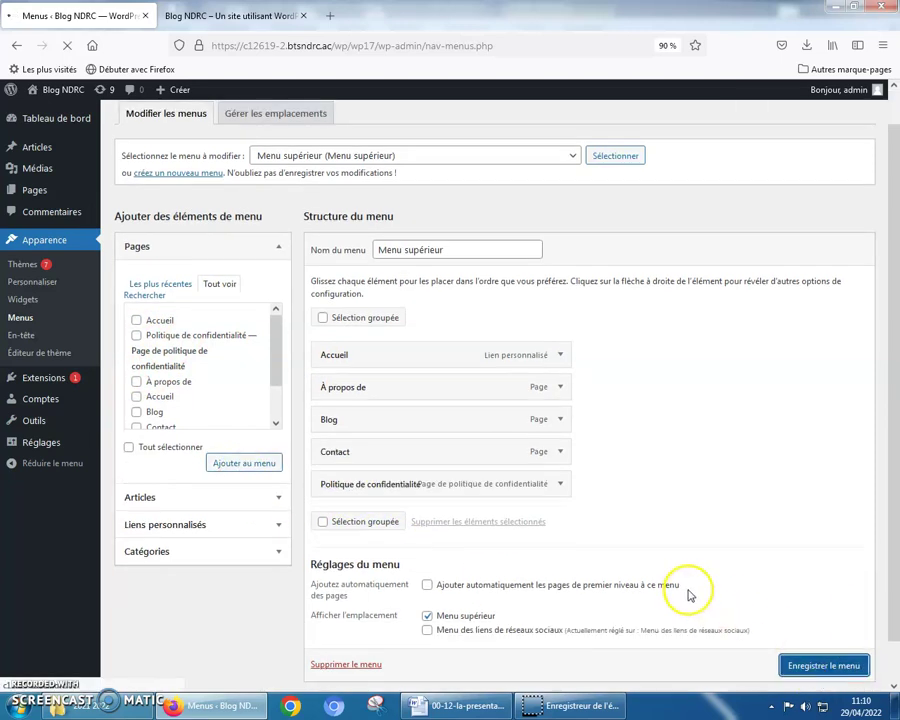
scroll(730, 564, "down", 3)
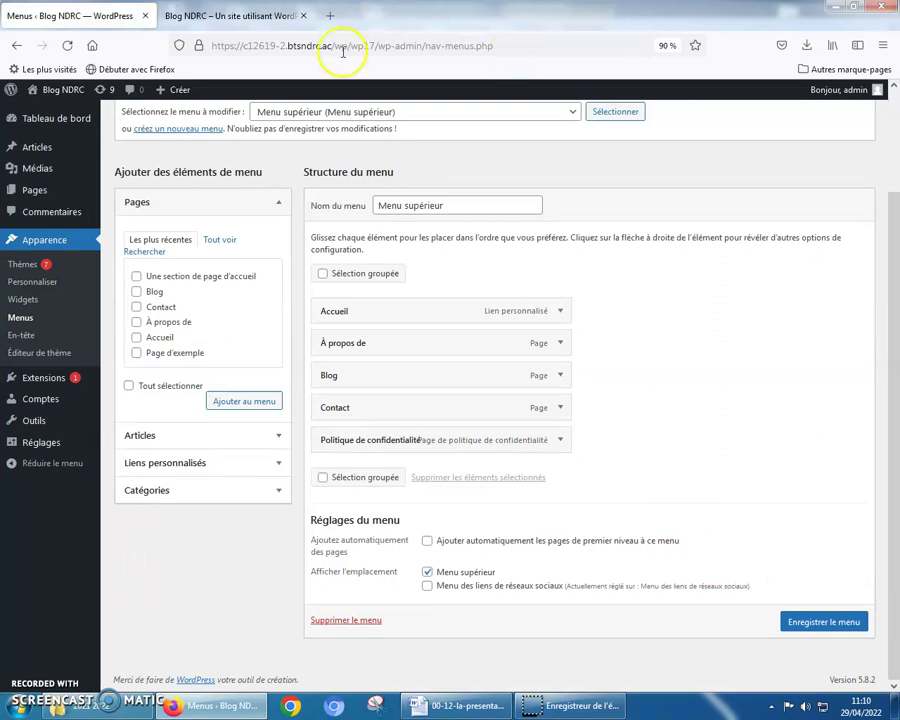
Reload the public site, view the Politique de confidentialité page from its top navigation, and return to the menu management.
left_click(251, 15)
left_click(66, 44)
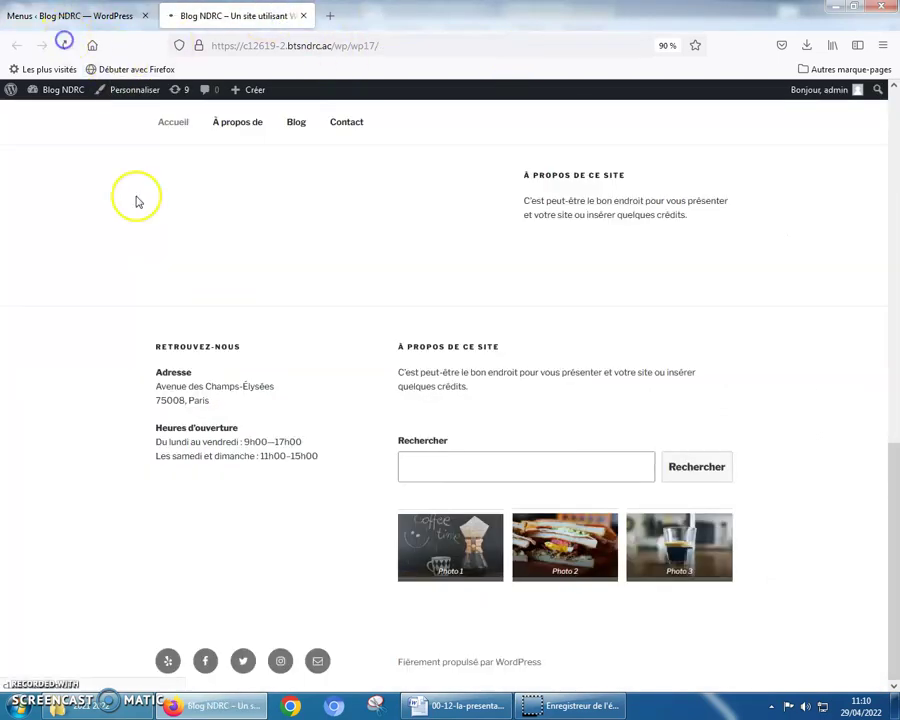
left_click(427, 123)
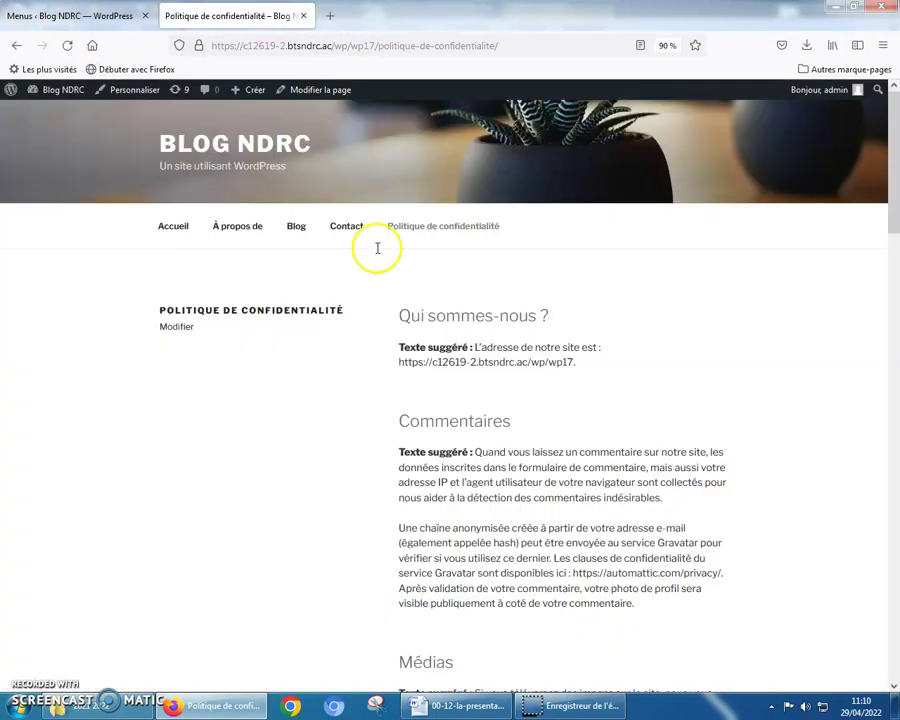
left_click(99, 14)
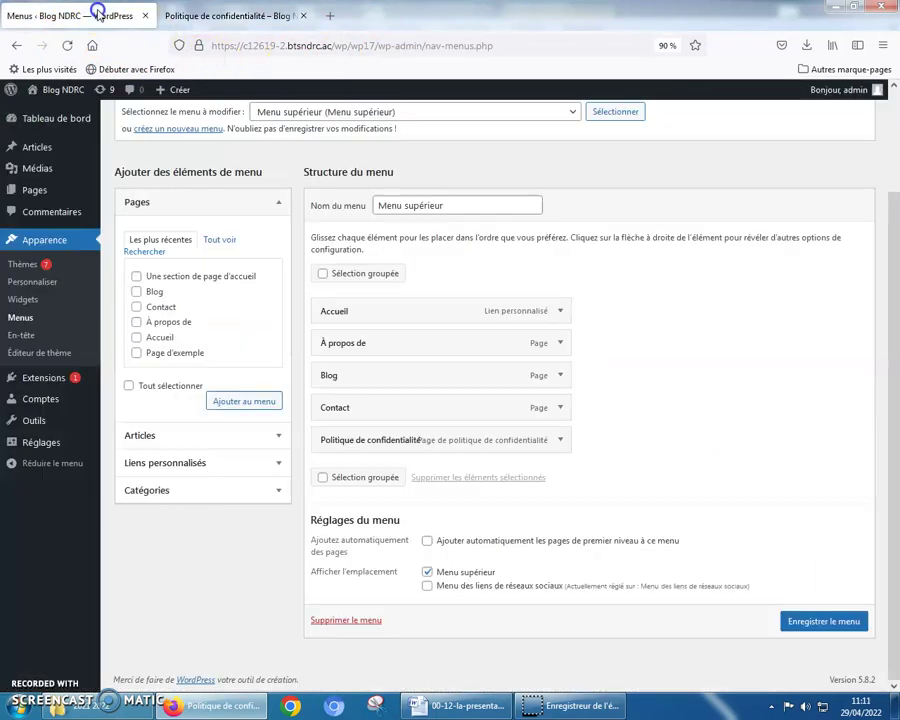